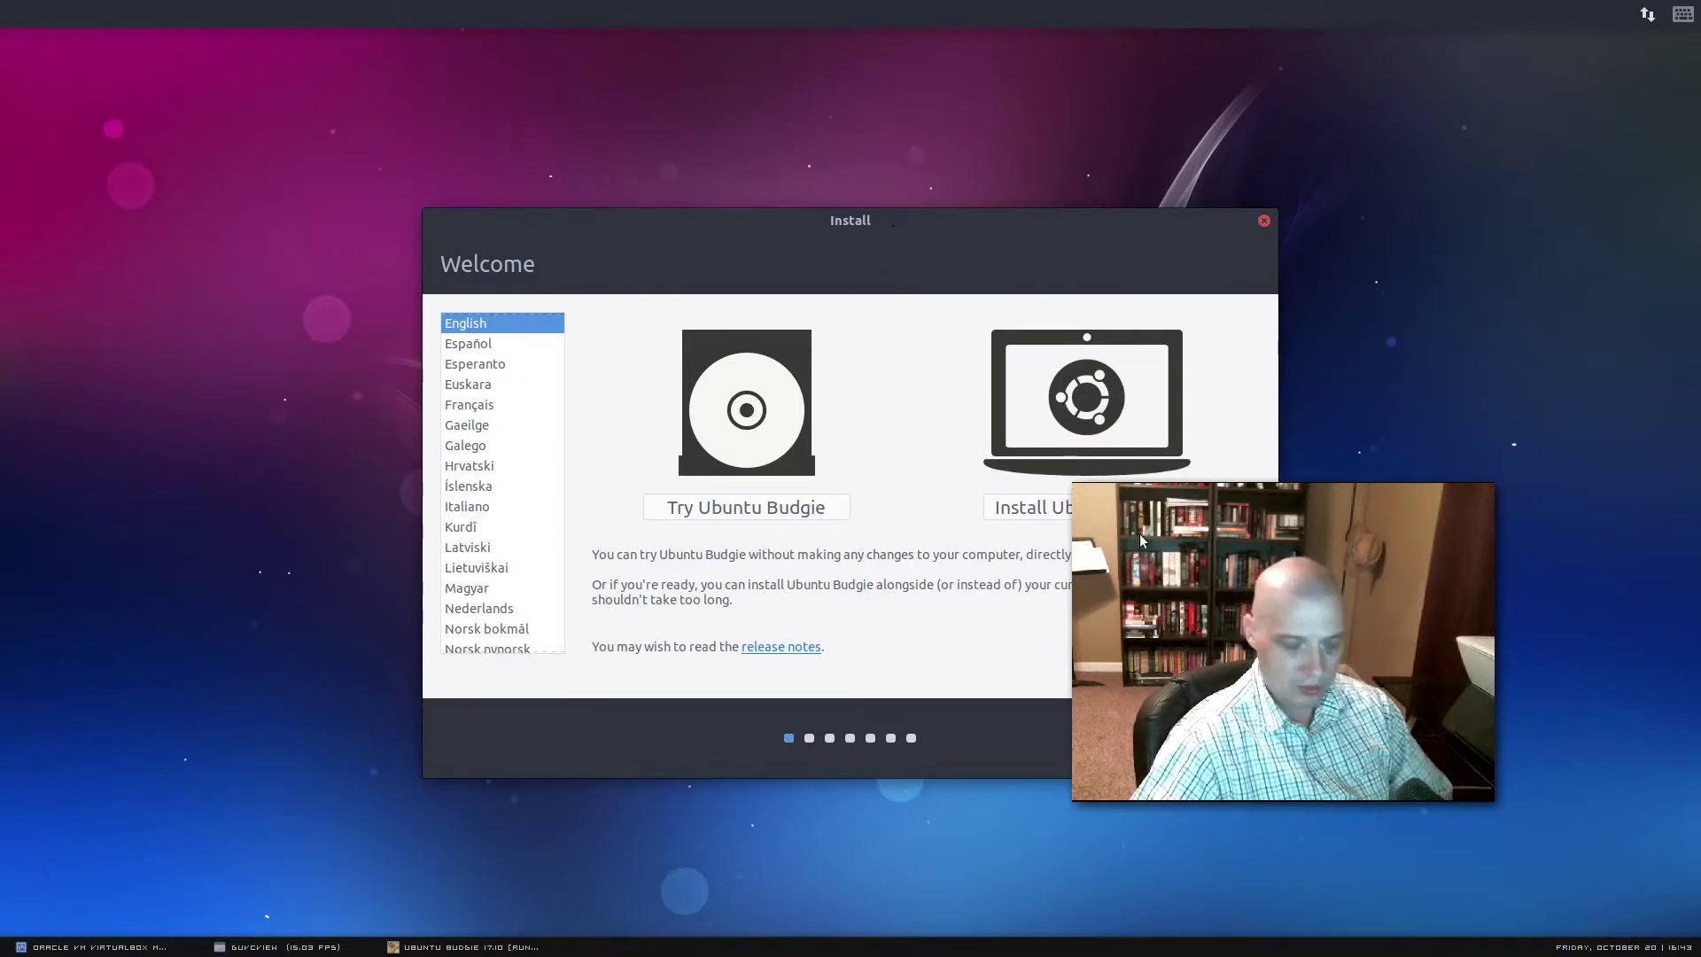
Bring the installer forward and choose Install Ubuntu Budgie on the Welcome page
left_click_drag(1305, 678, 1458, 766)
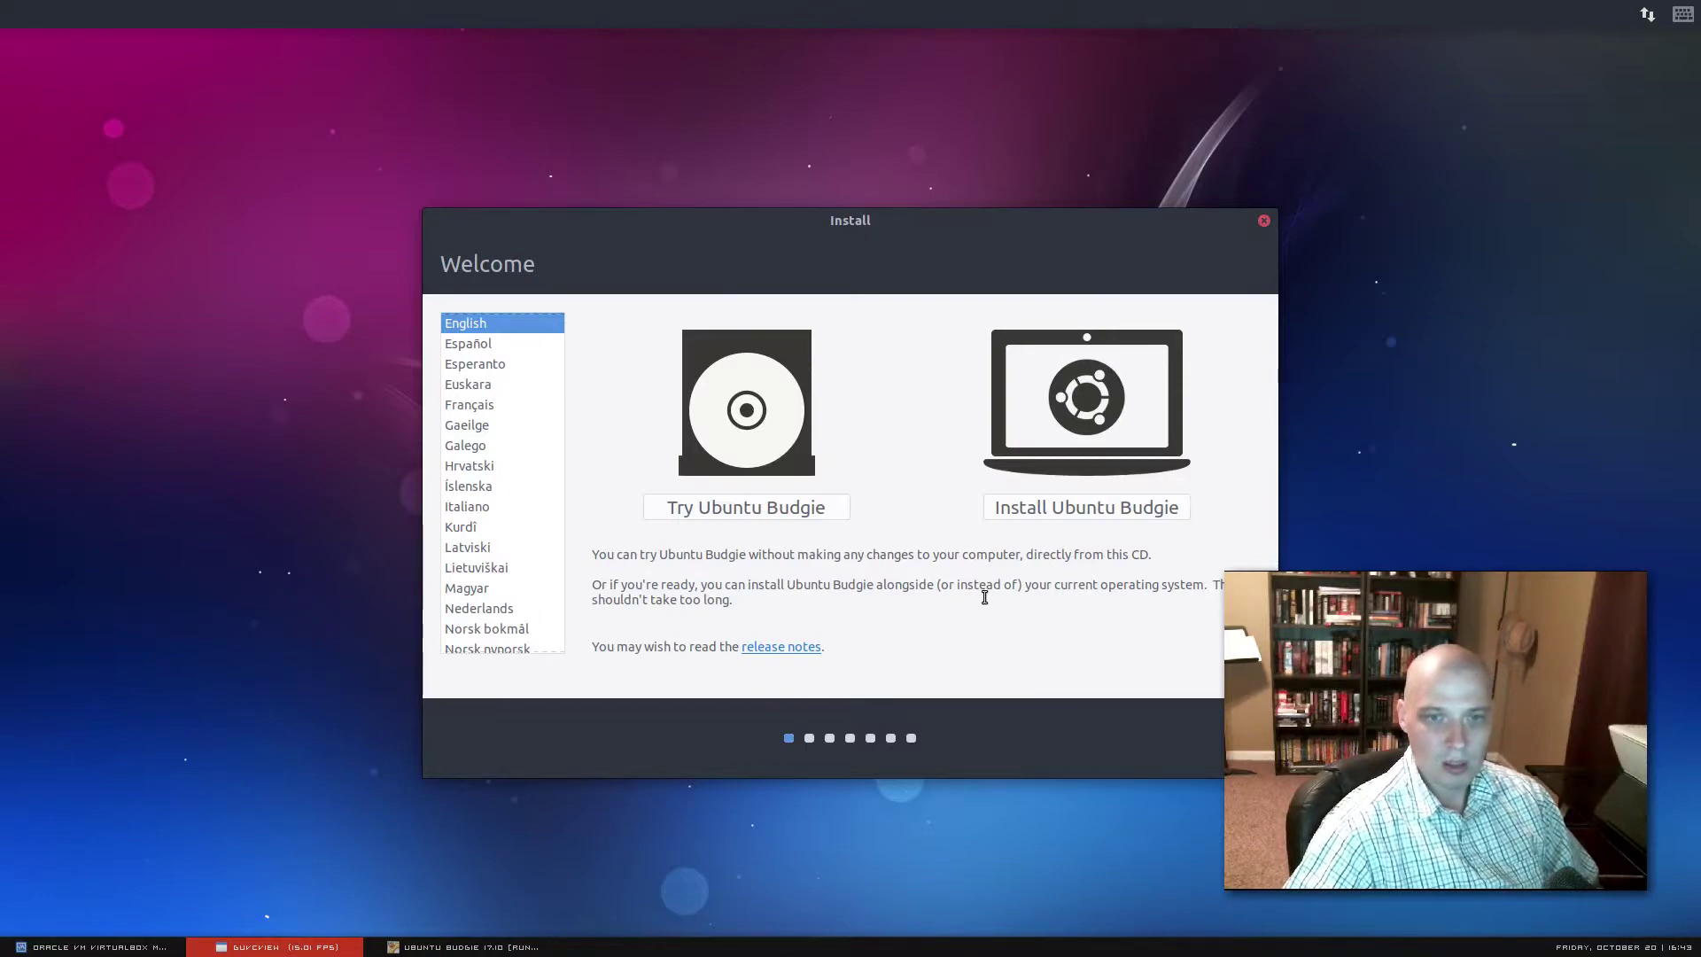
left_click(1008, 581)
left_click(1079, 510)
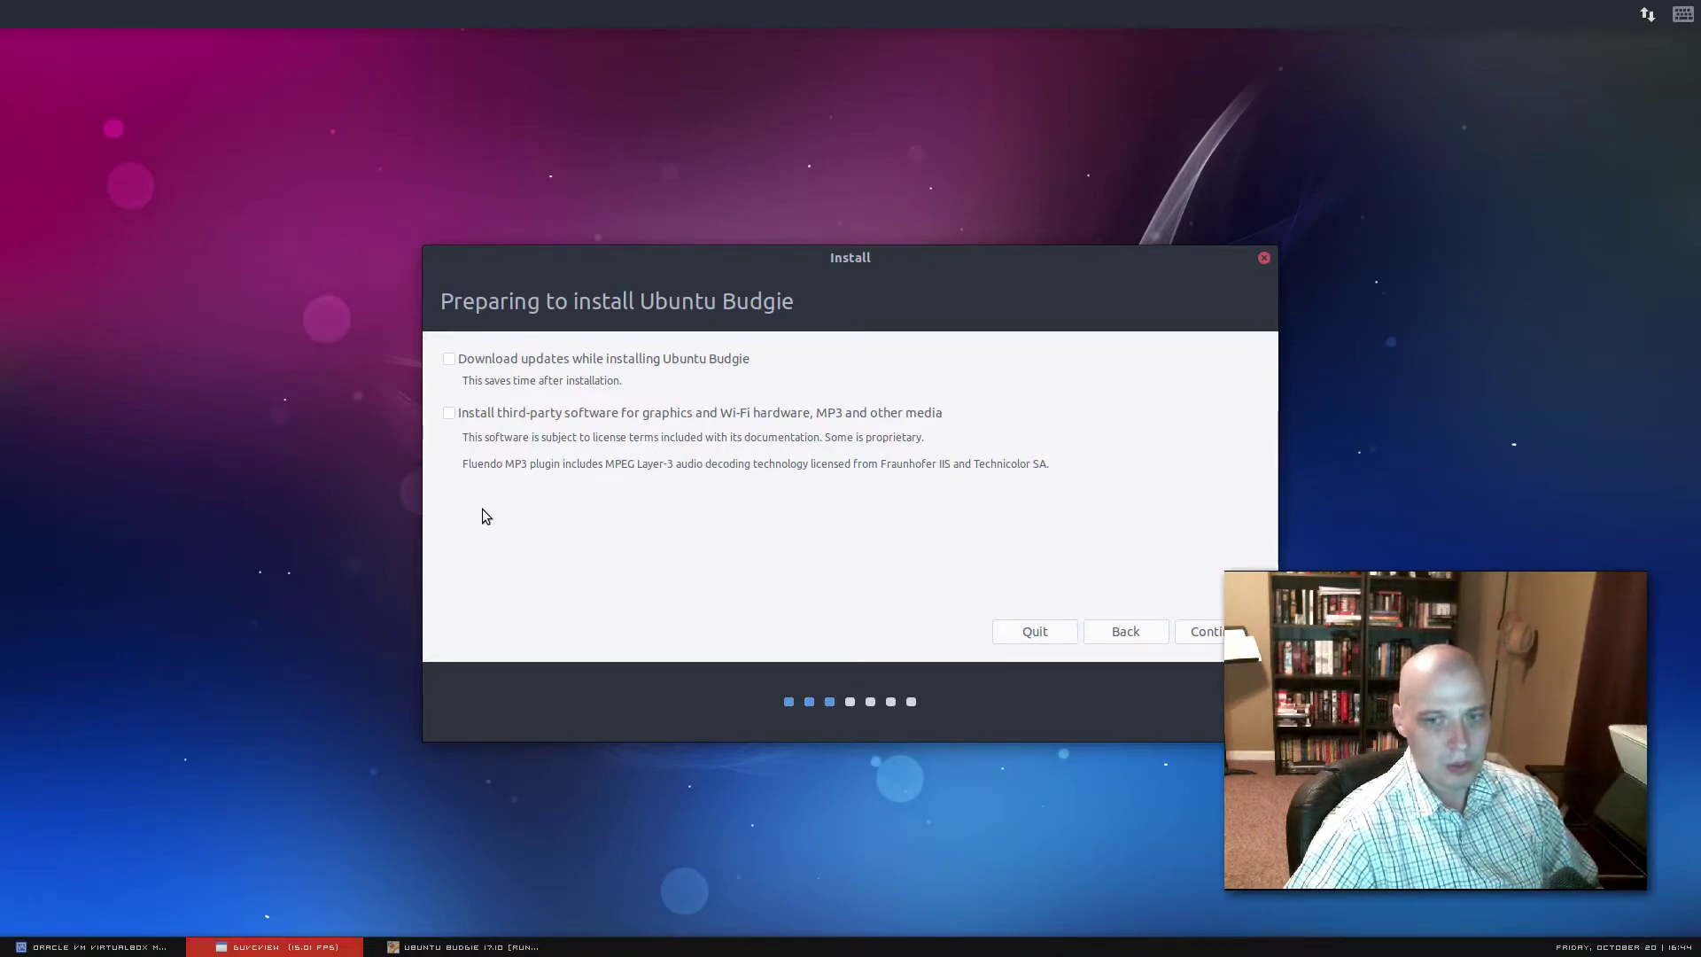
Enable third-party software for graphics, Wi-Fi and MP3 media and continue to Installation type
left_click(450, 413)
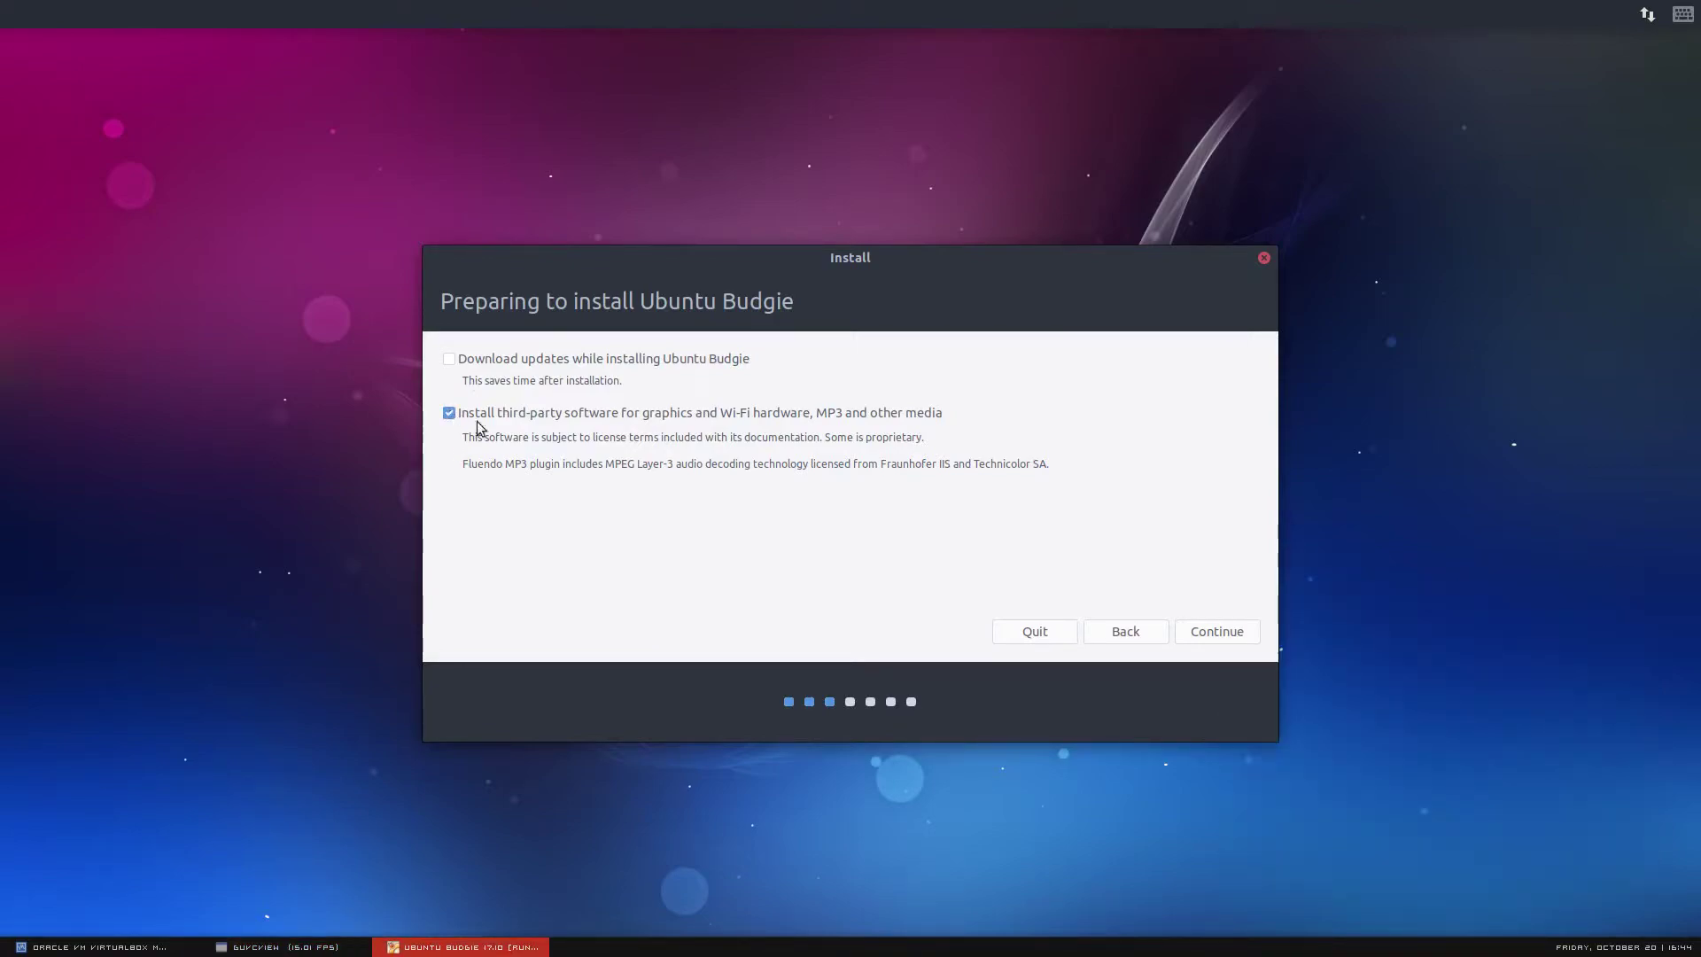
left_click(1227, 638)
left_click(266, 947)
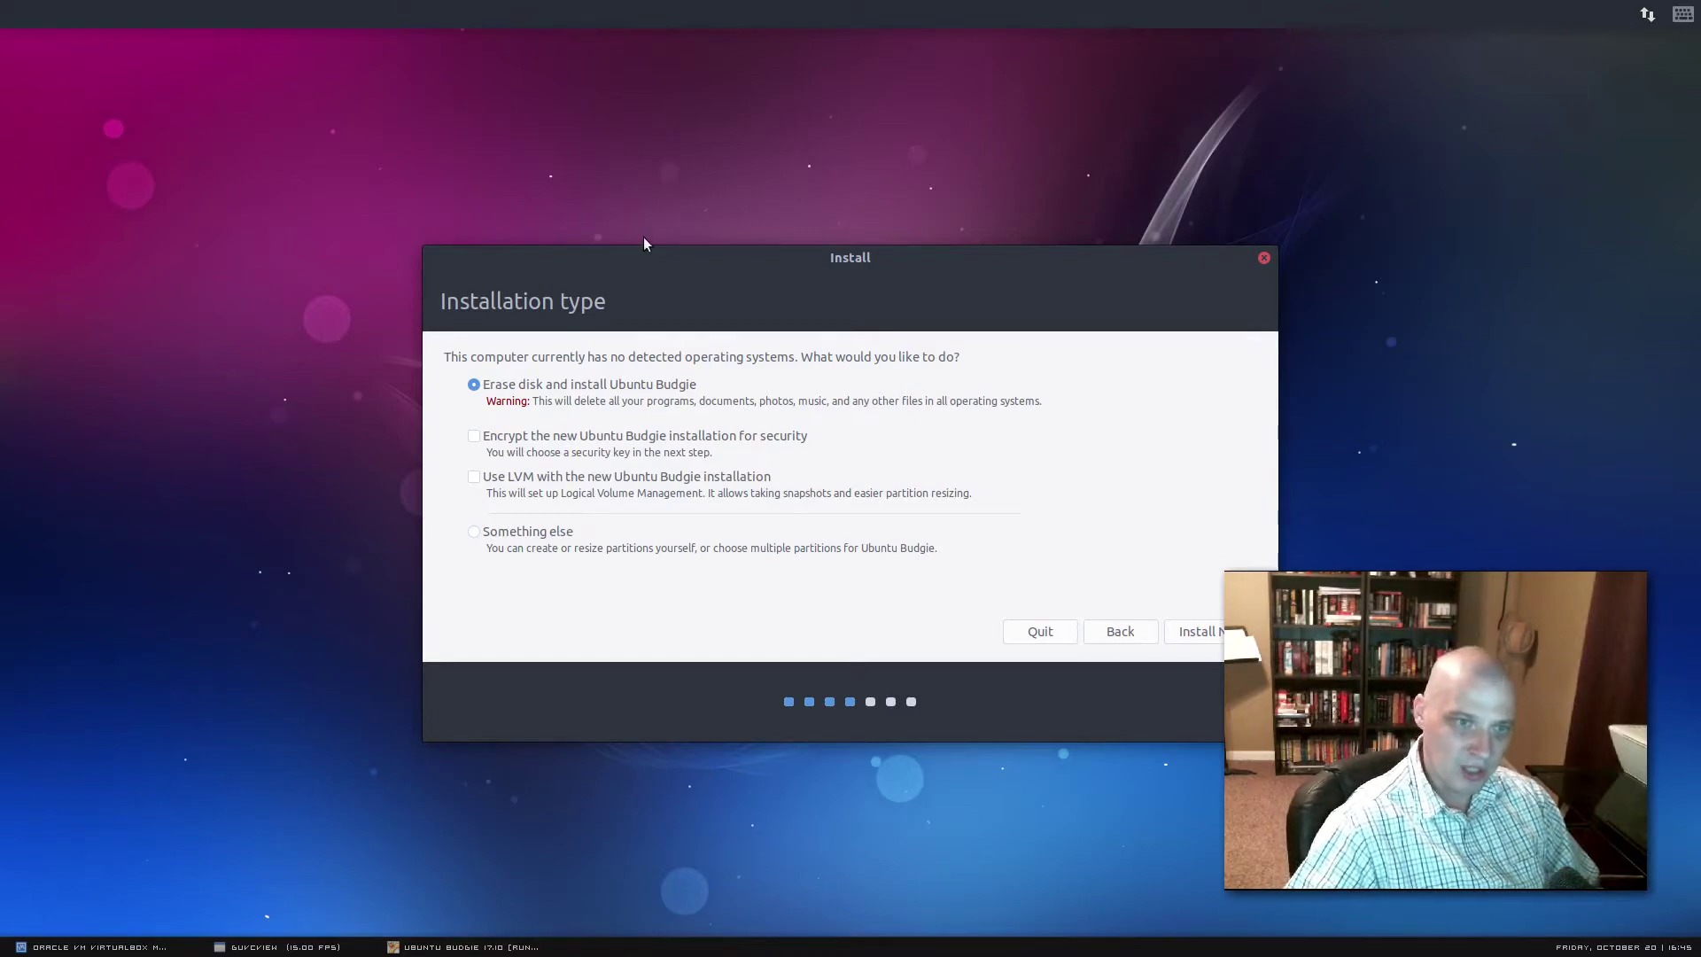
Erase the whole disk for Ubuntu Budgie and approve writing the partition changes
left_click(1230, 556)
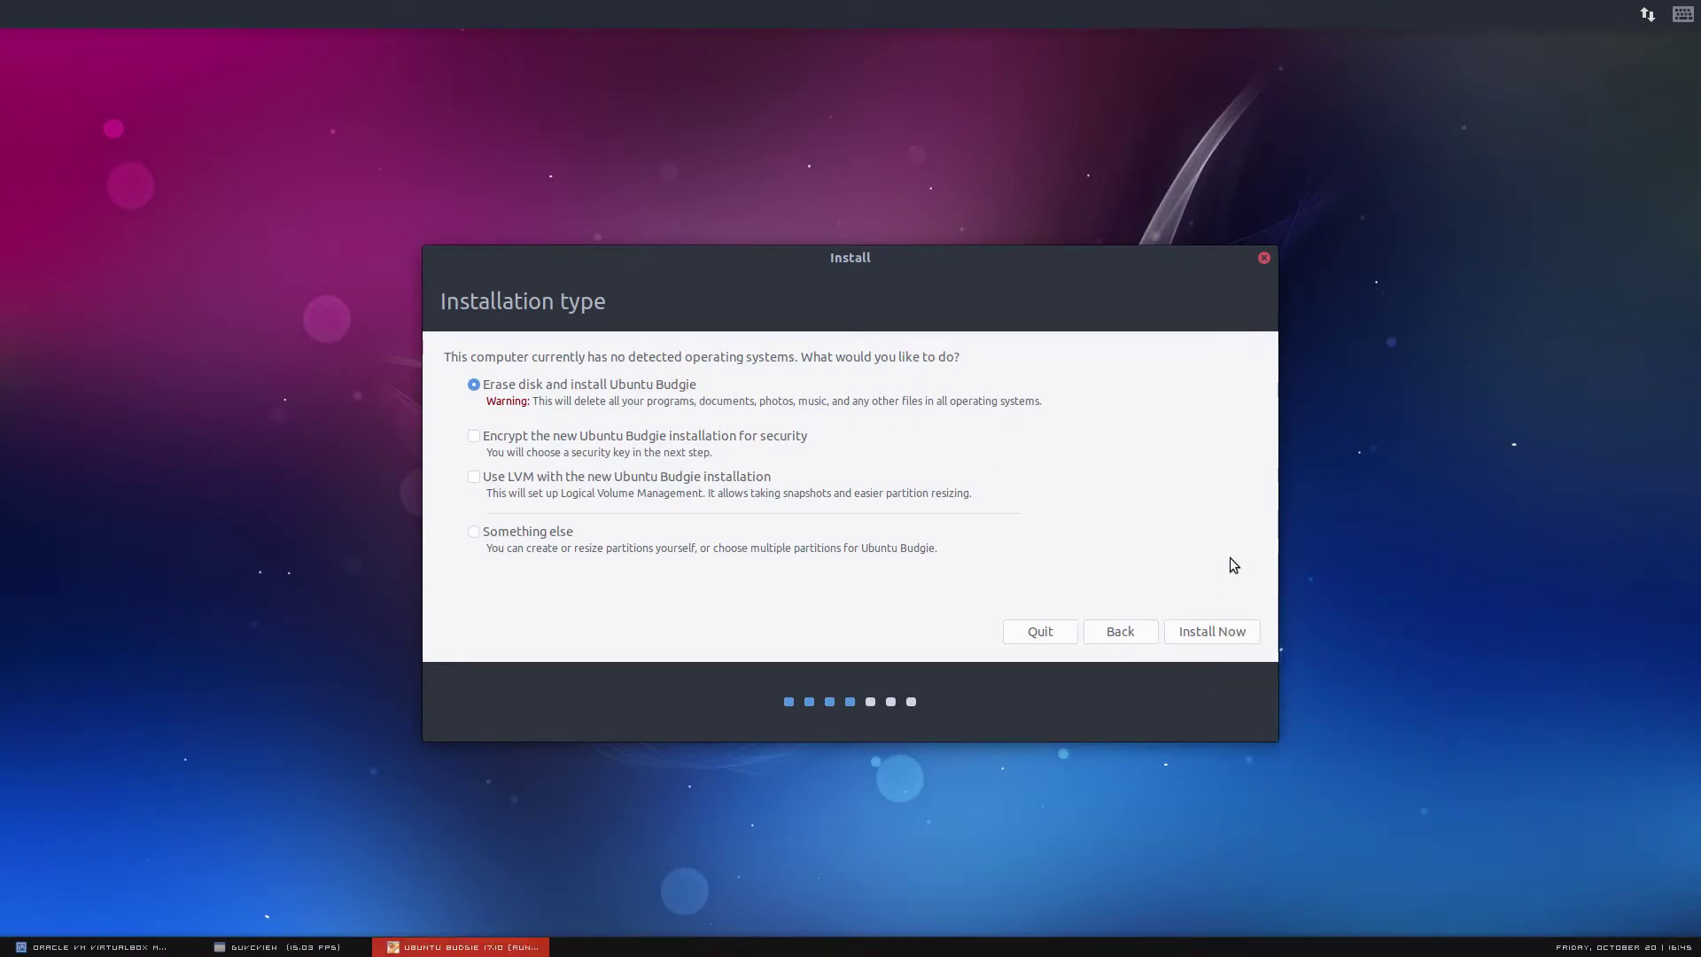
left_click(1212, 632)
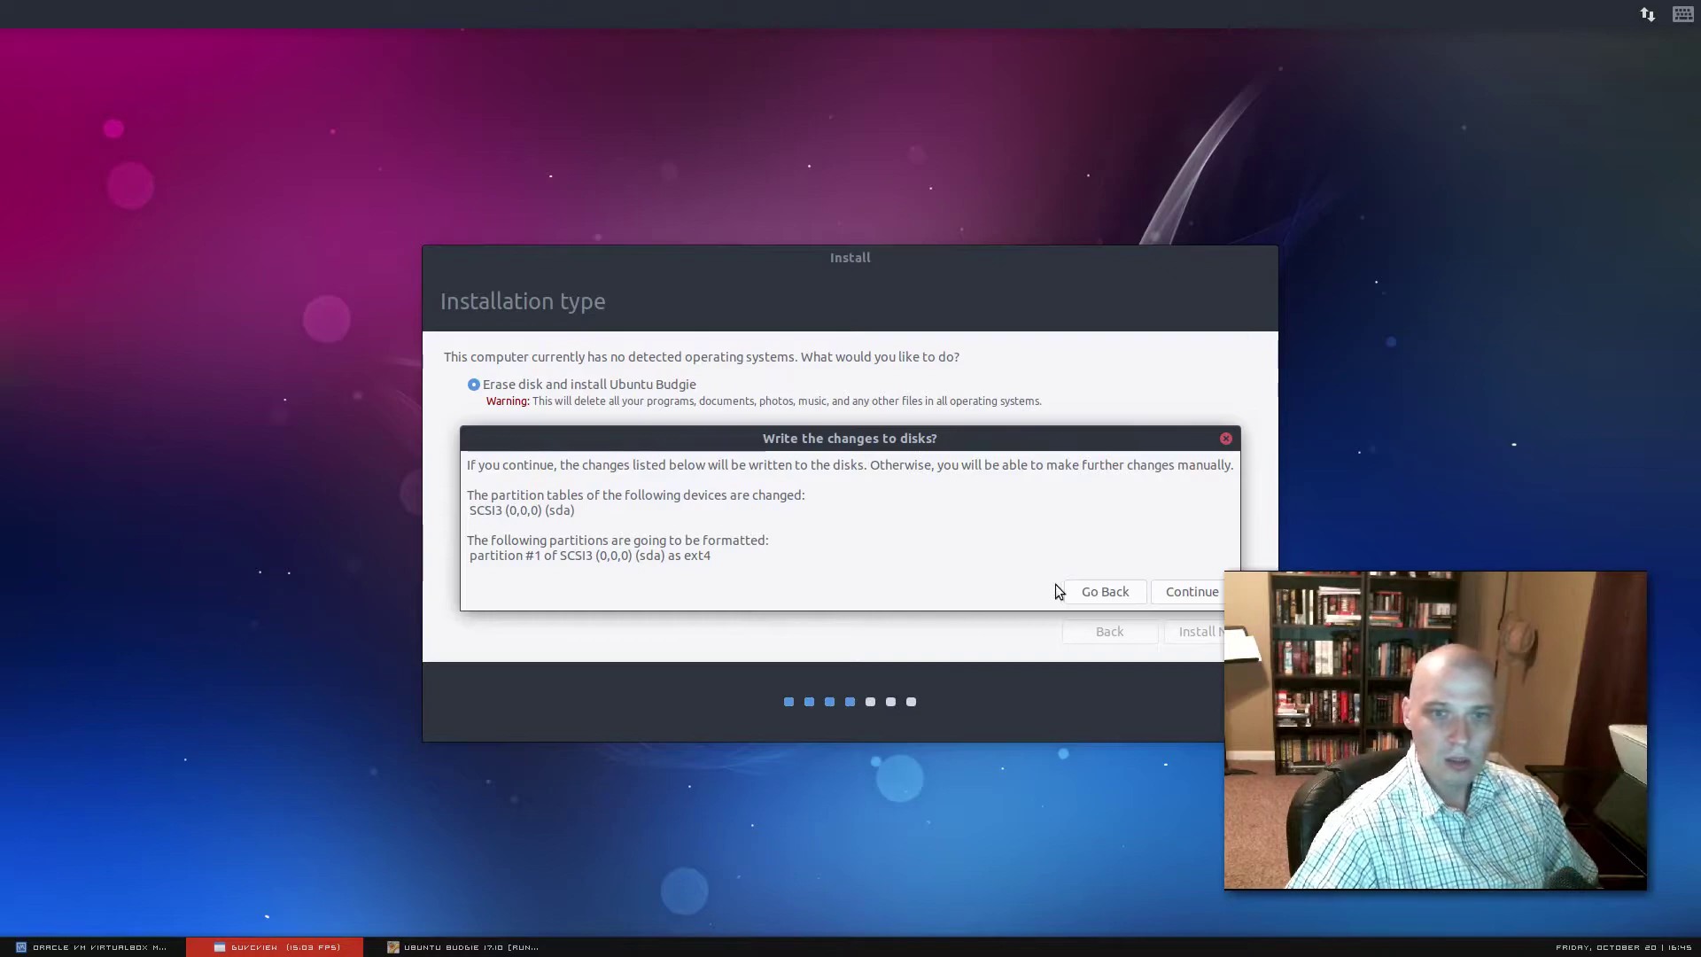
left_click(1208, 599)
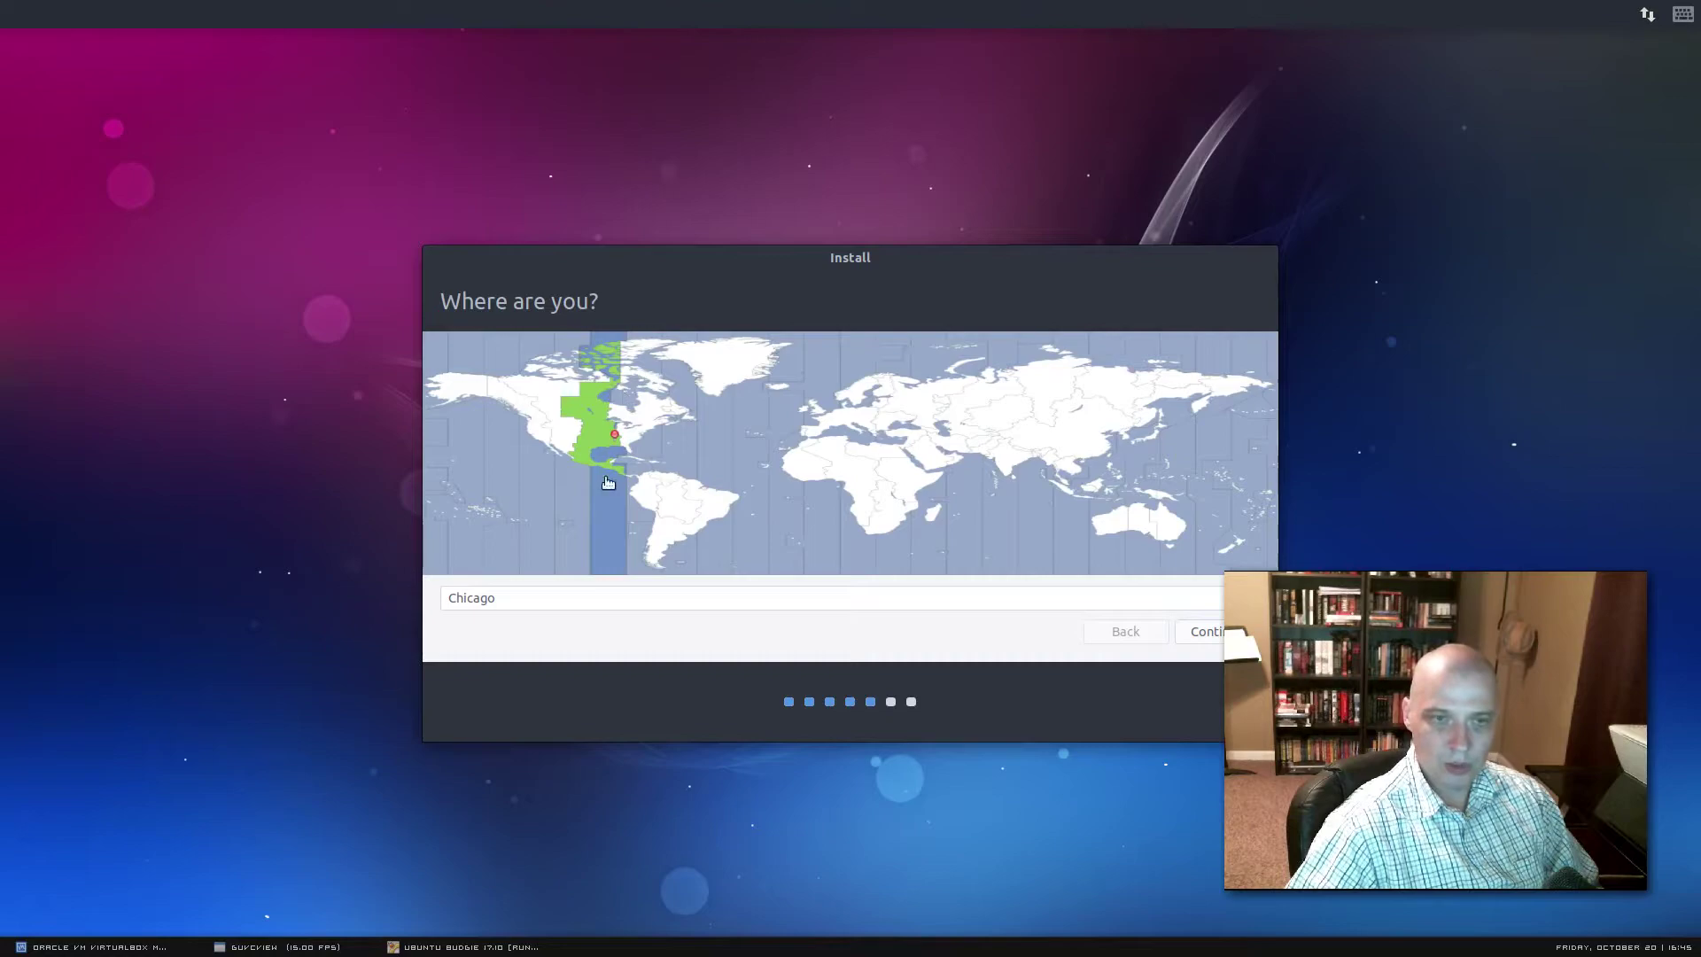
Keep Chicago, test the English (US) layout with 'This is a test YAH!!!', and continue
left_click(1007, 646)
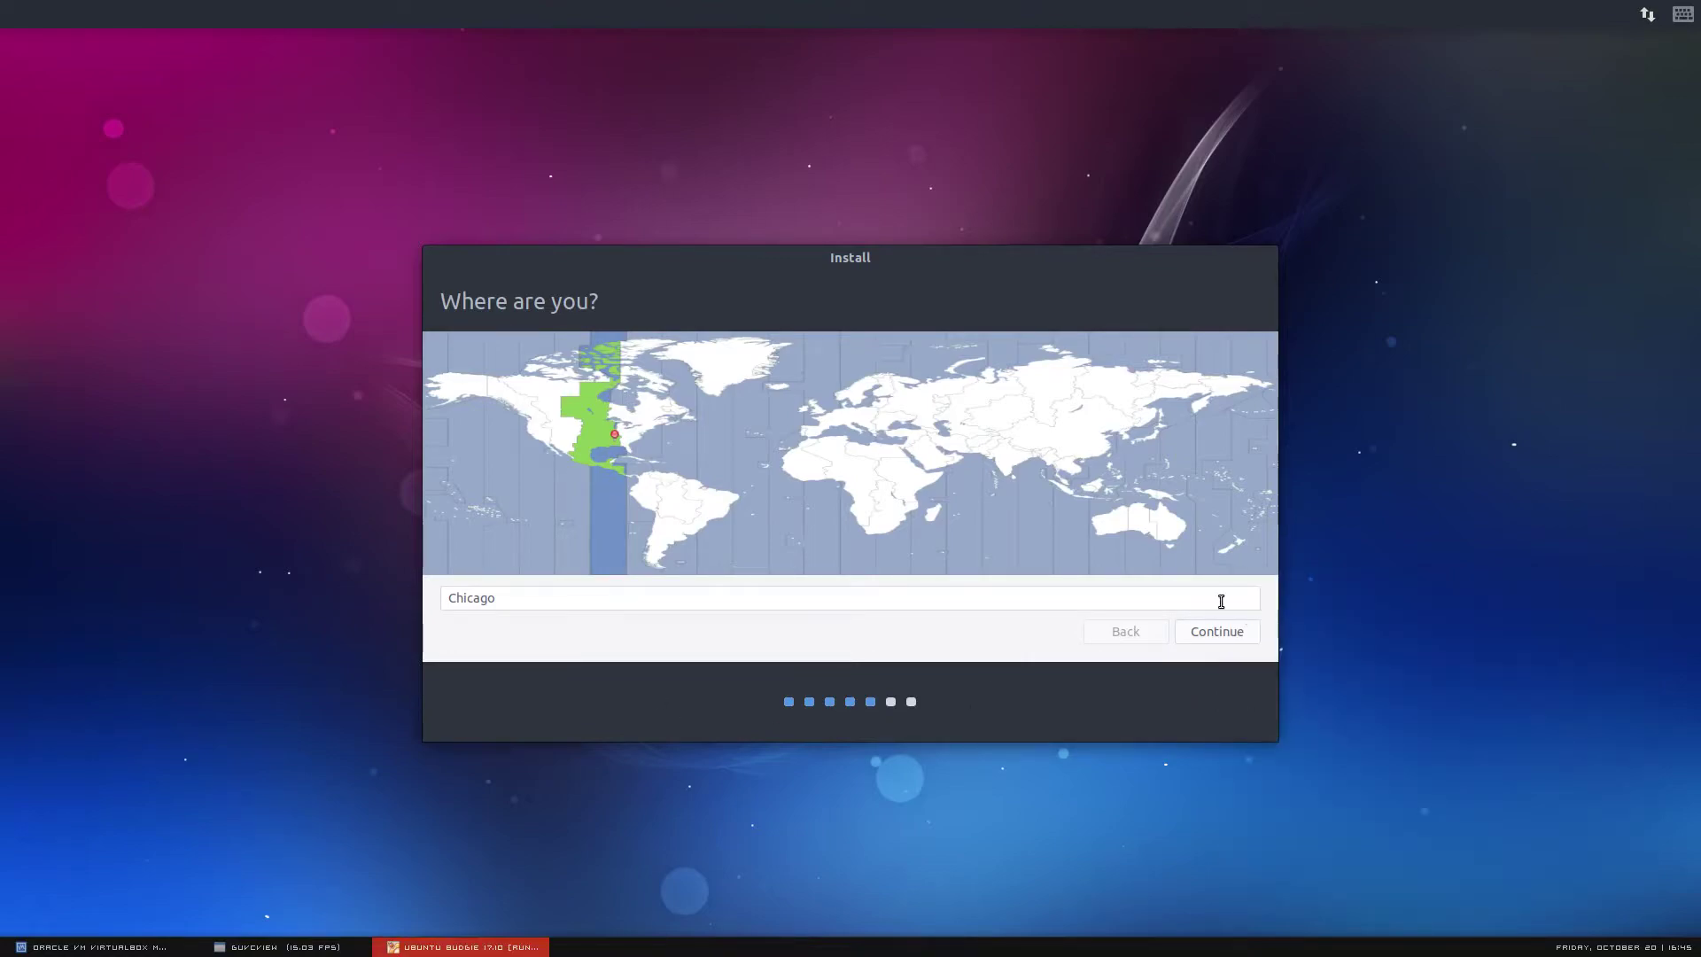
left_click(273, 948)
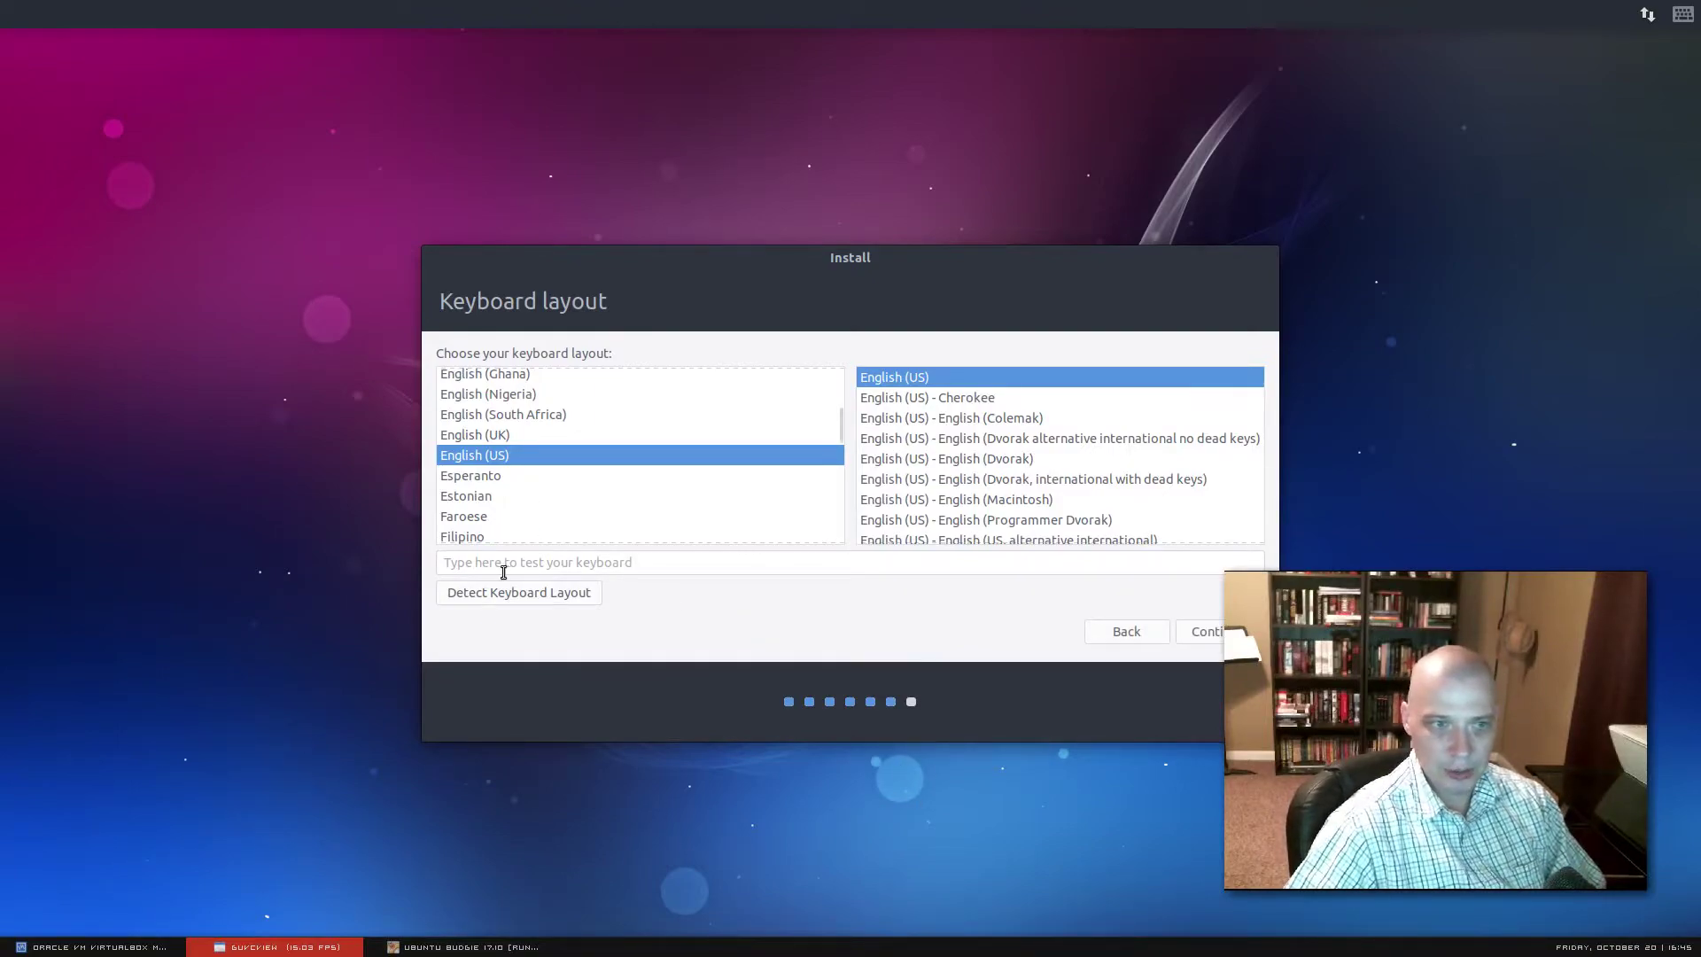
left_click(569, 562)
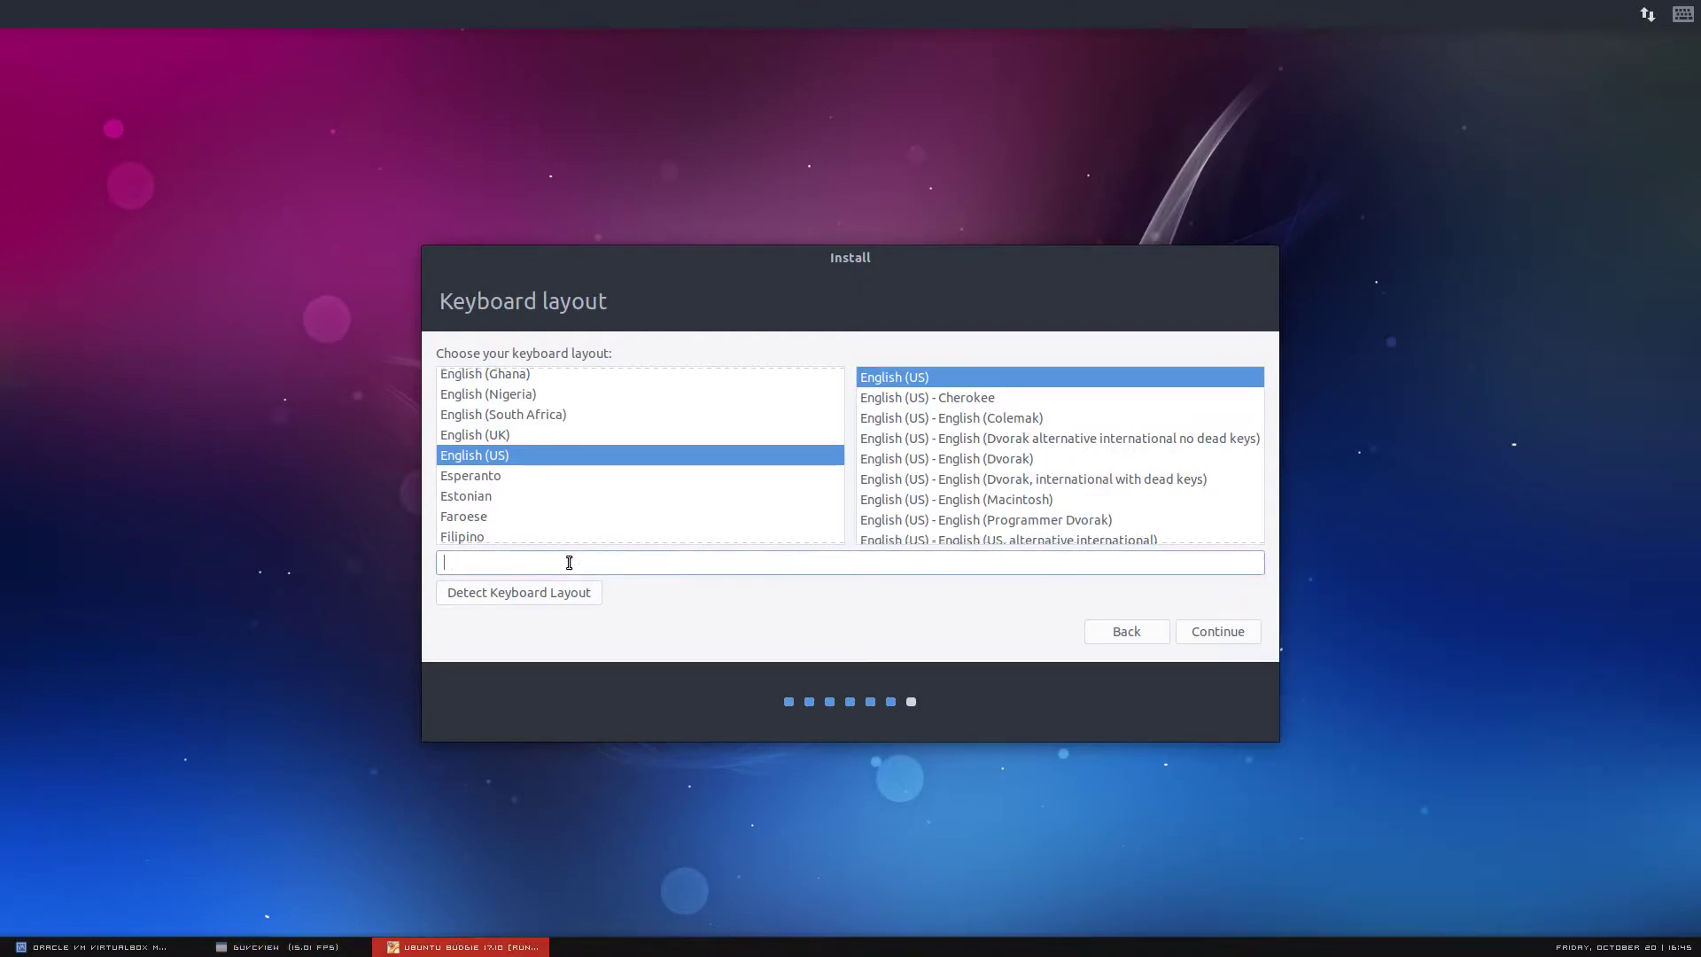
type("This is a test YAH!!!")
left_click(1240, 630)
left_click(266, 946)
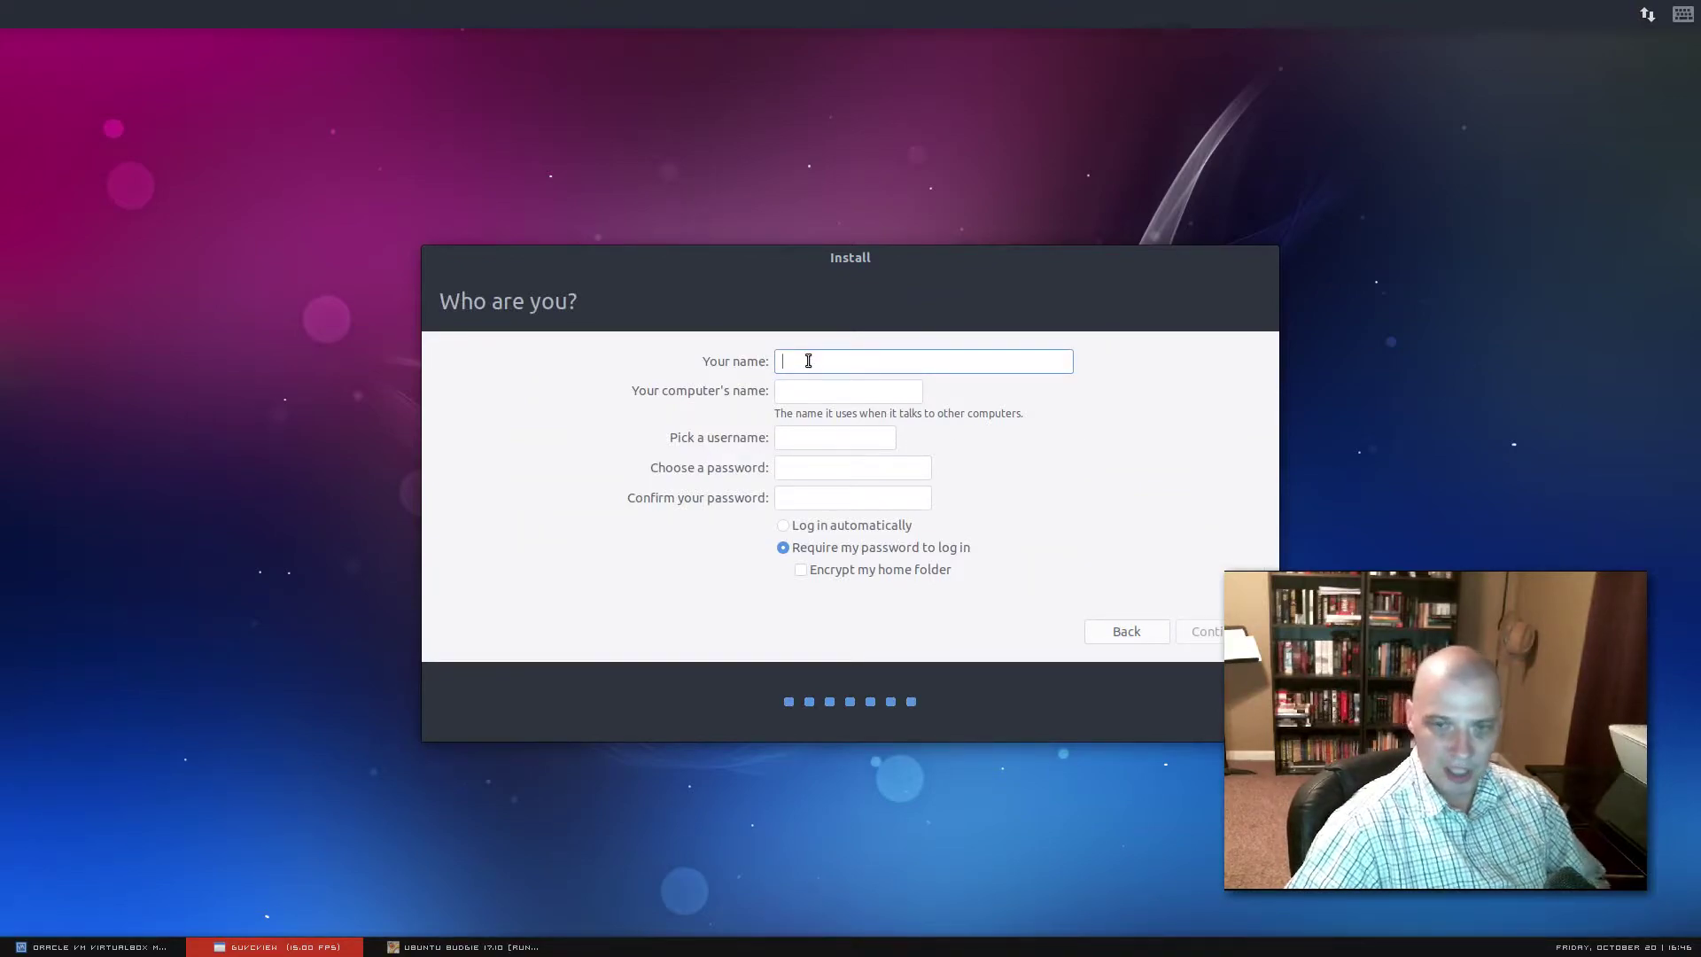
Enter the user's name in the Your name field, correcting a typo
left_click(809, 361)
type("budgie")
Set and confirm the account password, then start the installation
left_click(846, 470)
type("budgie1")
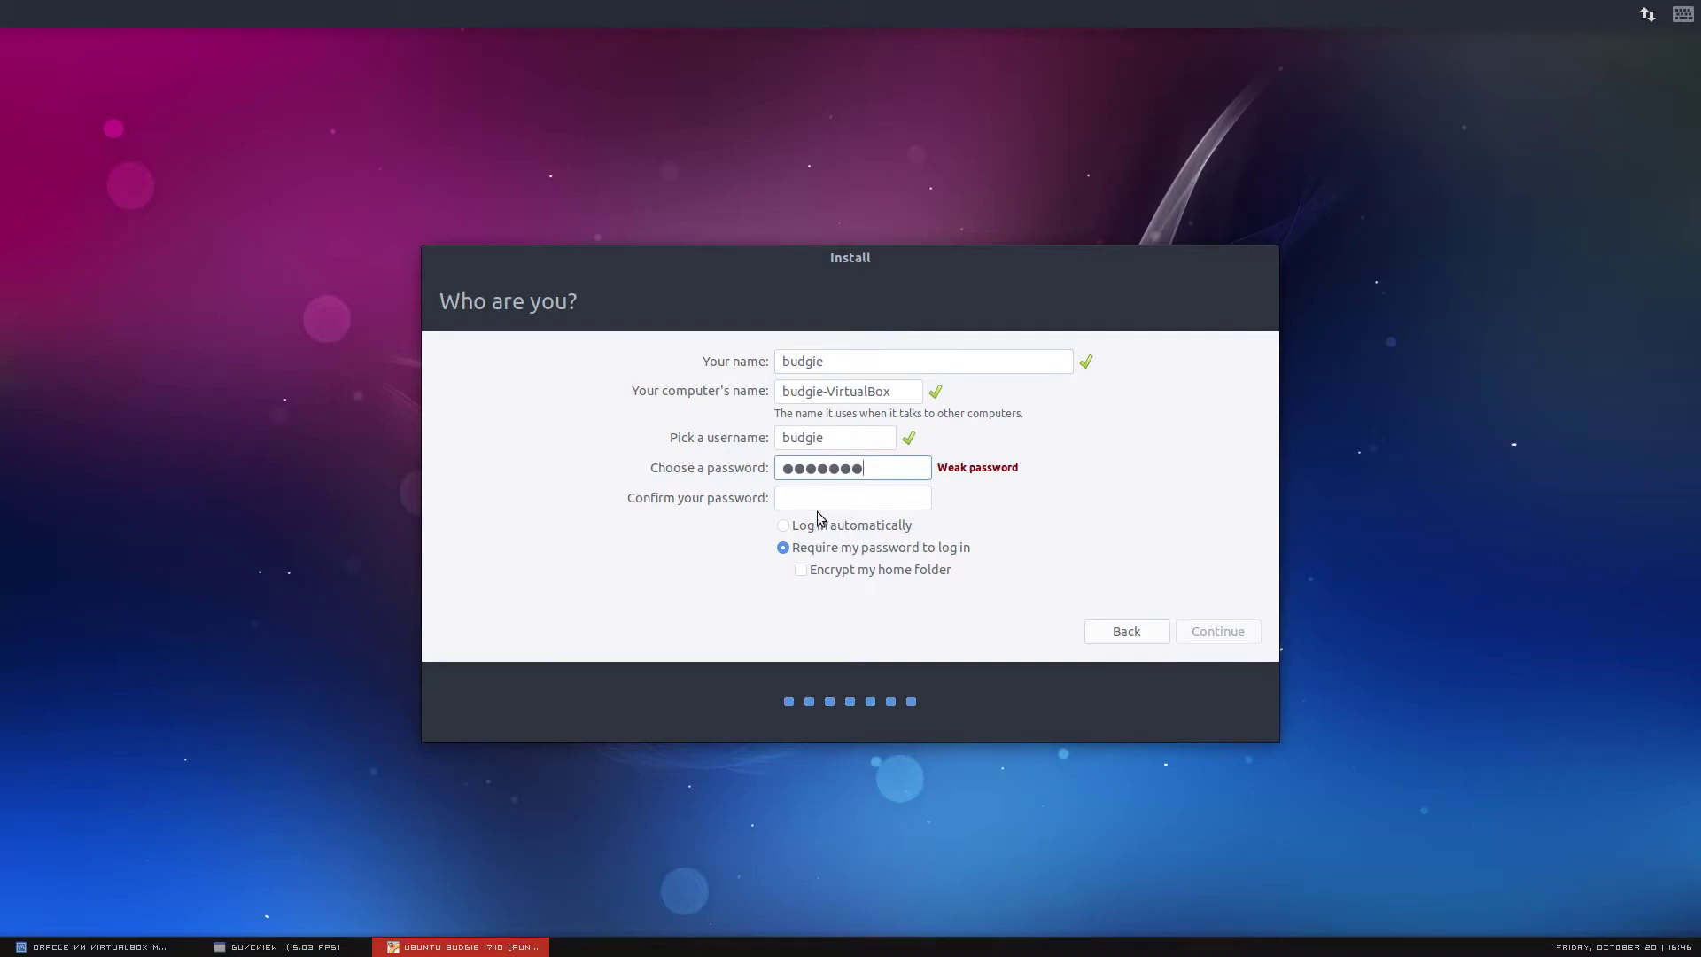
left_click(842, 499)
type("budgie1")
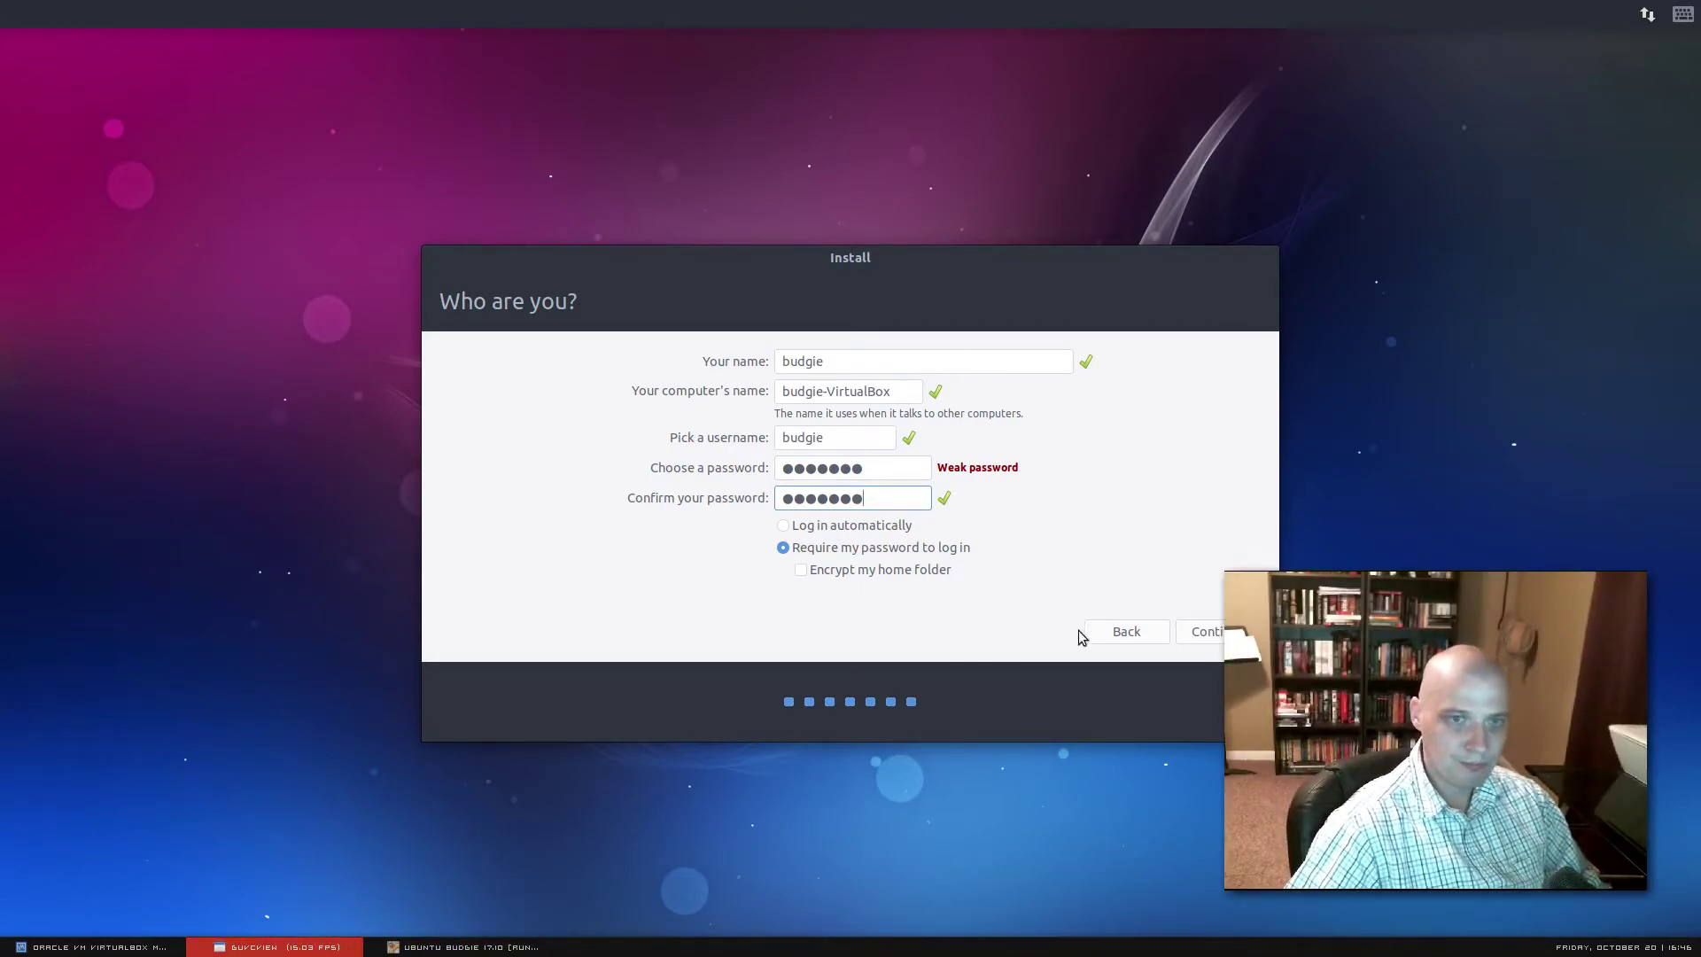
left_click(1216, 634)
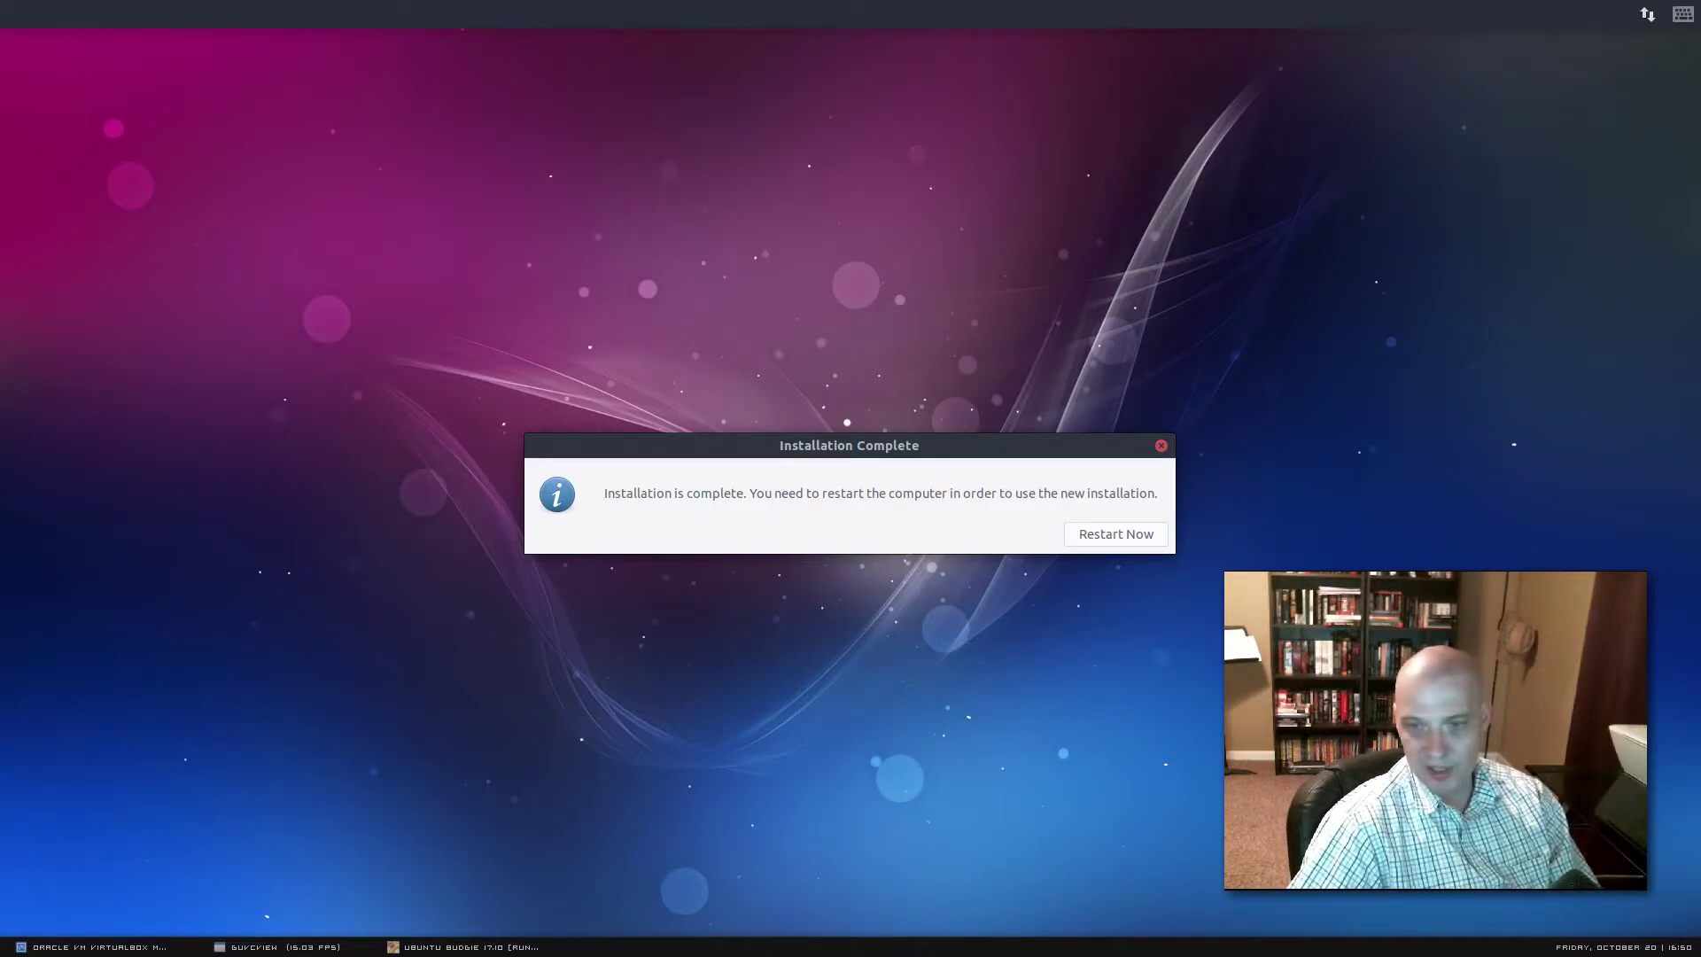
Choose Restart Now in the Installation Complete dialog to boot the installed system
key("Return")
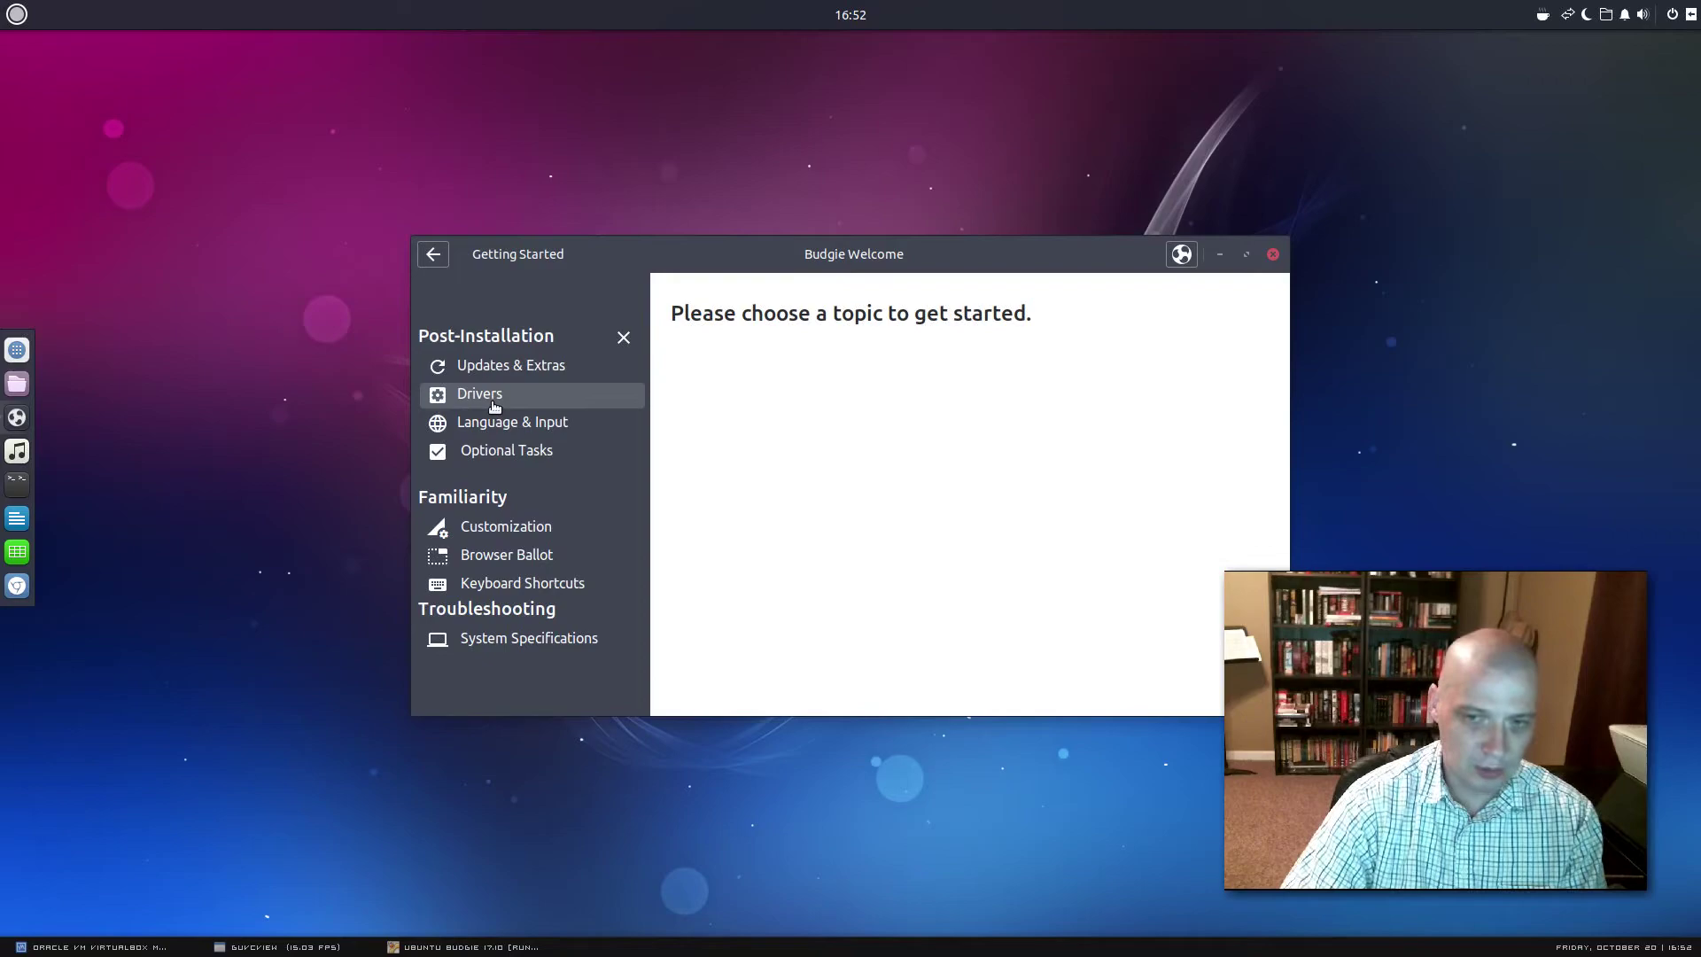
Read Budgie Welcome's Drivers advice about VirtualBox Guest Additions
left_click(540, 410)
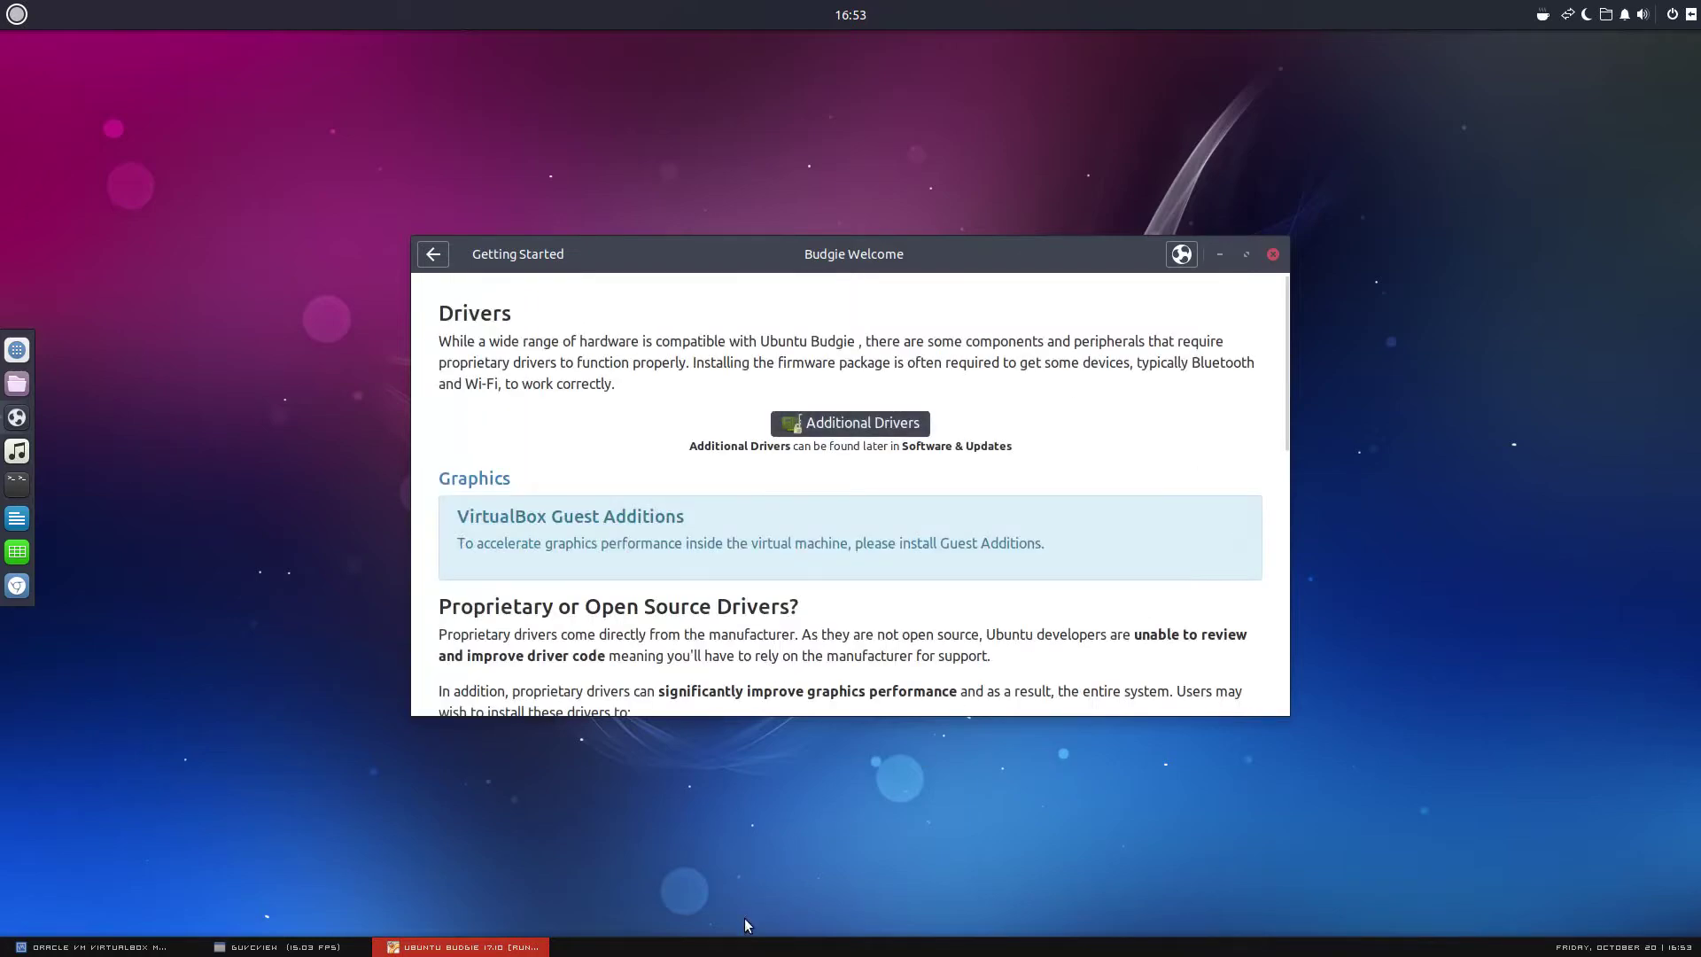
left_click(309, 948)
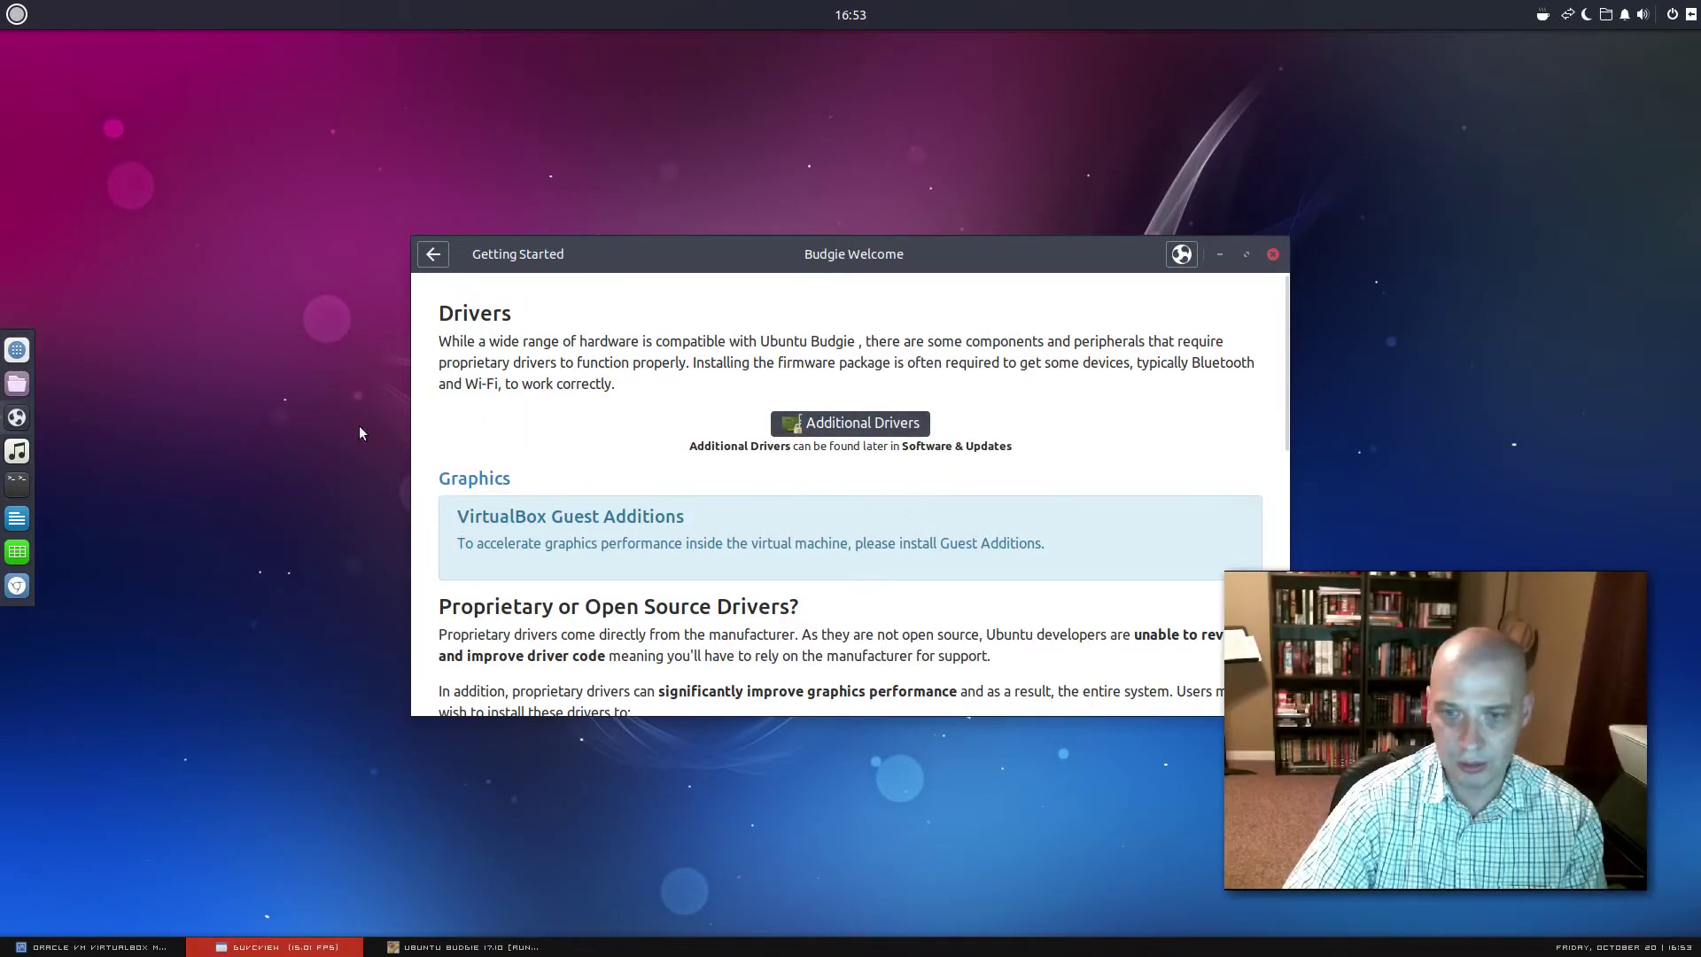
left_click(460, 947)
Return to the welcome topics list and close the Budgie Welcome window
left_click(434, 255)
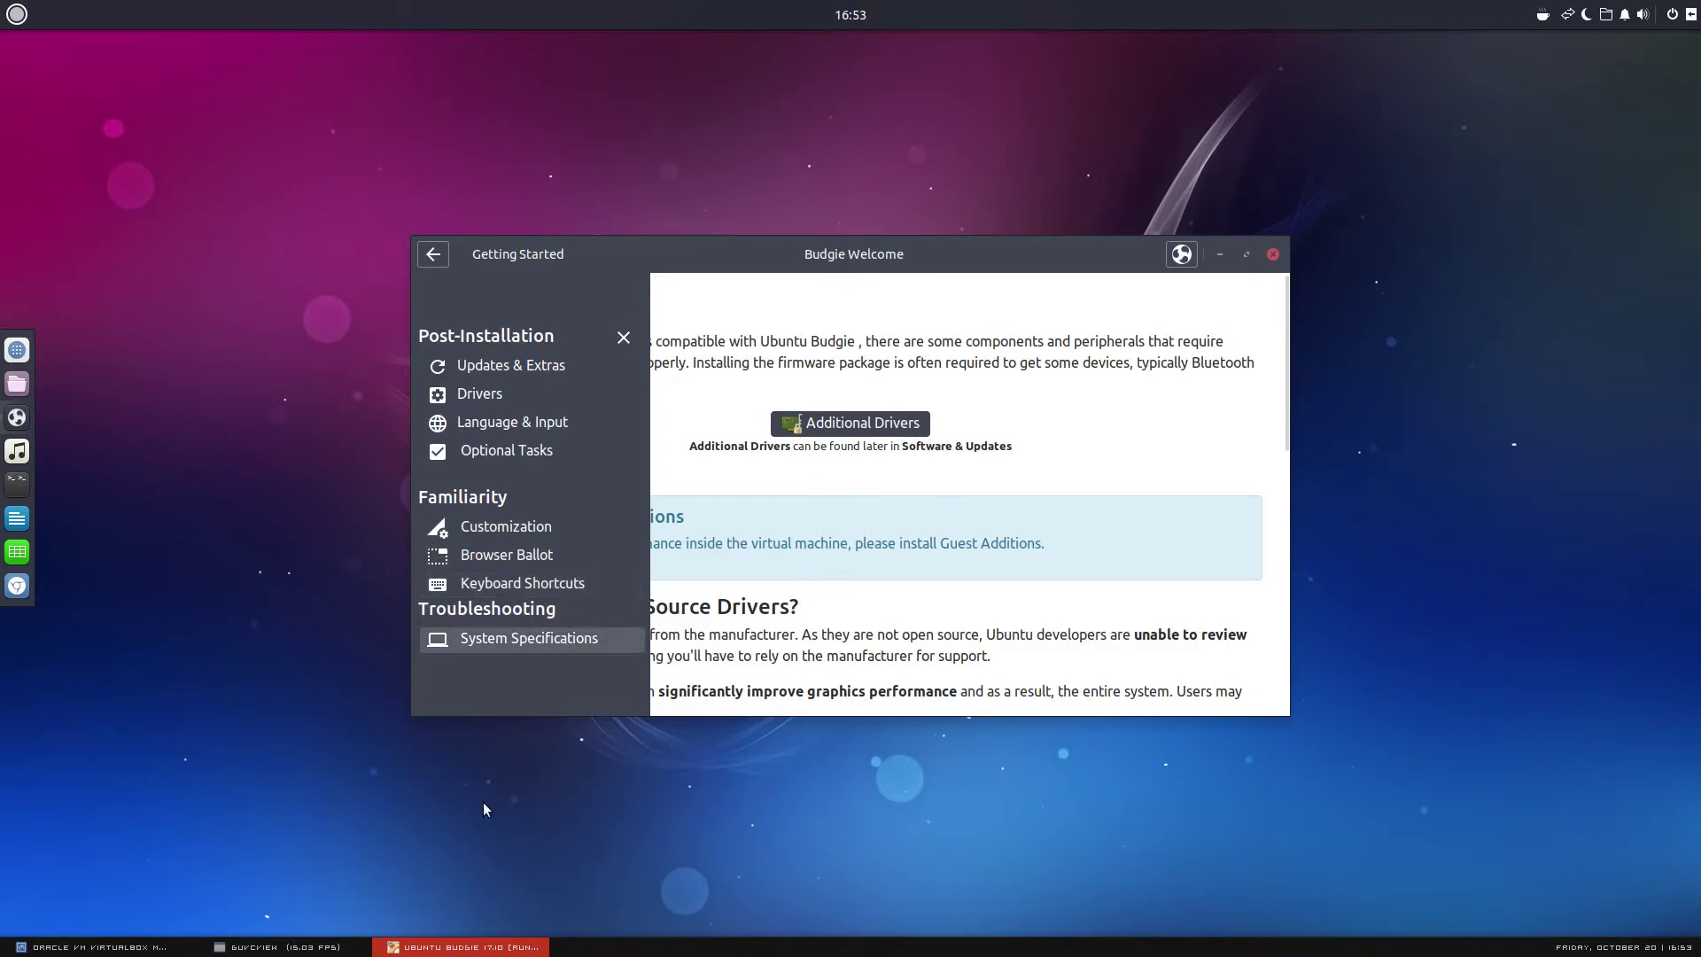
left_click(237, 942)
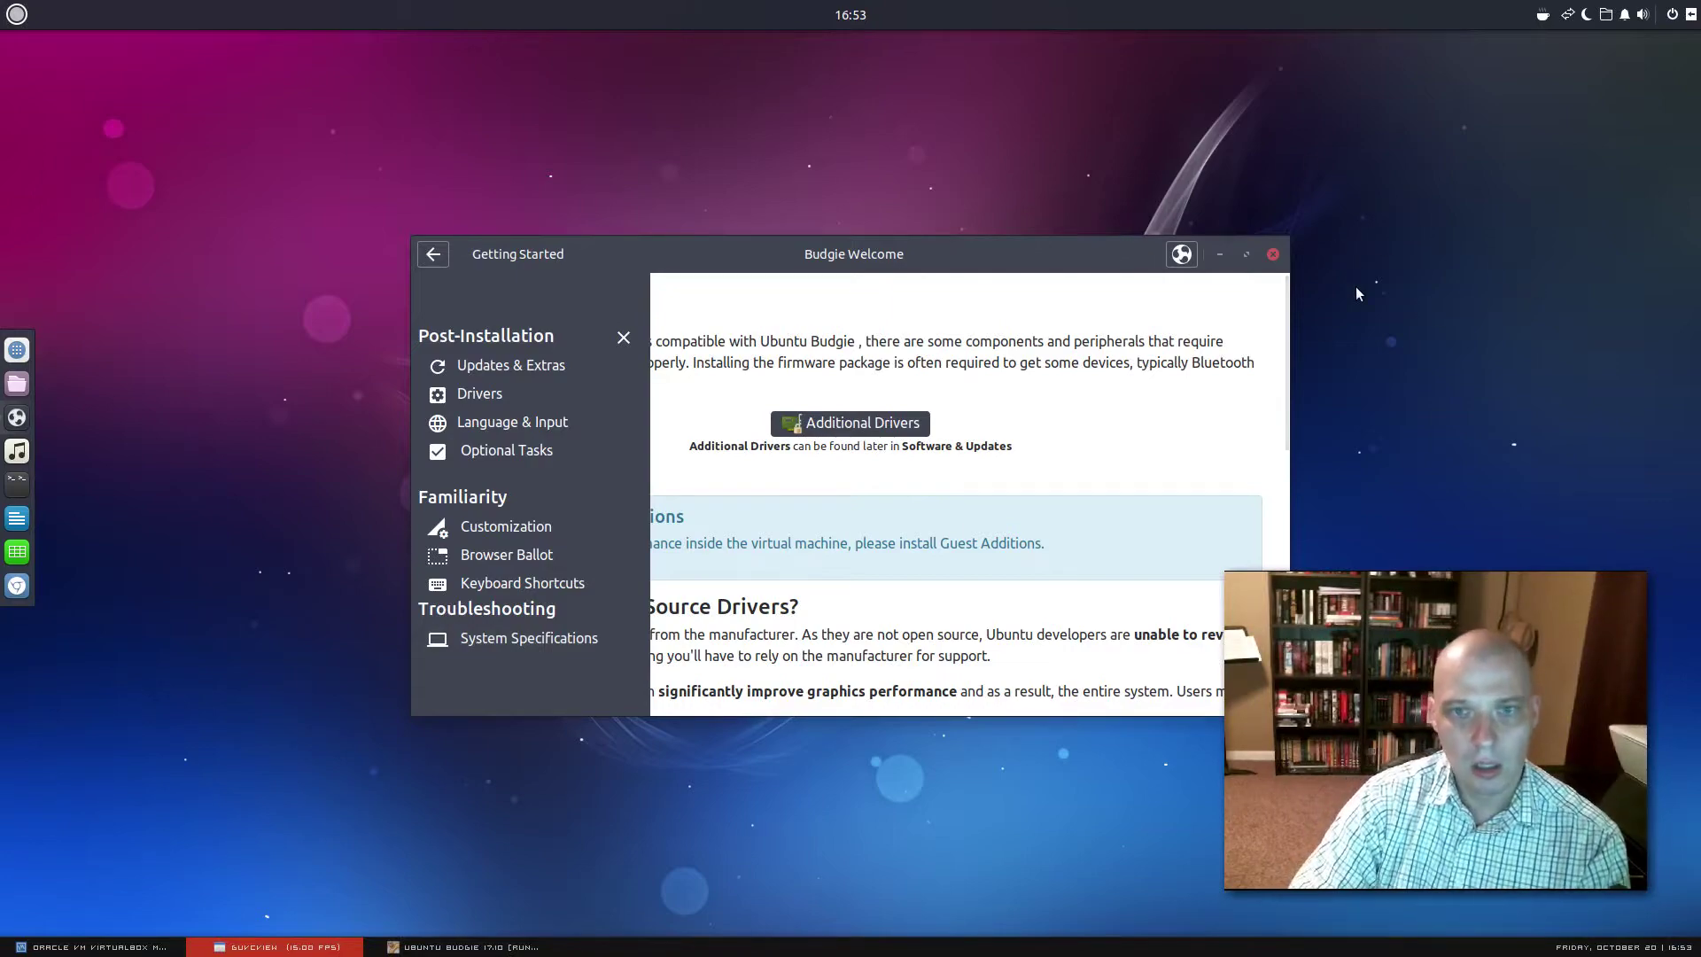
left_click(1276, 257)
Close Budgie Welcome, then launch Maps from the menu's Accessories category
left_click(1274, 256)
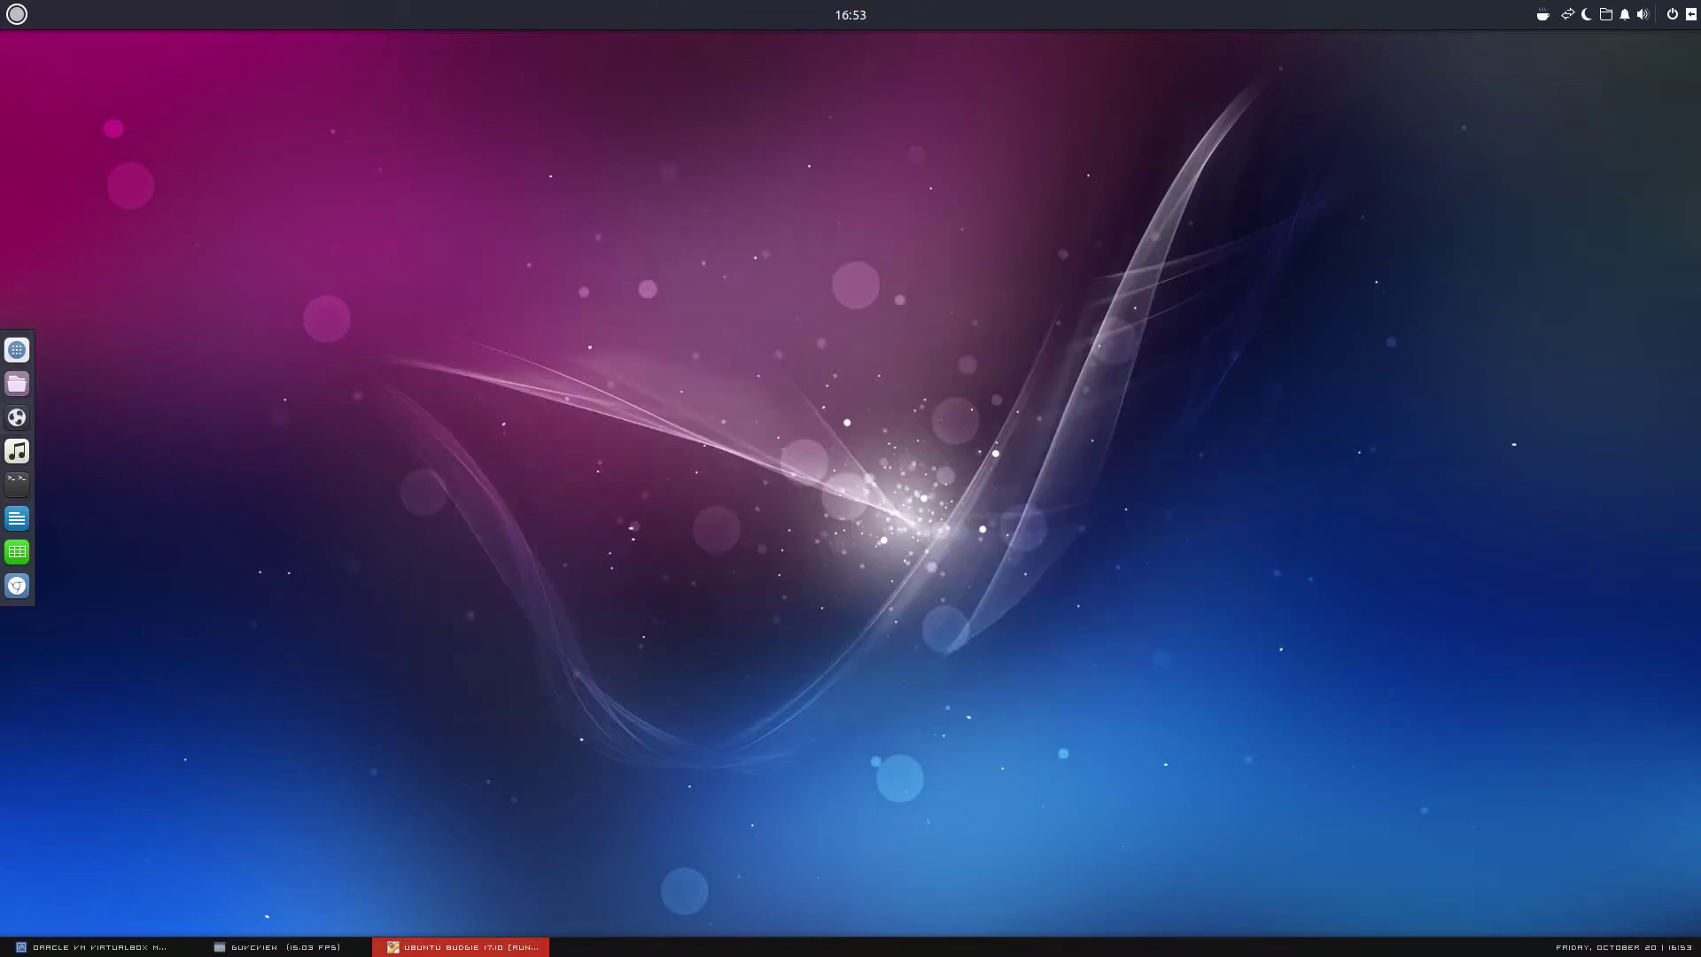
left_click(278, 947)
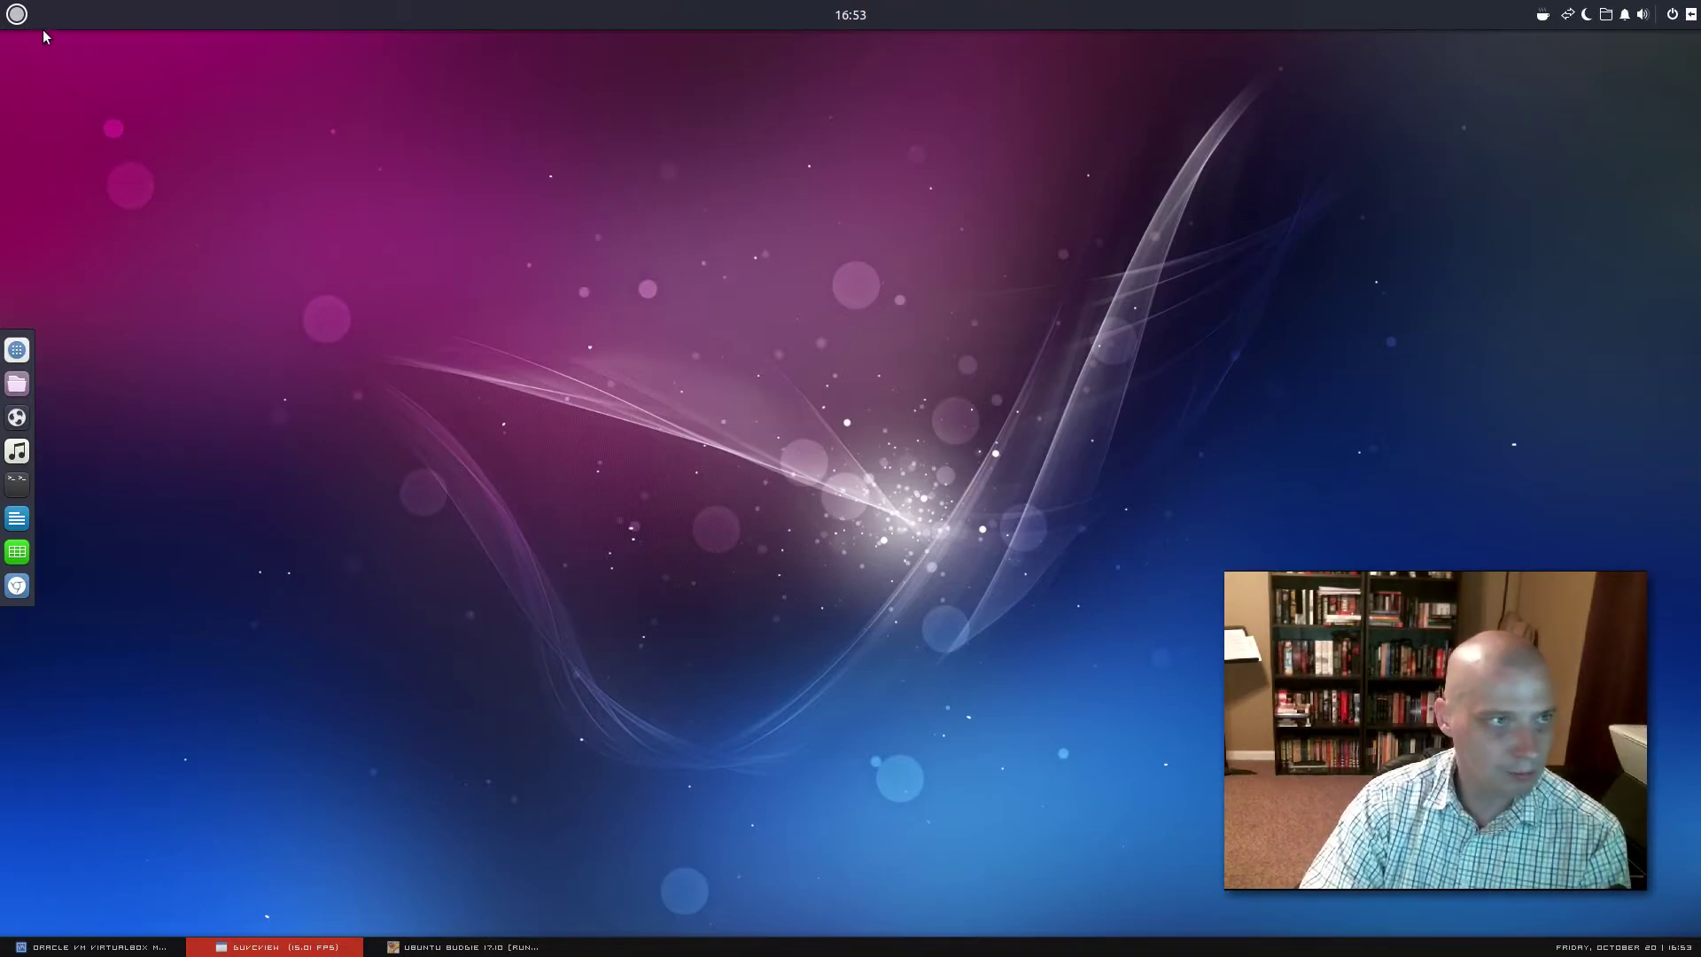
left_click(17, 15)
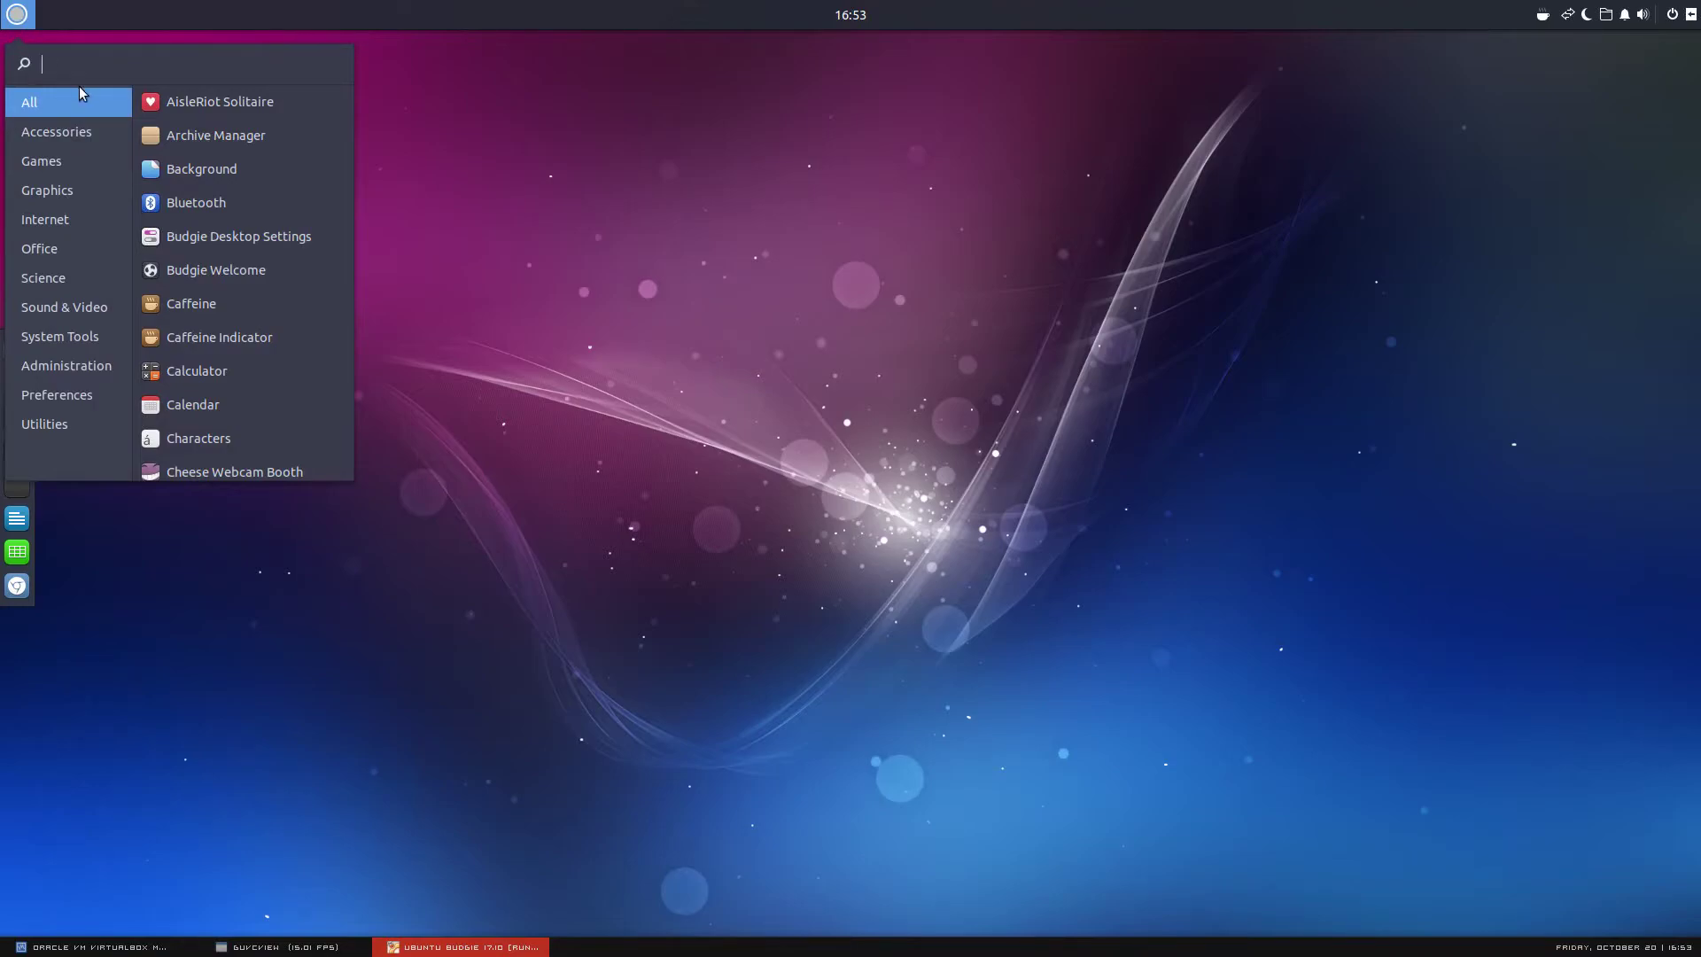
left_click(73, 134)
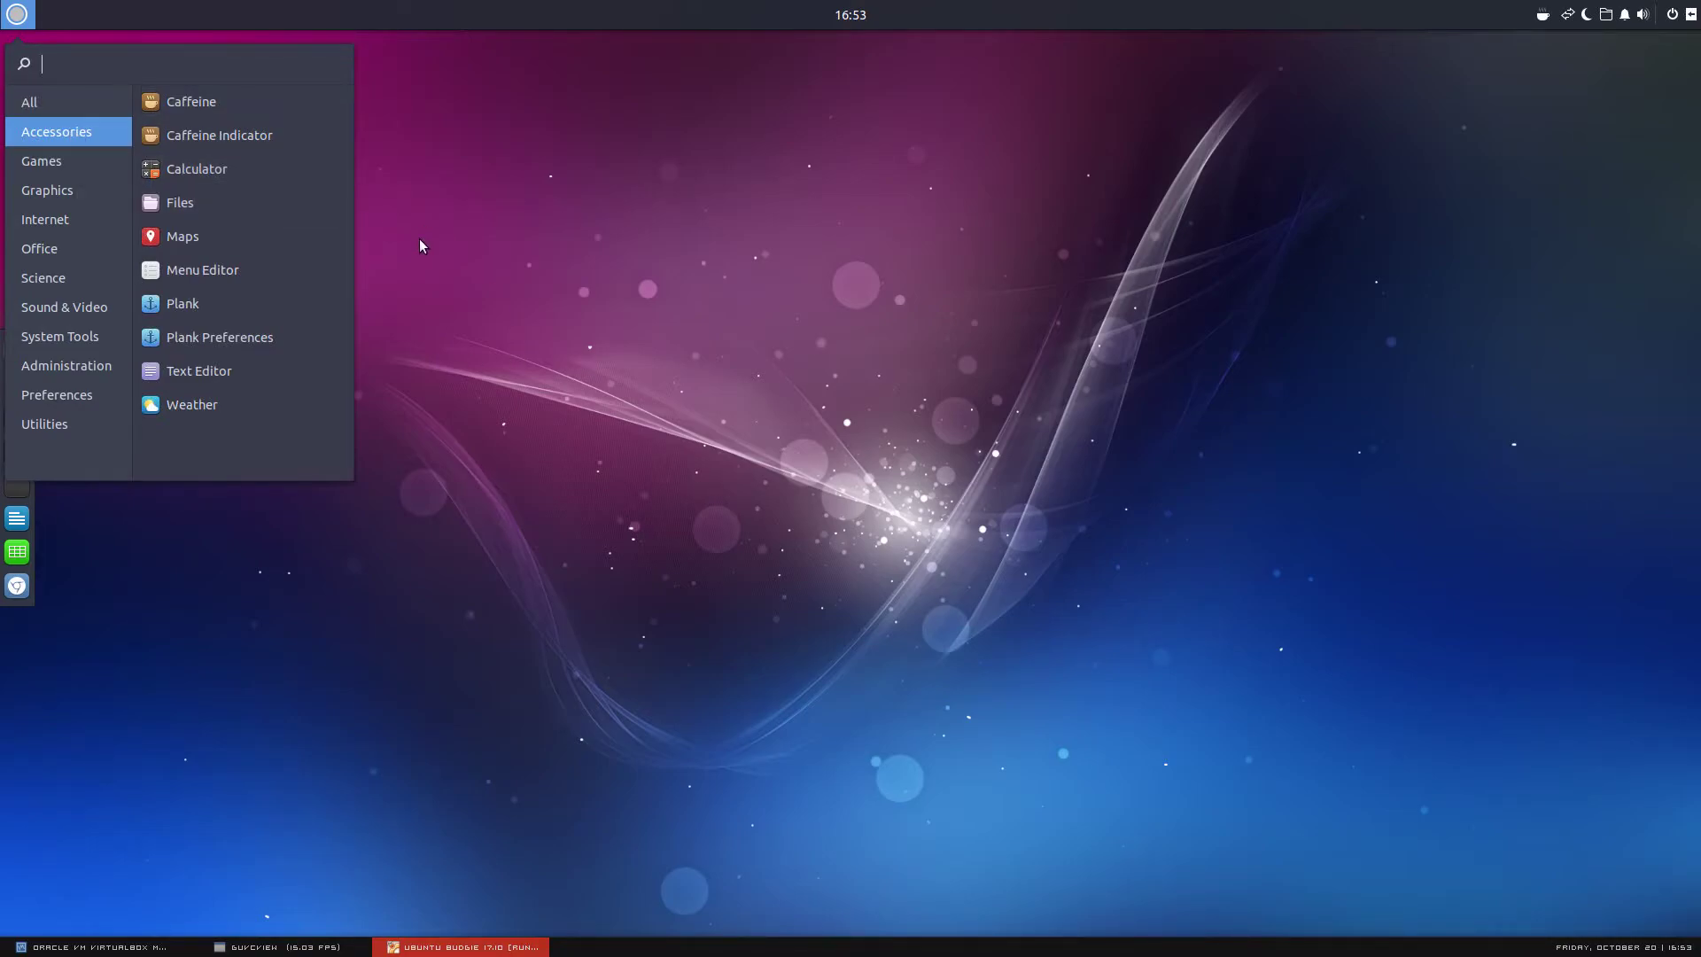
left_click(289, 236)
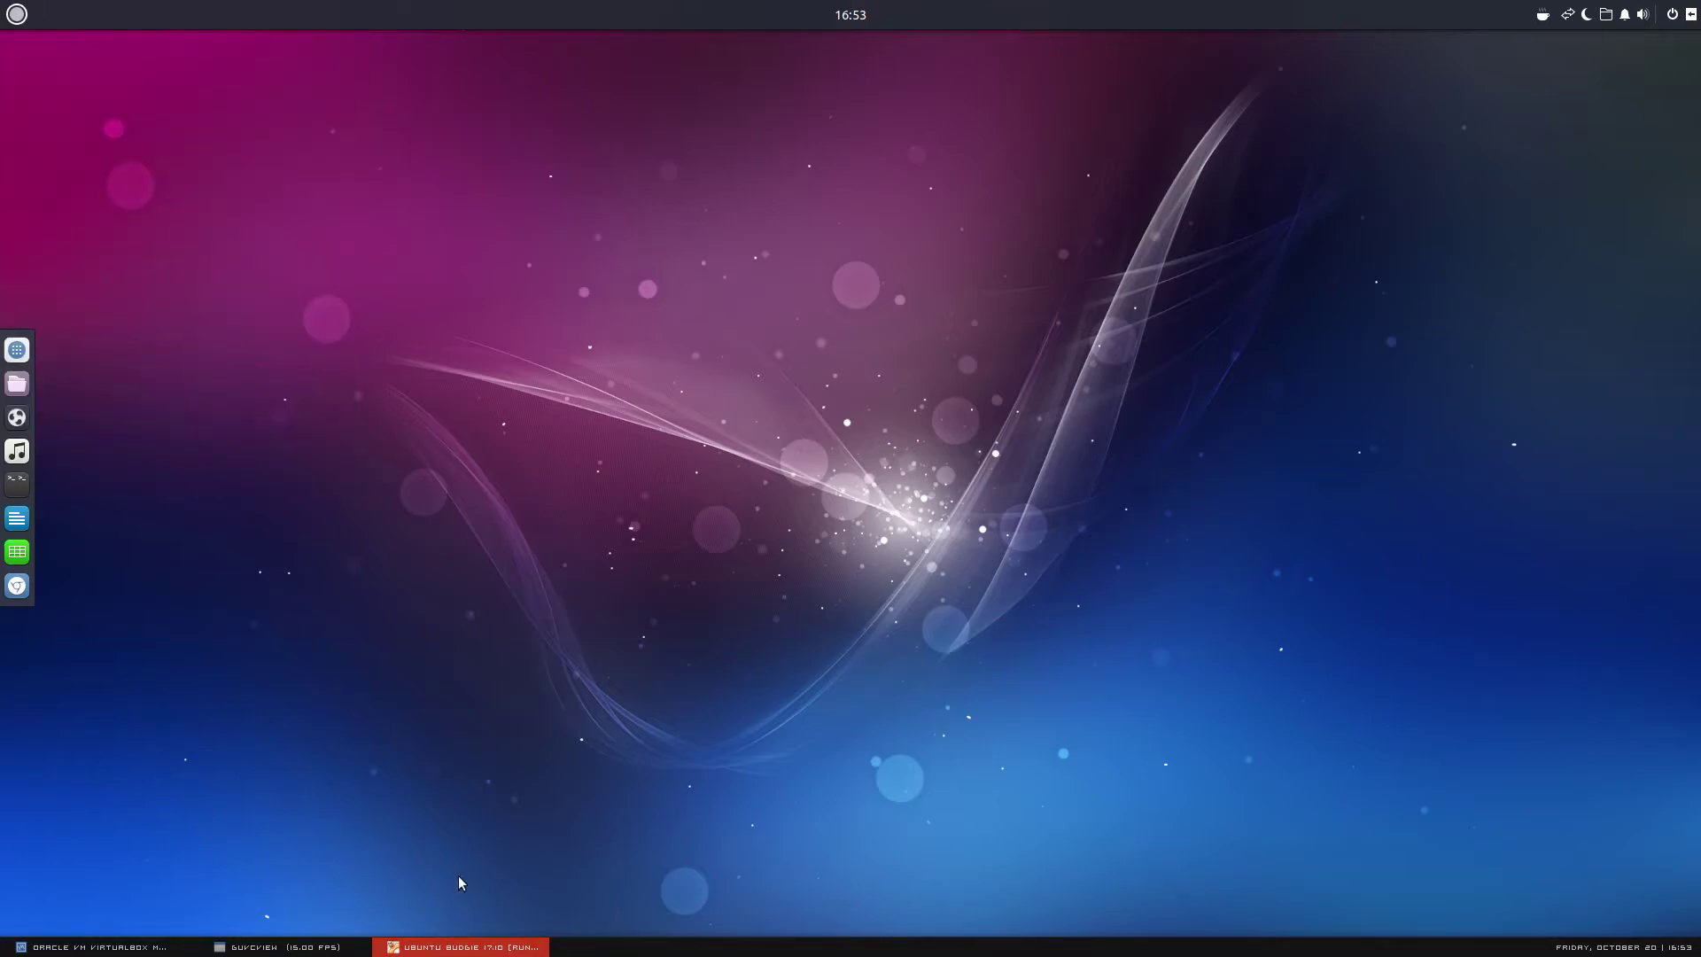
left_click(348, 952)
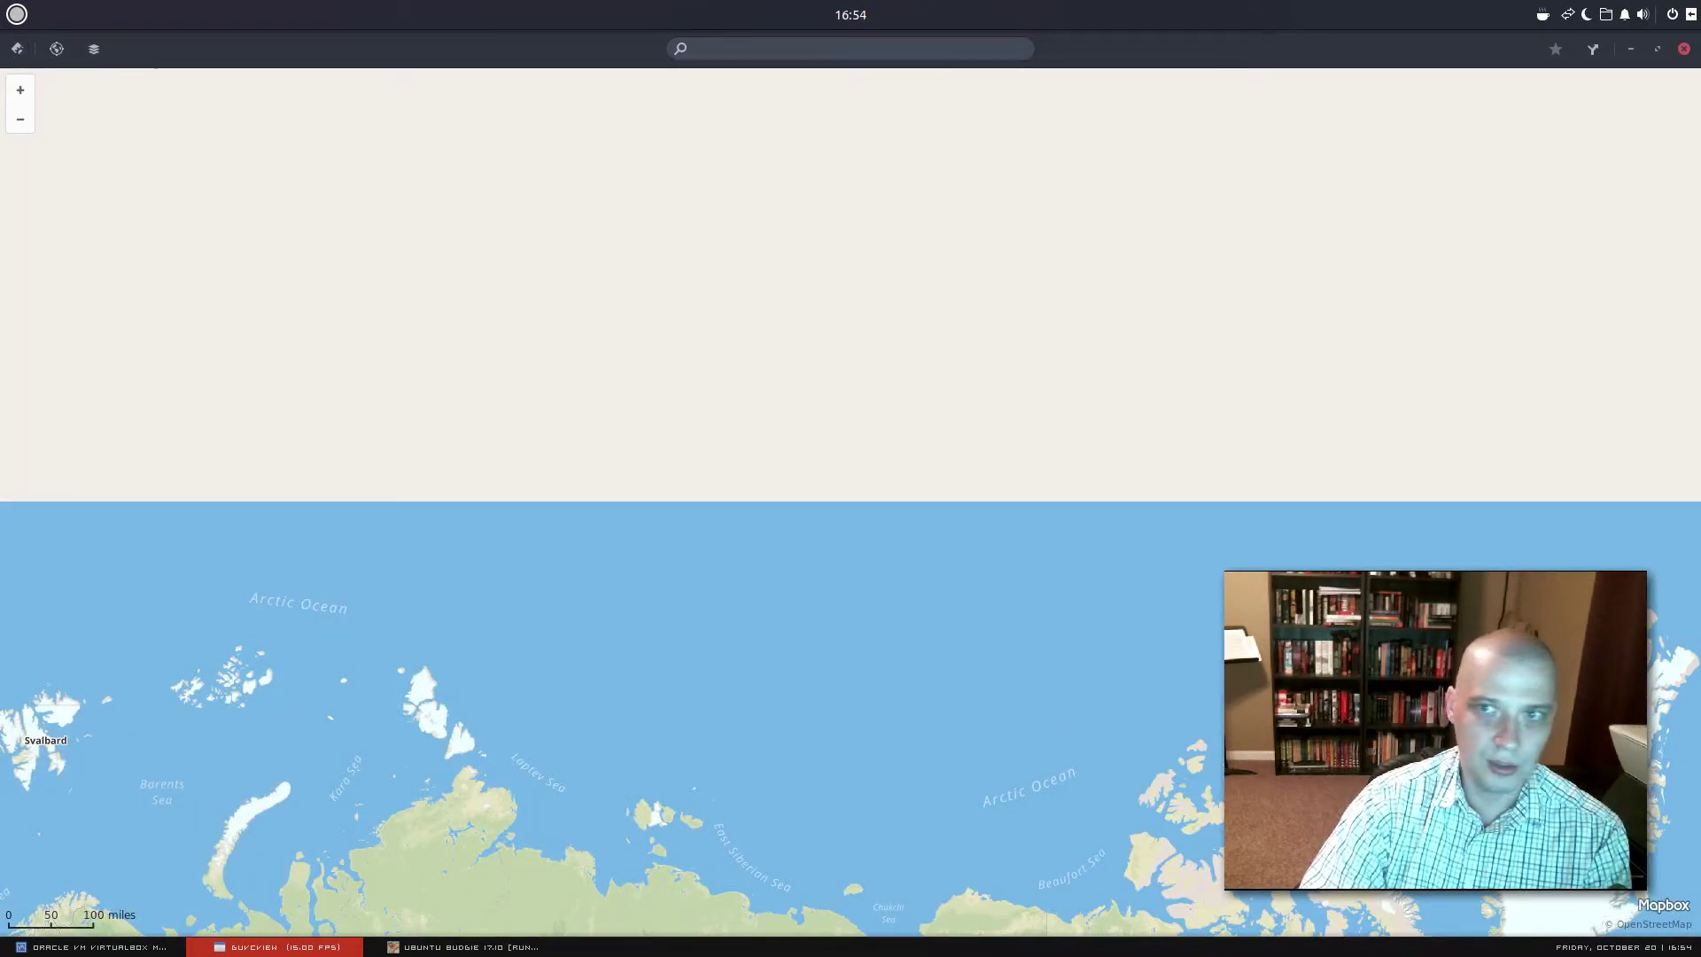
left_click(1689, 53)
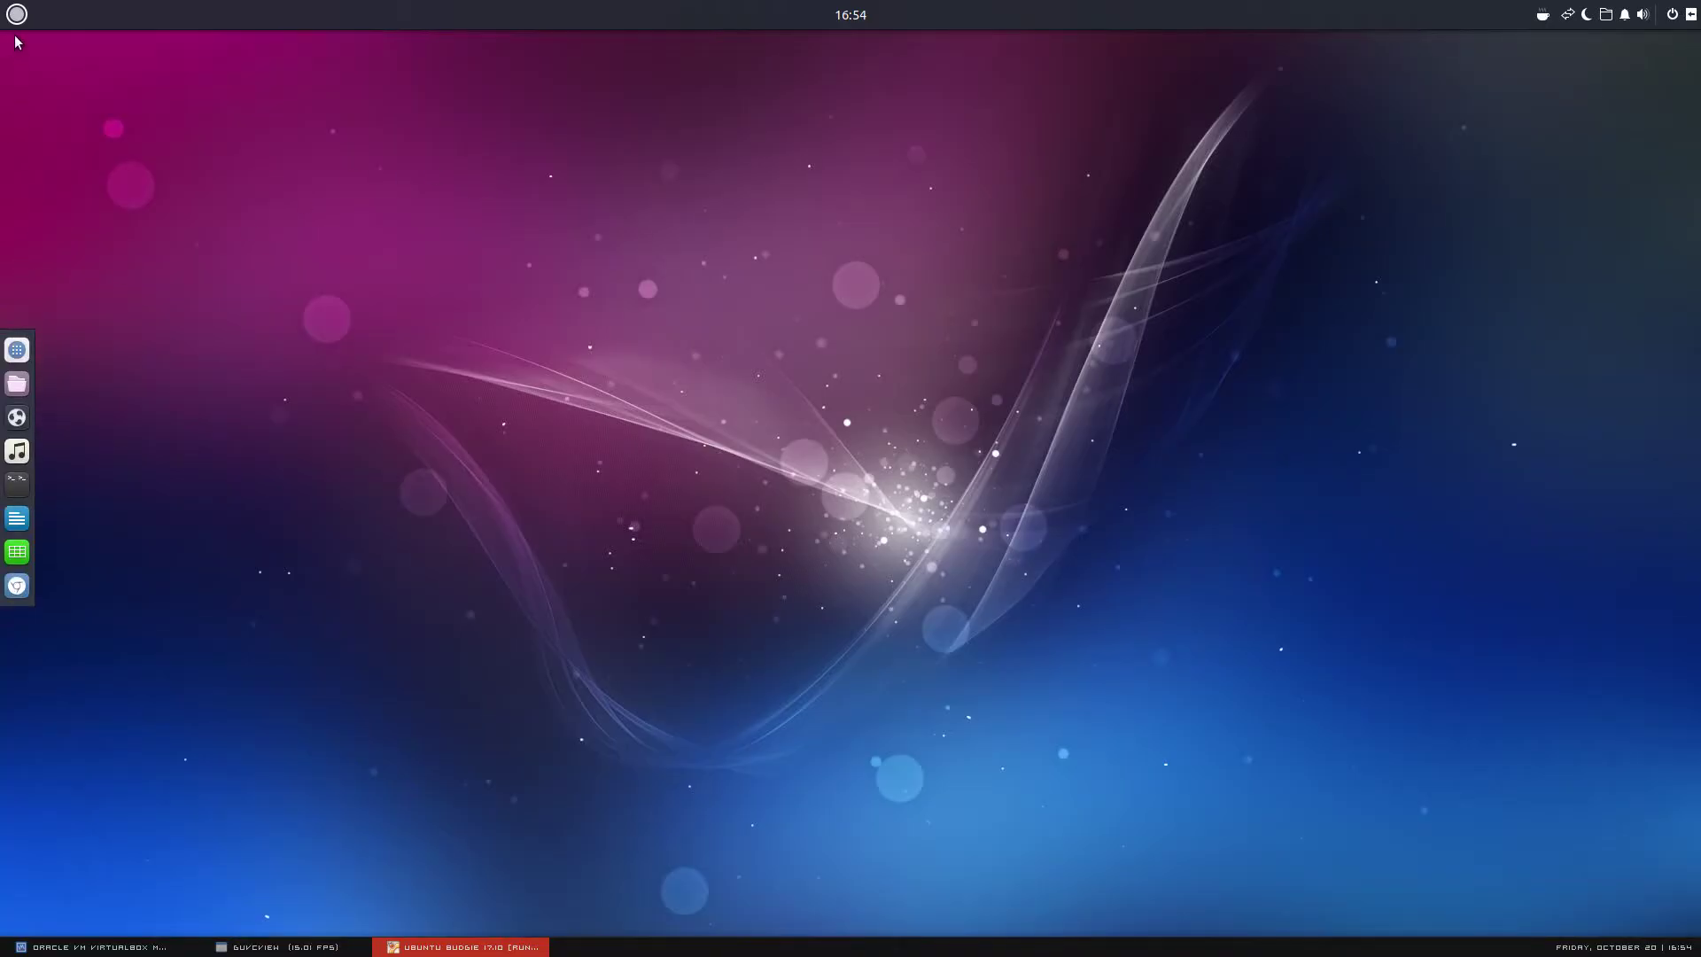
Launch Plank from Accessories in the Budgie menu, then minimize and restore the VM window
left_click(17, 14)
left_click(96, 135)
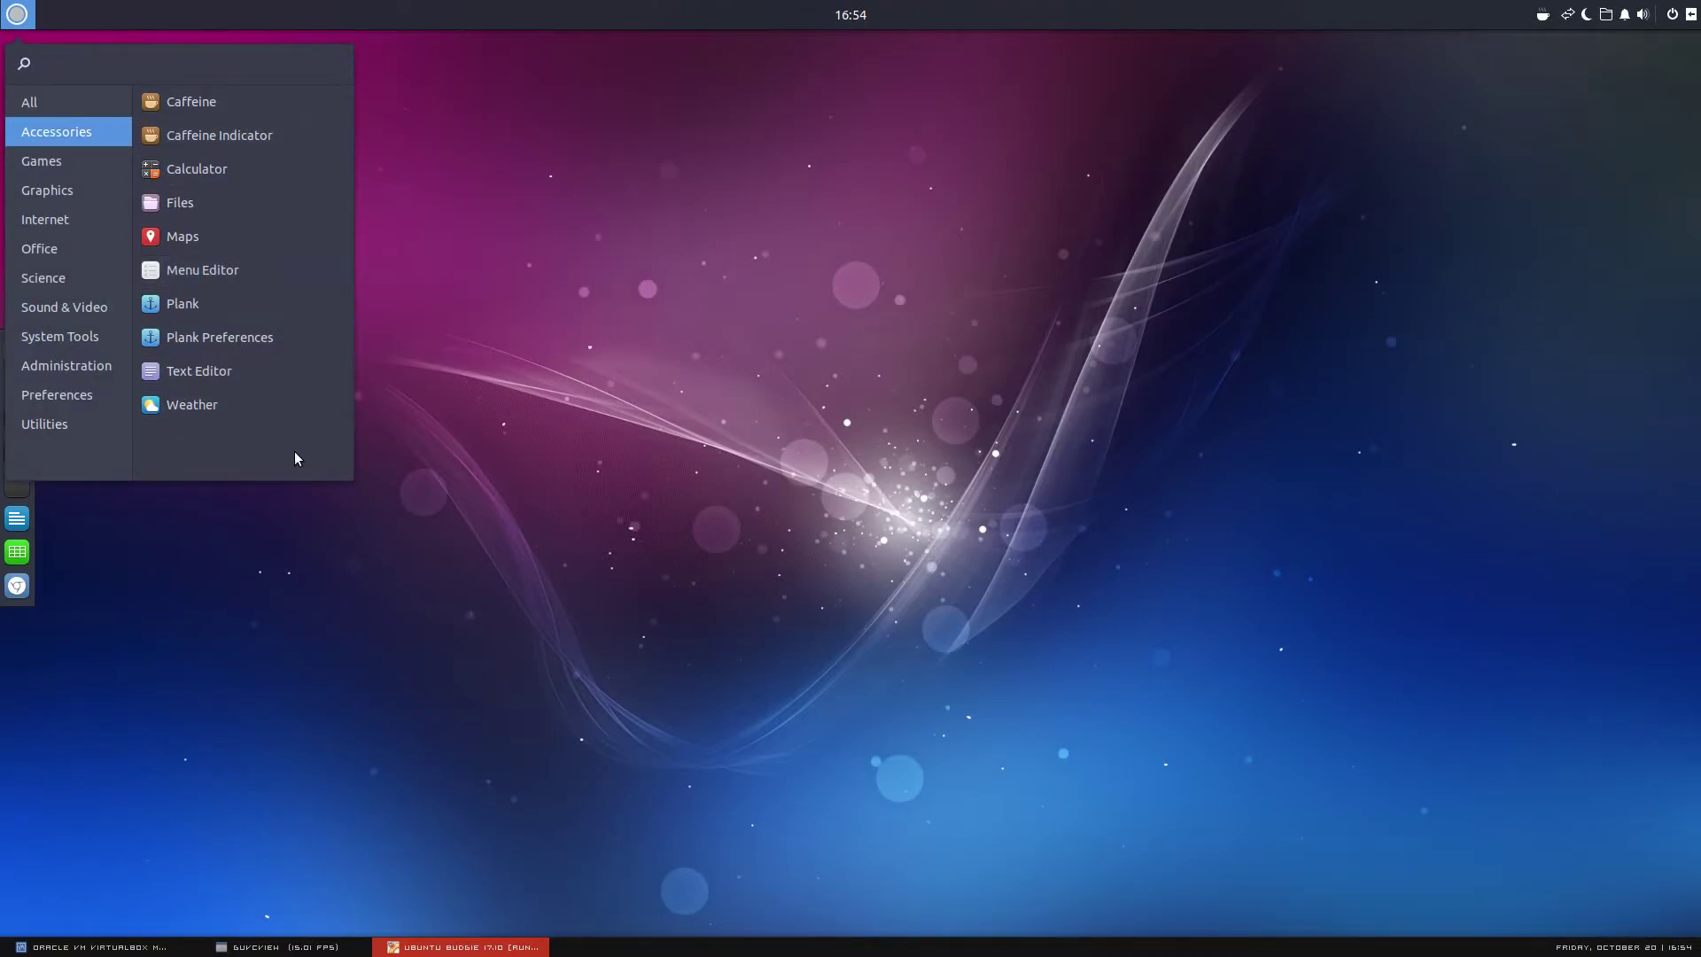
left_click(329, 311)
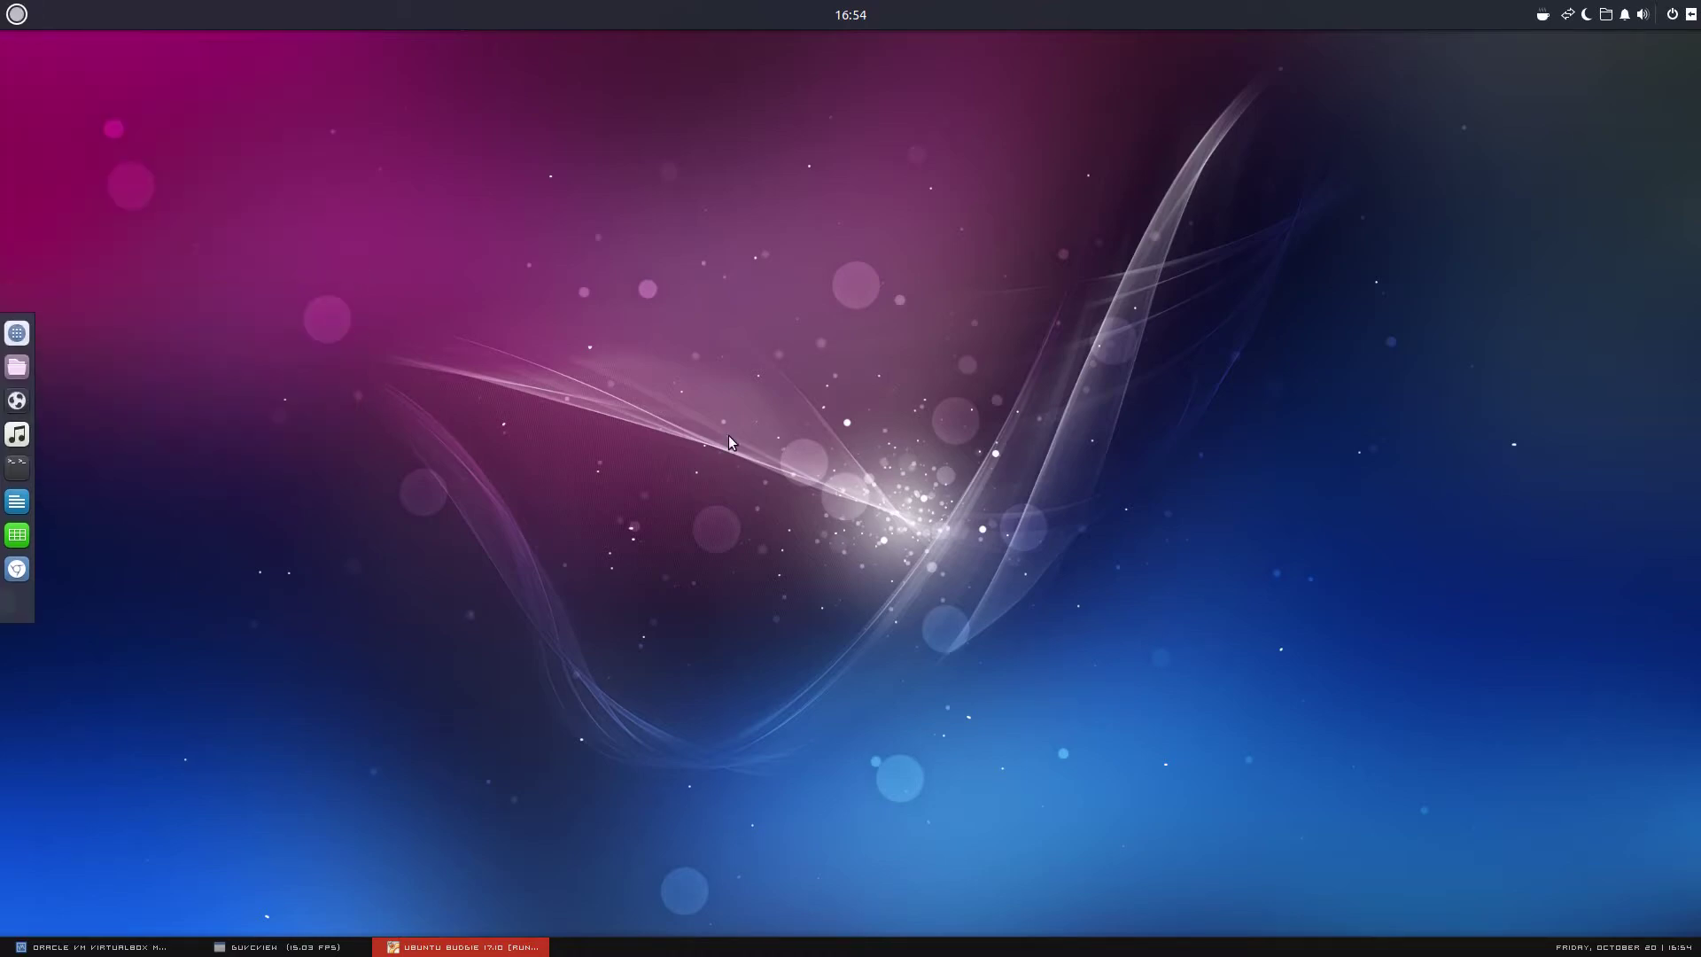
left_click(461, 947)
left_click(461, 947)
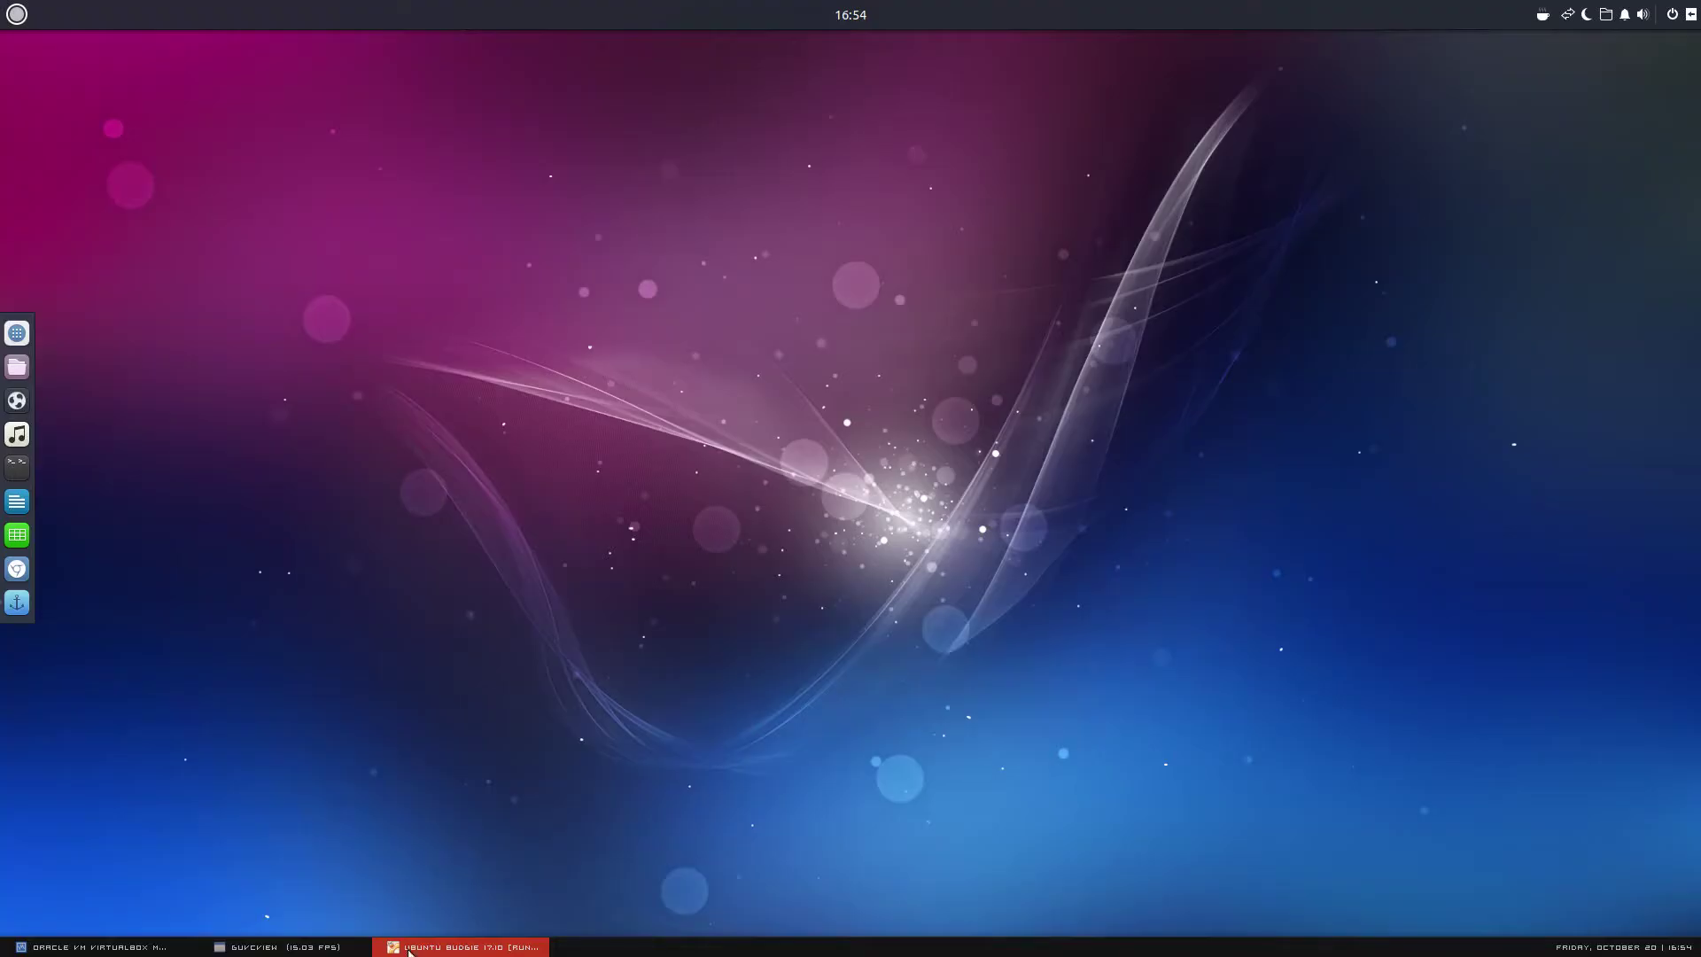
left_click(330, 950)
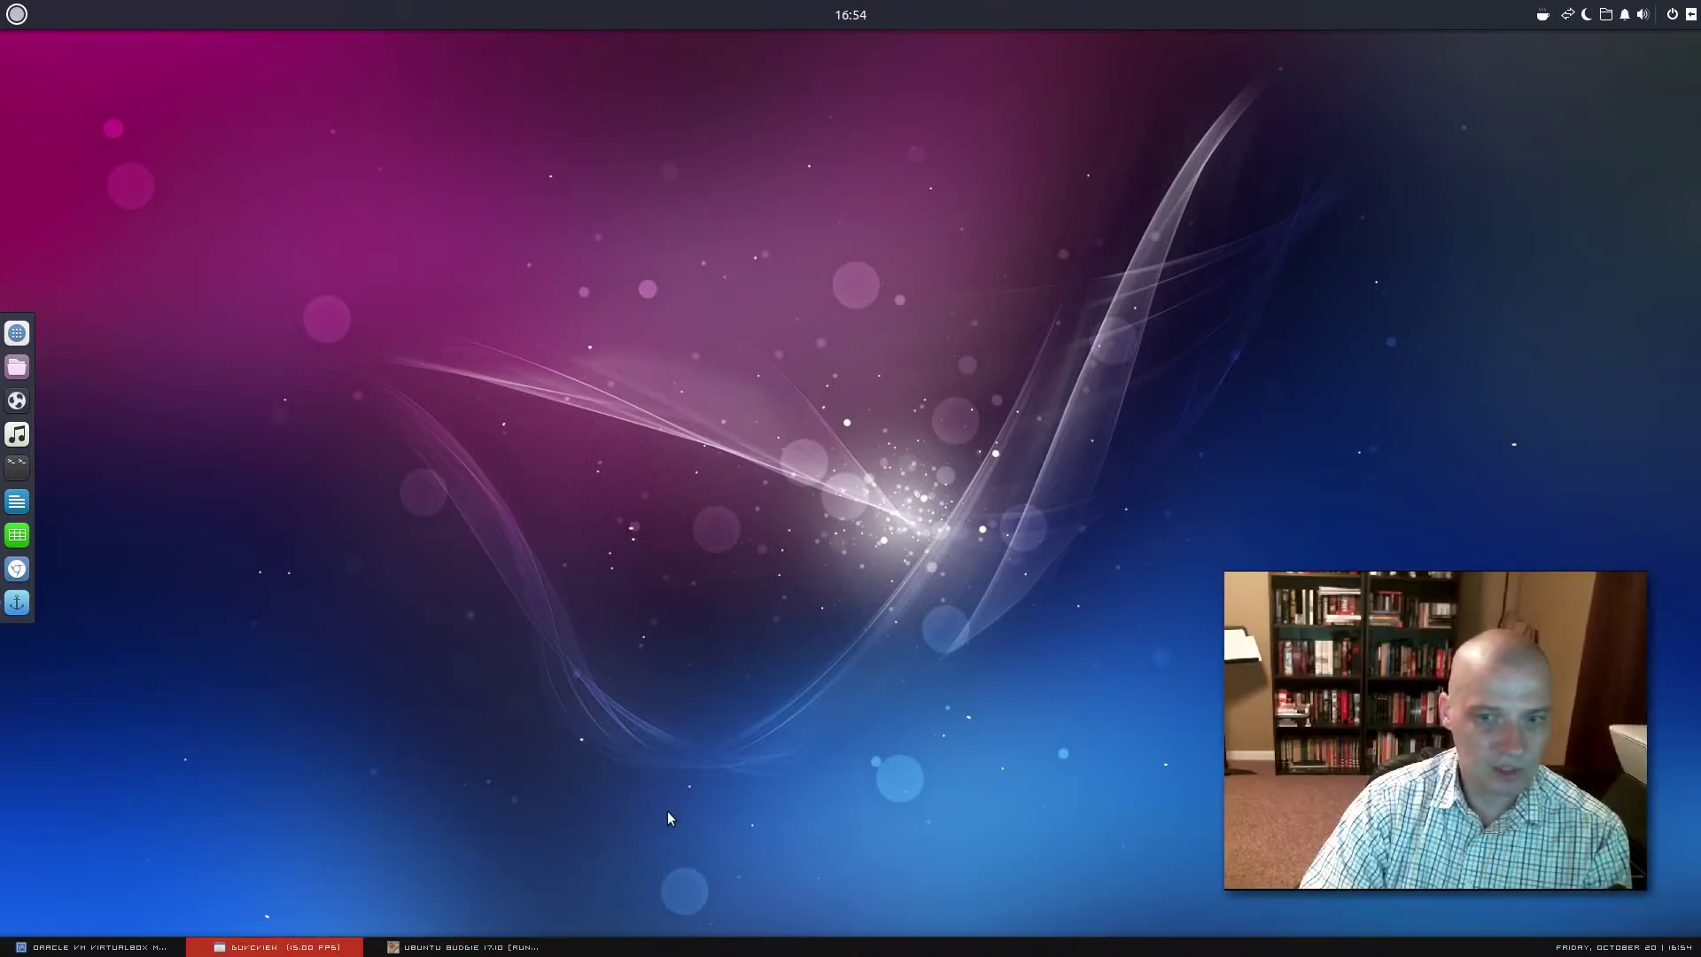
left_click(17, 14)
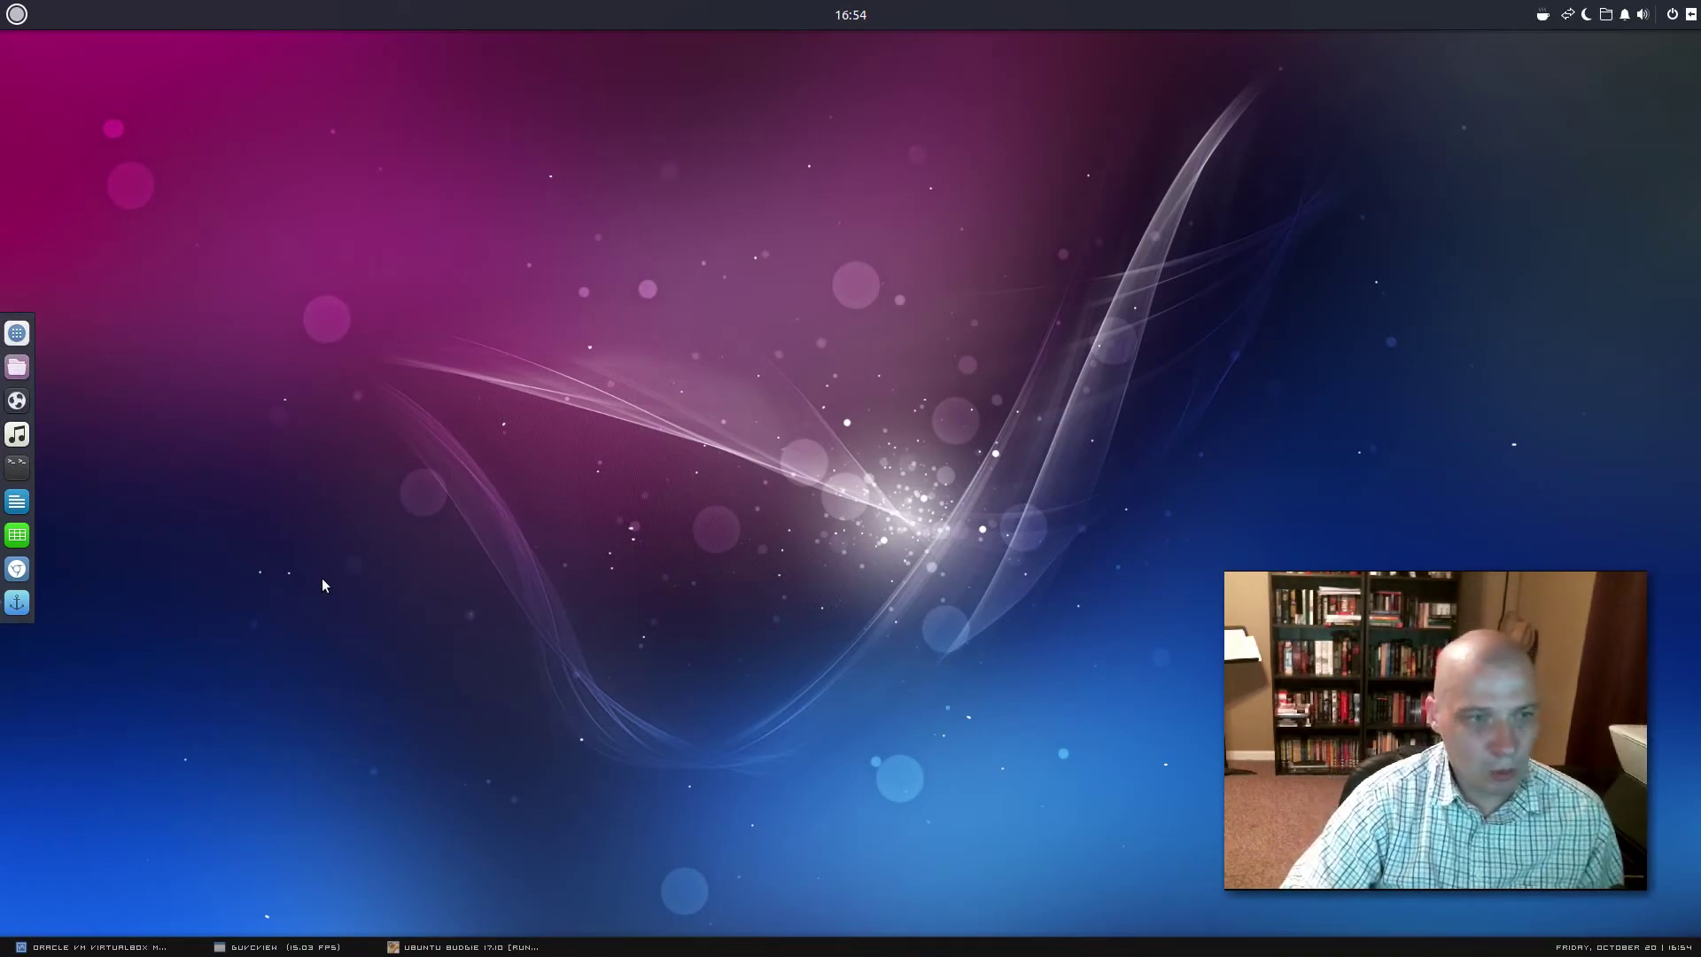
right_click(16, 503)
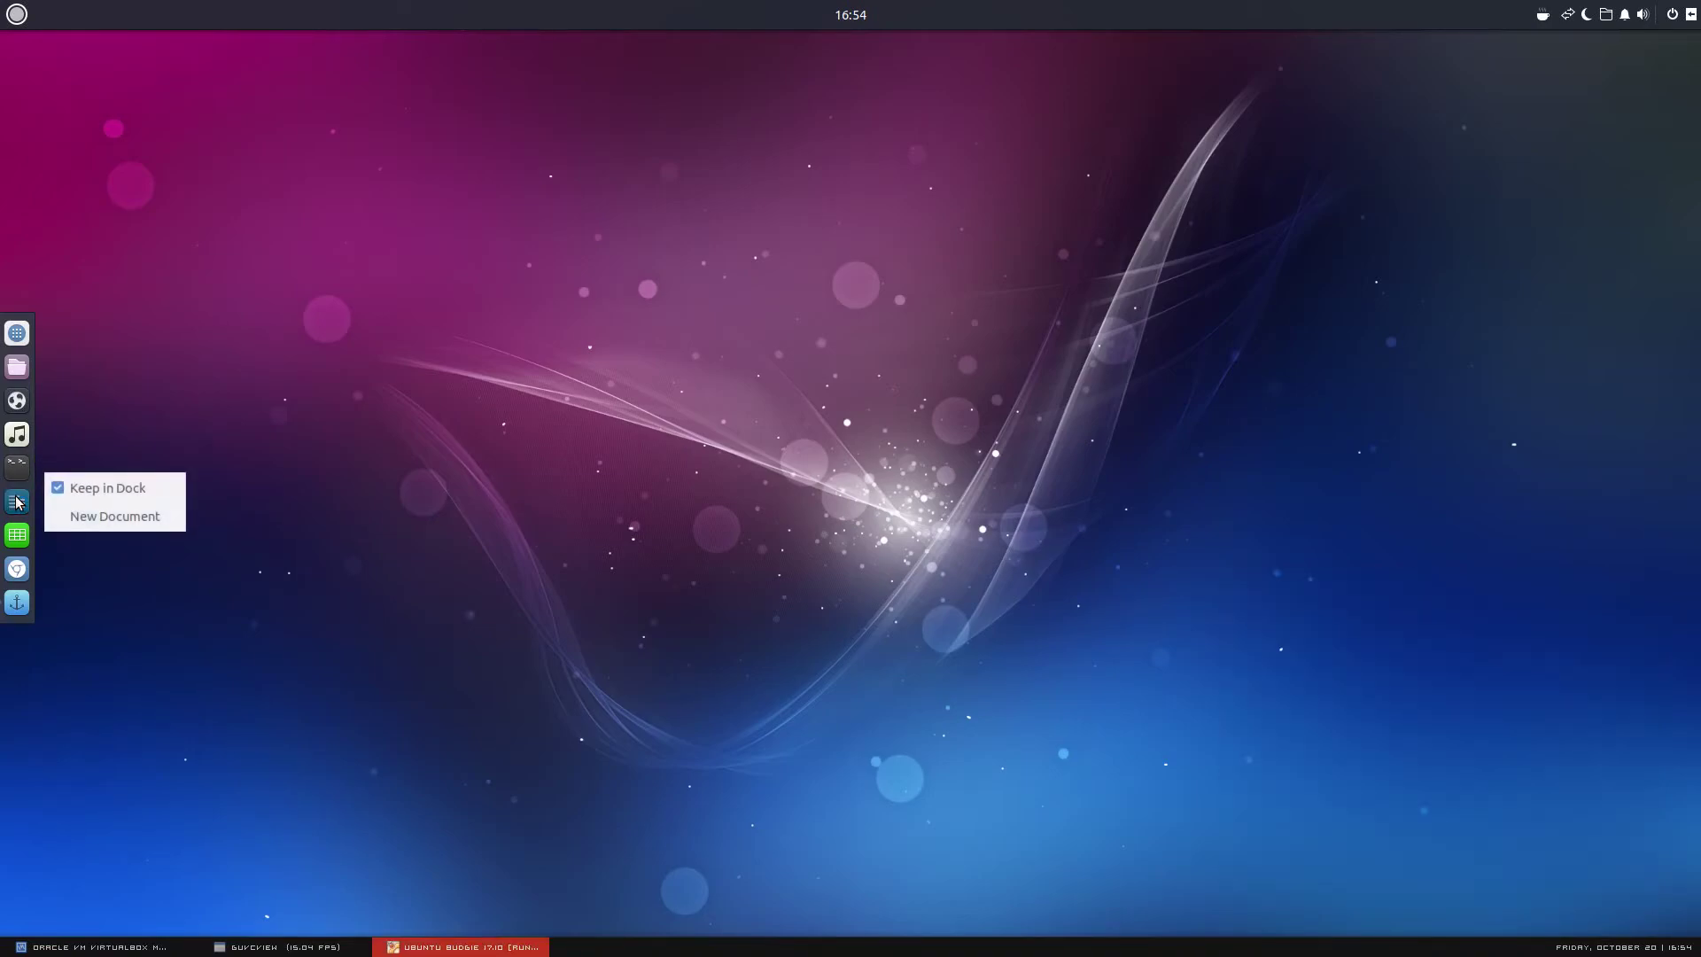
right_click(35, 625)
right_click(31, 619)
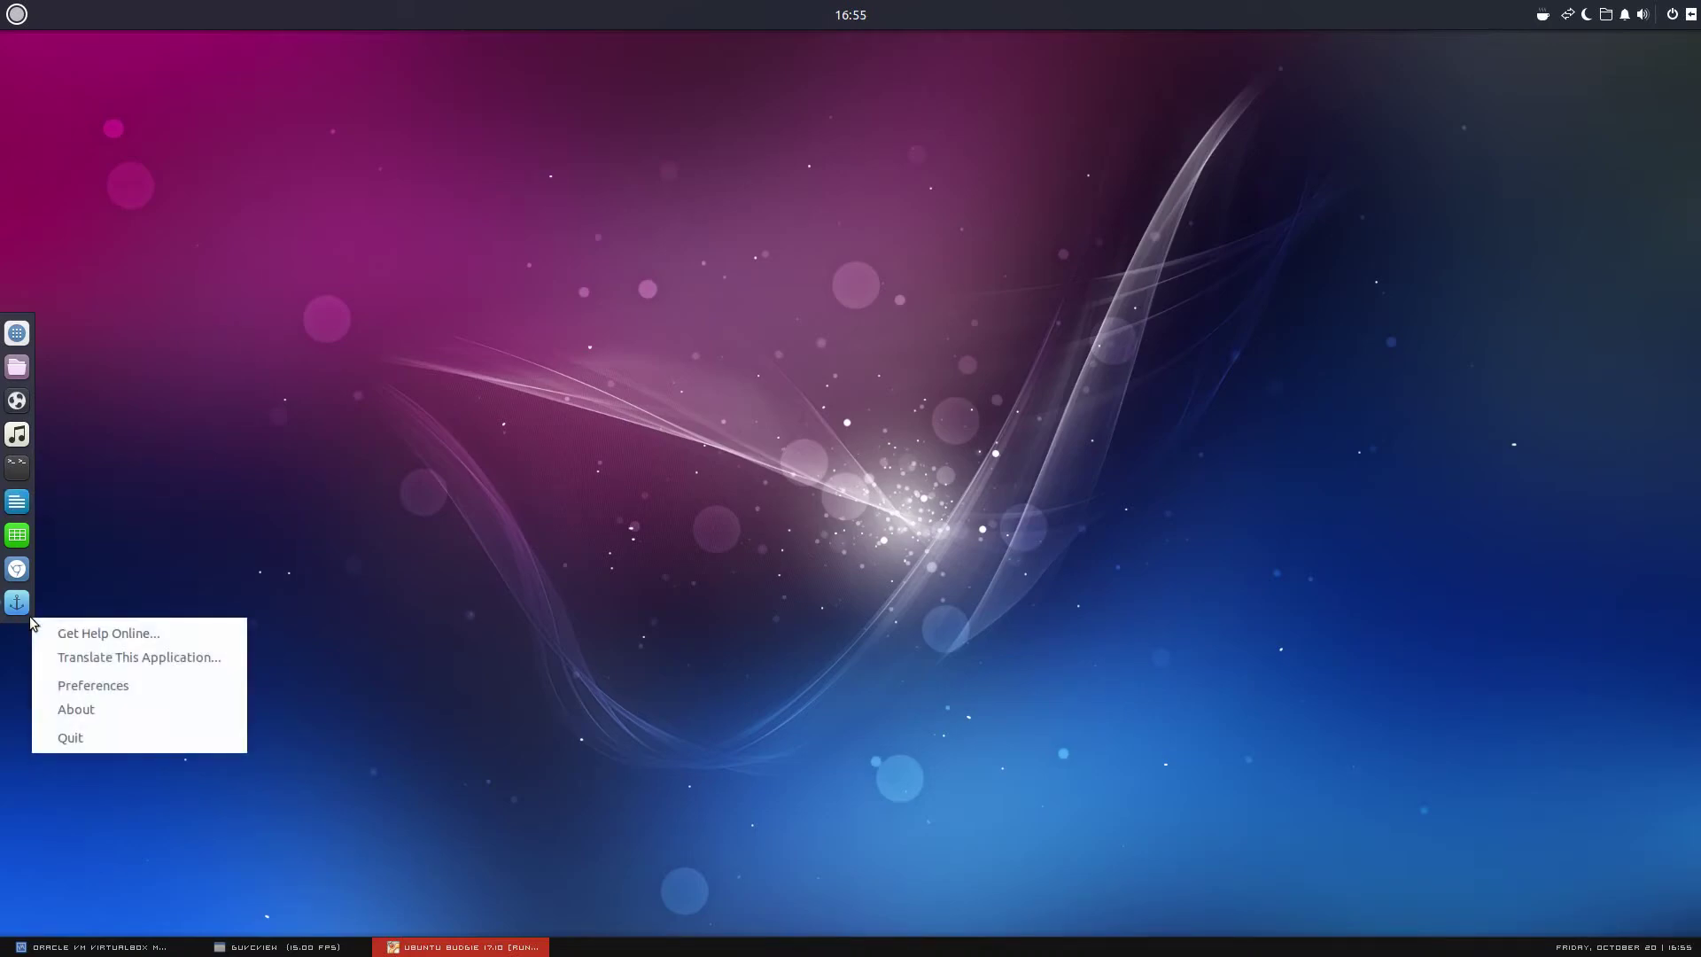
left_click(125, 713)
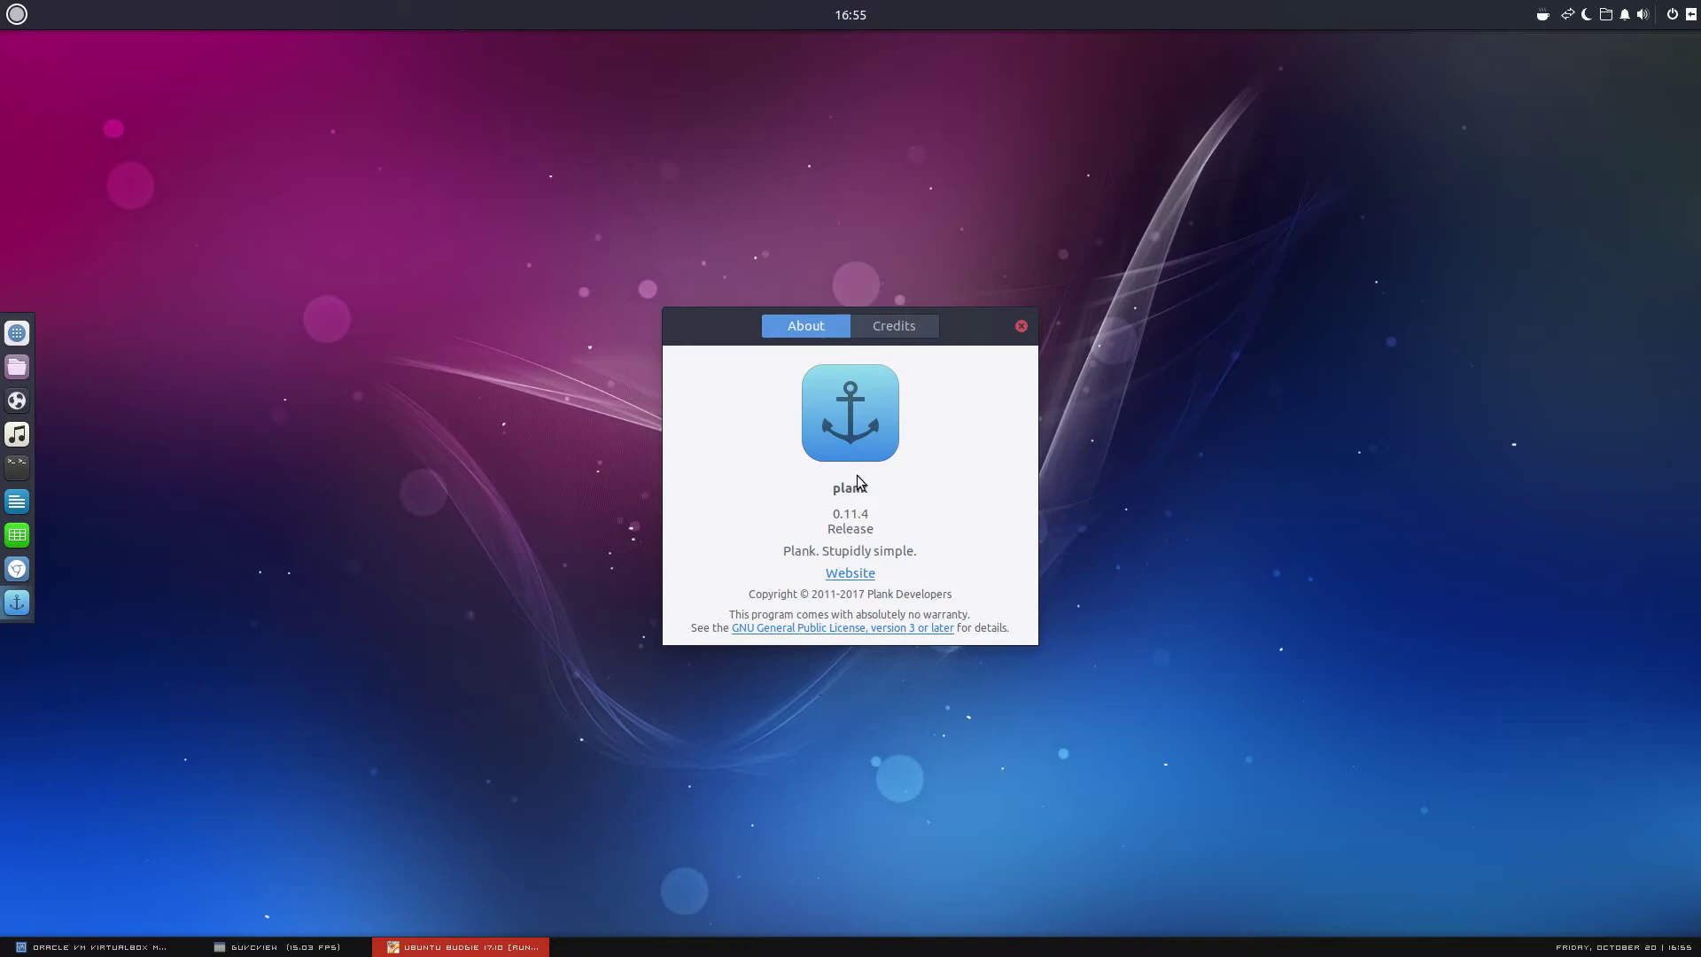
left_click(1021, 325)
Show the Budgie menu's Accessories apps, listing Plank and Plank Preferences
left_click(356, 944)
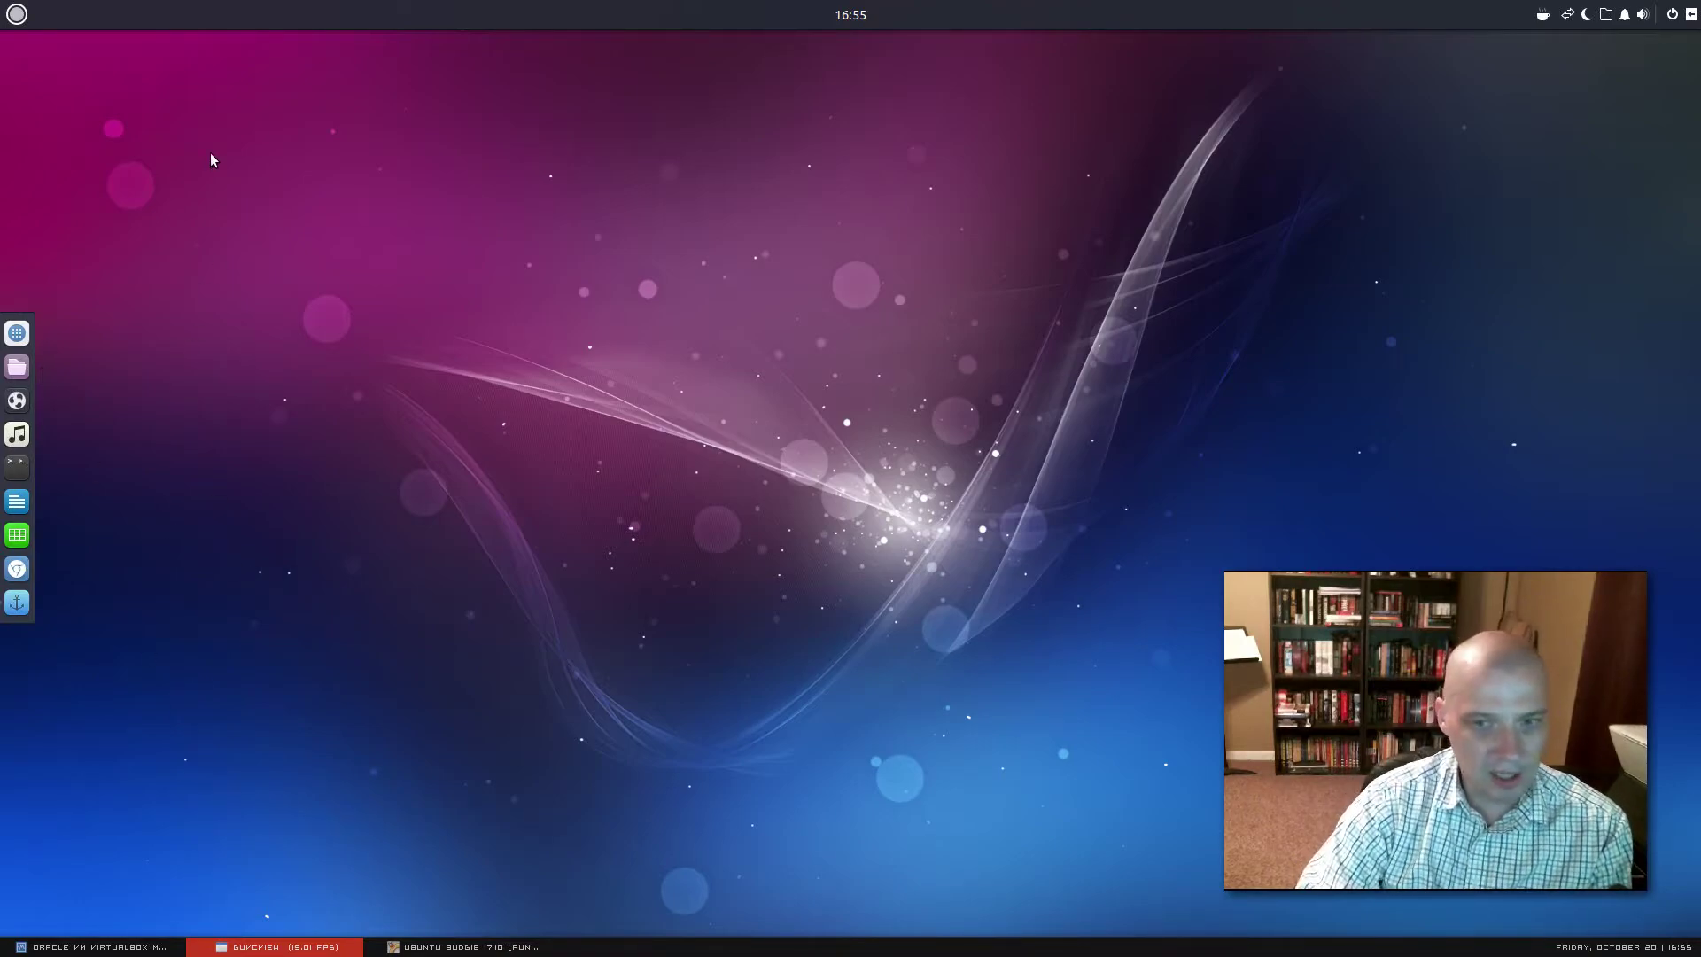
left_click(21, 18)
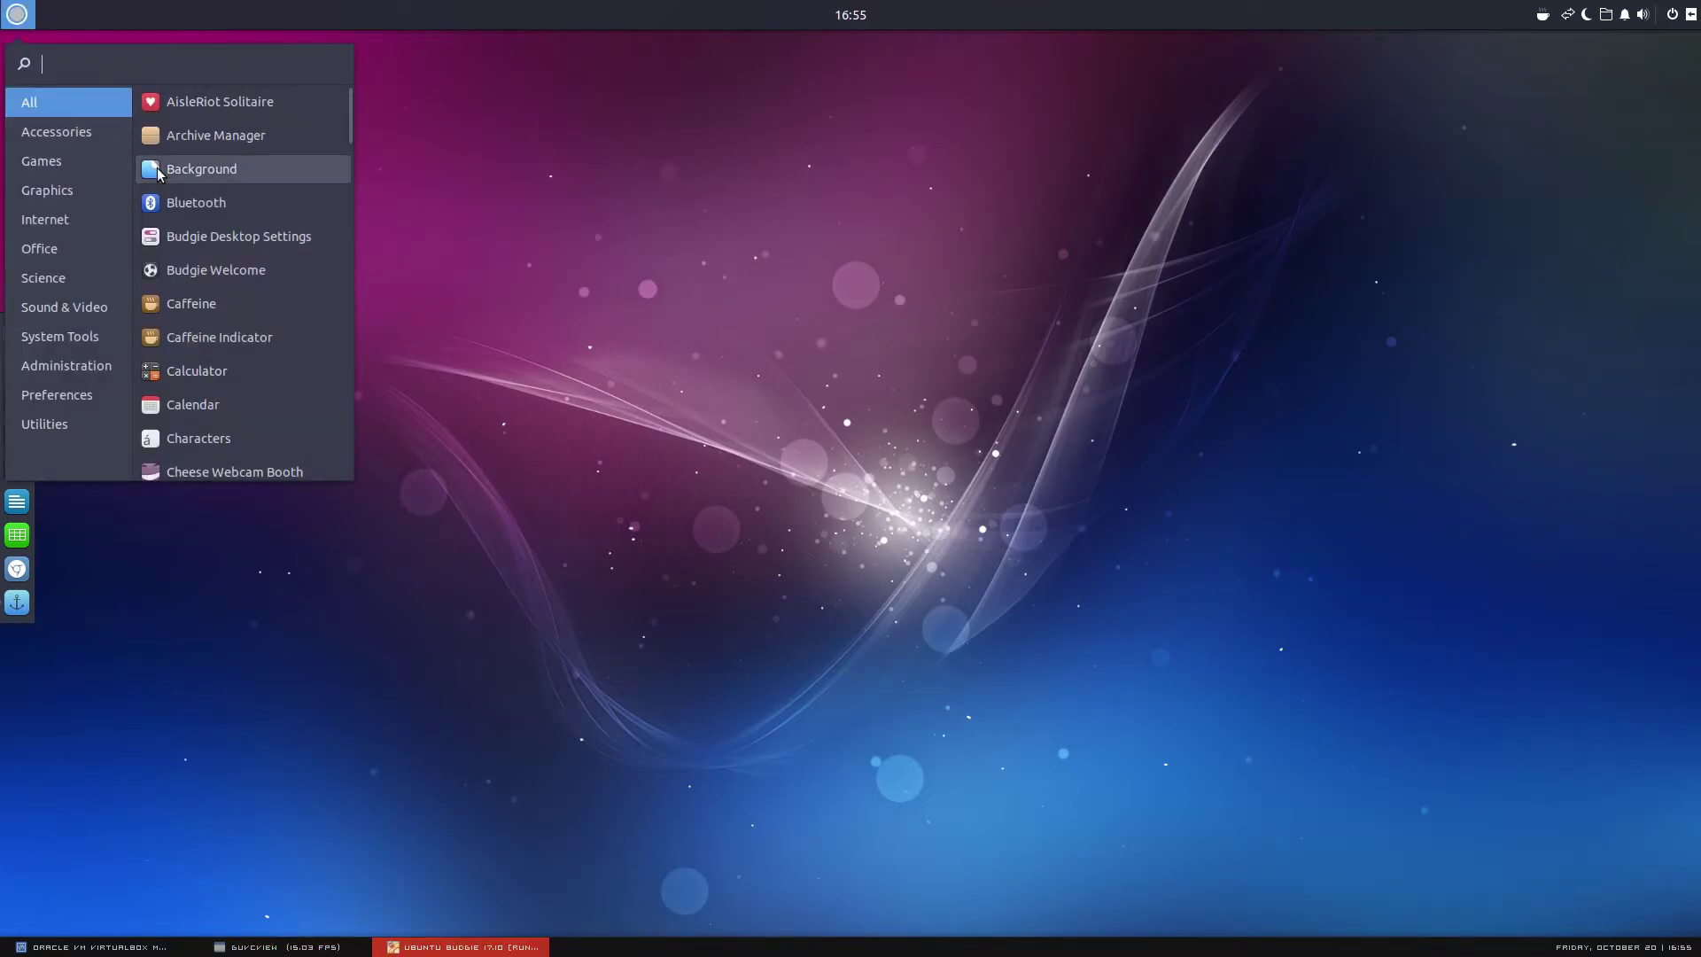
left_click(115, 131)
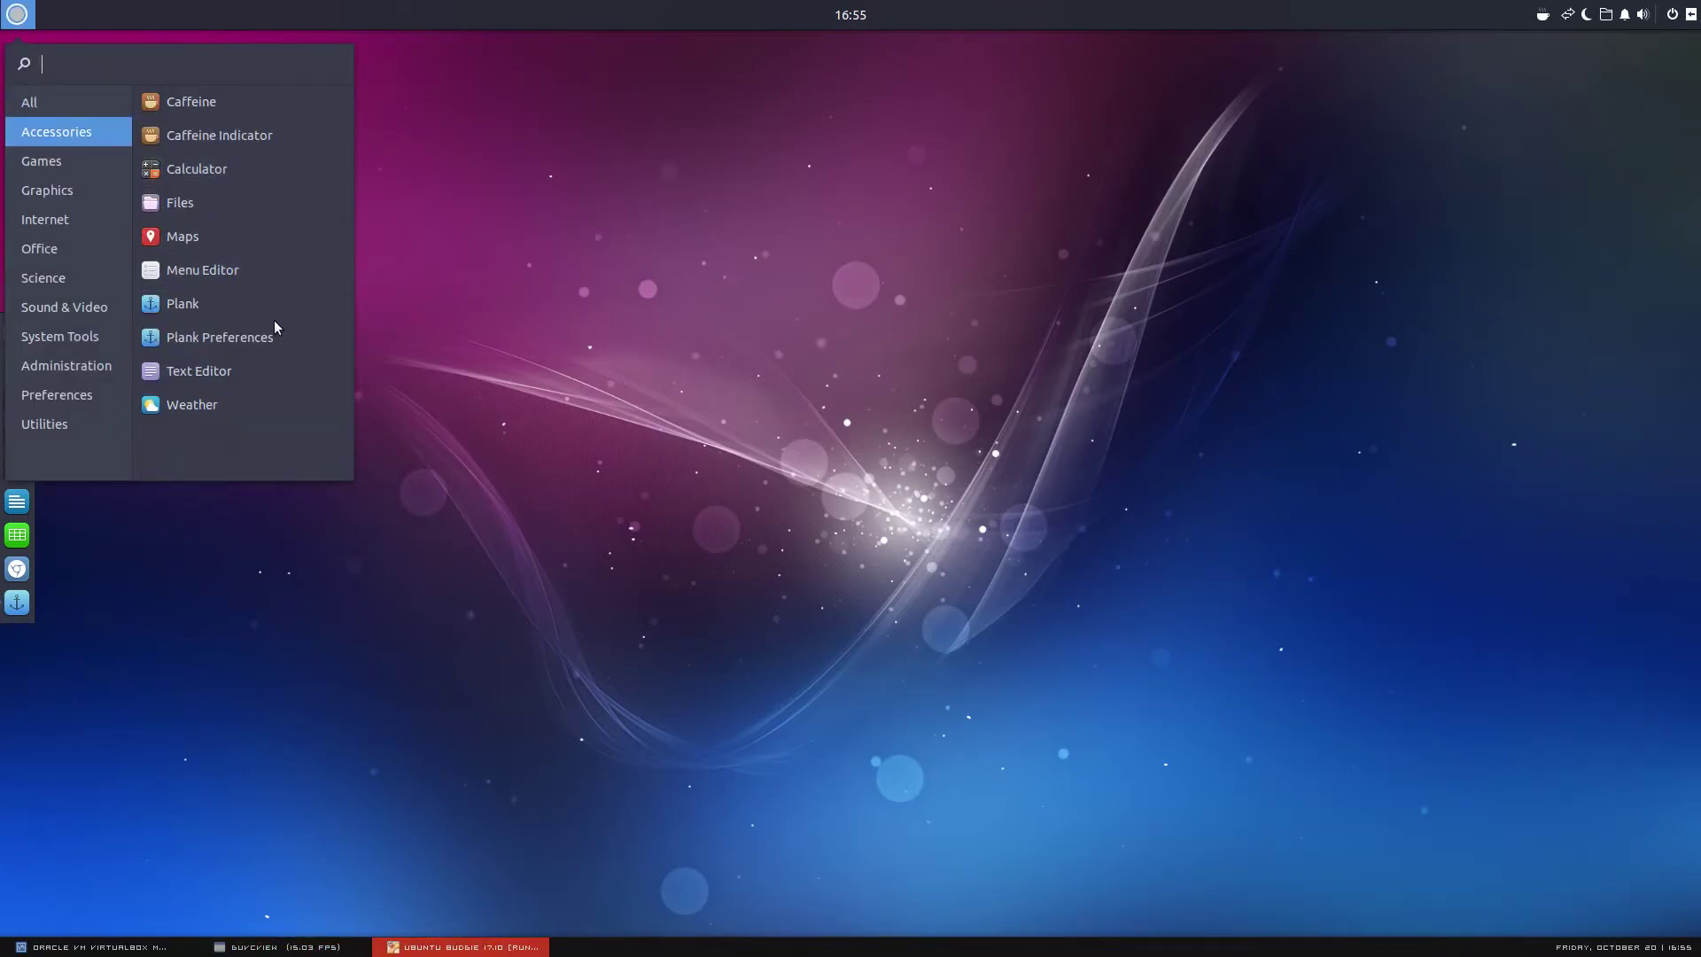
left_click(263, 372)
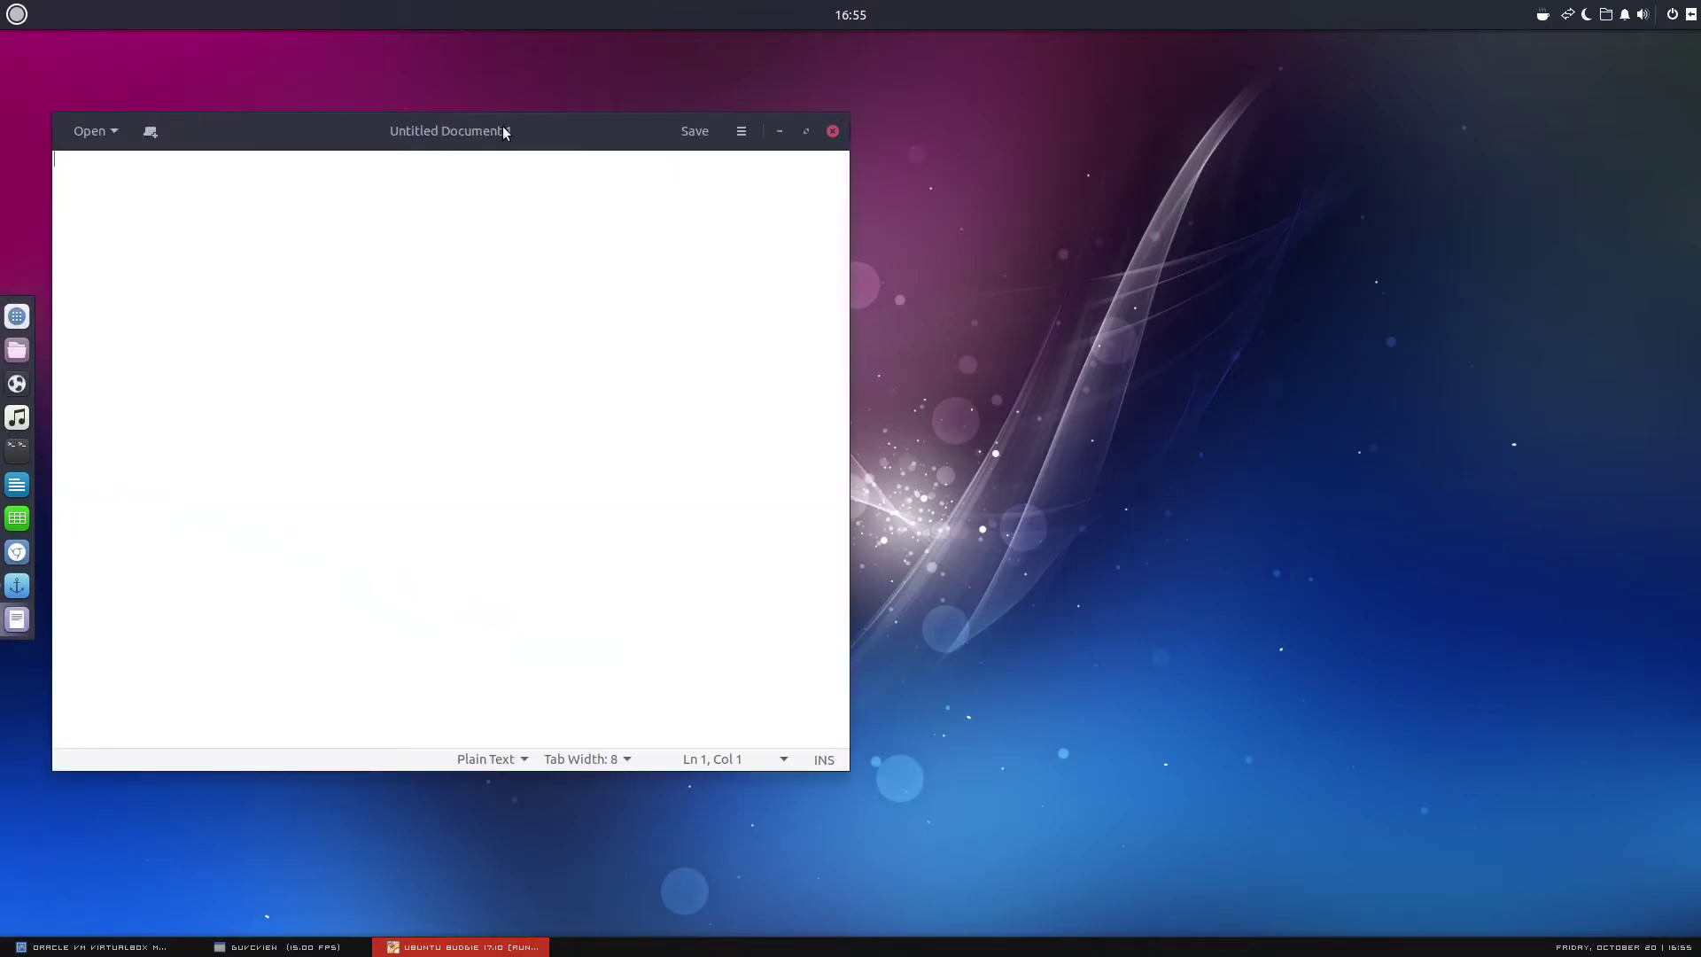
left_click_drag(506, 133, 481, 272)
left_click(952, 232)
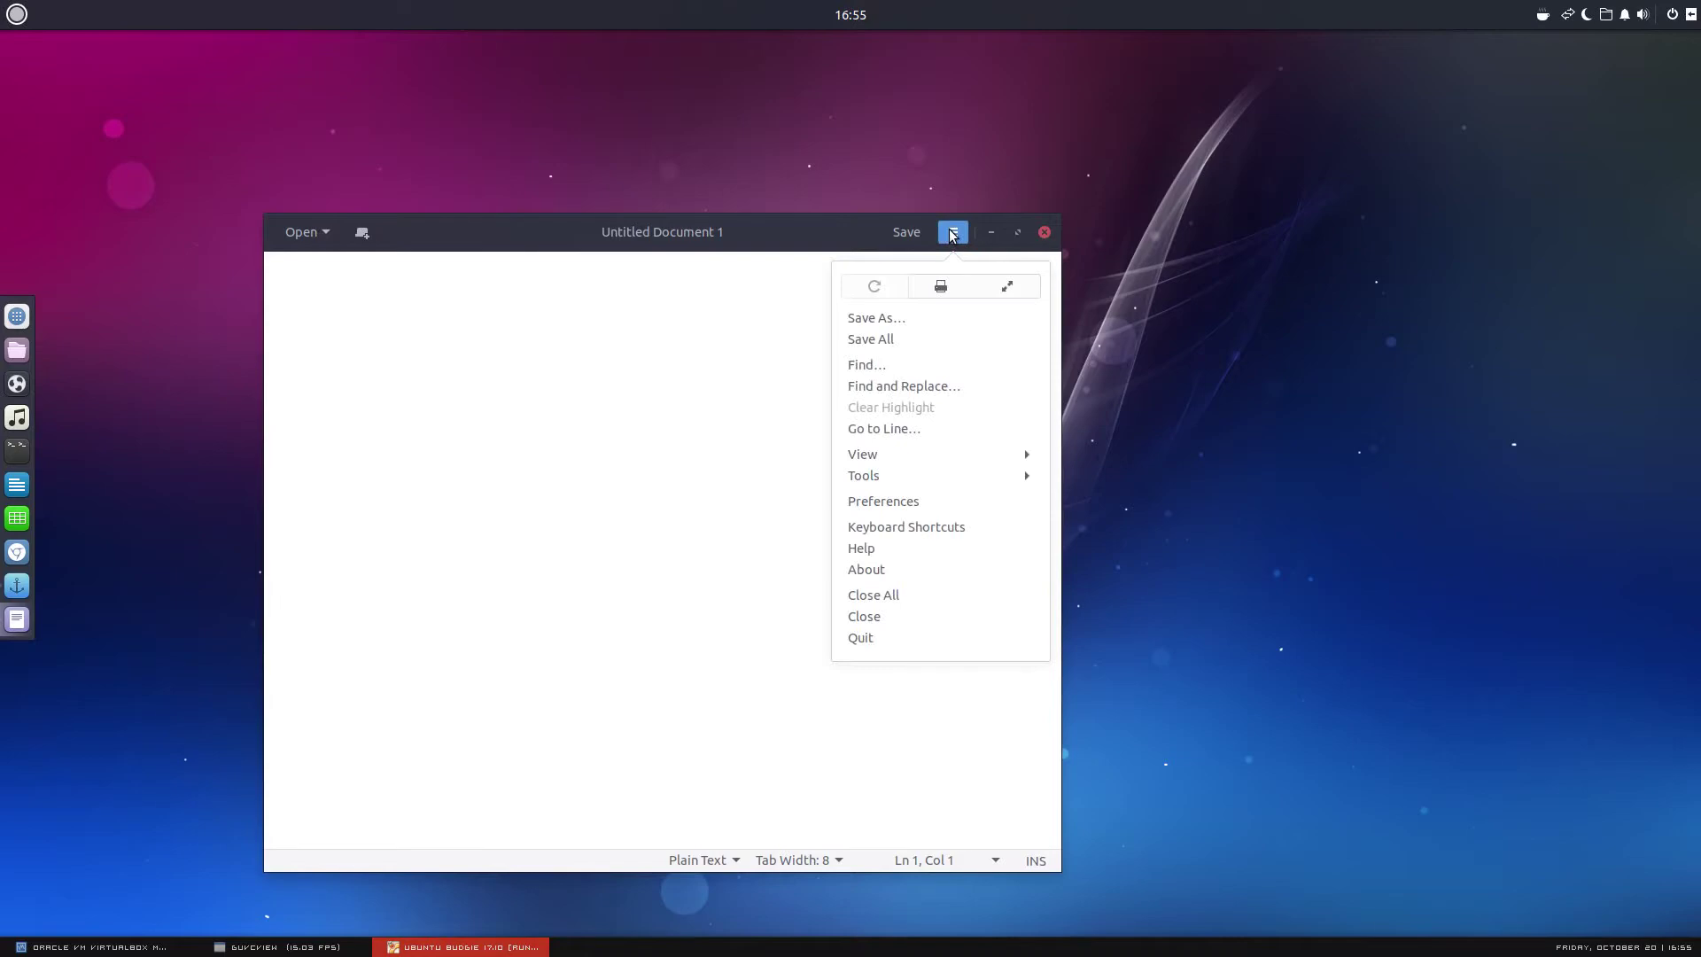
left_click(961, 570)
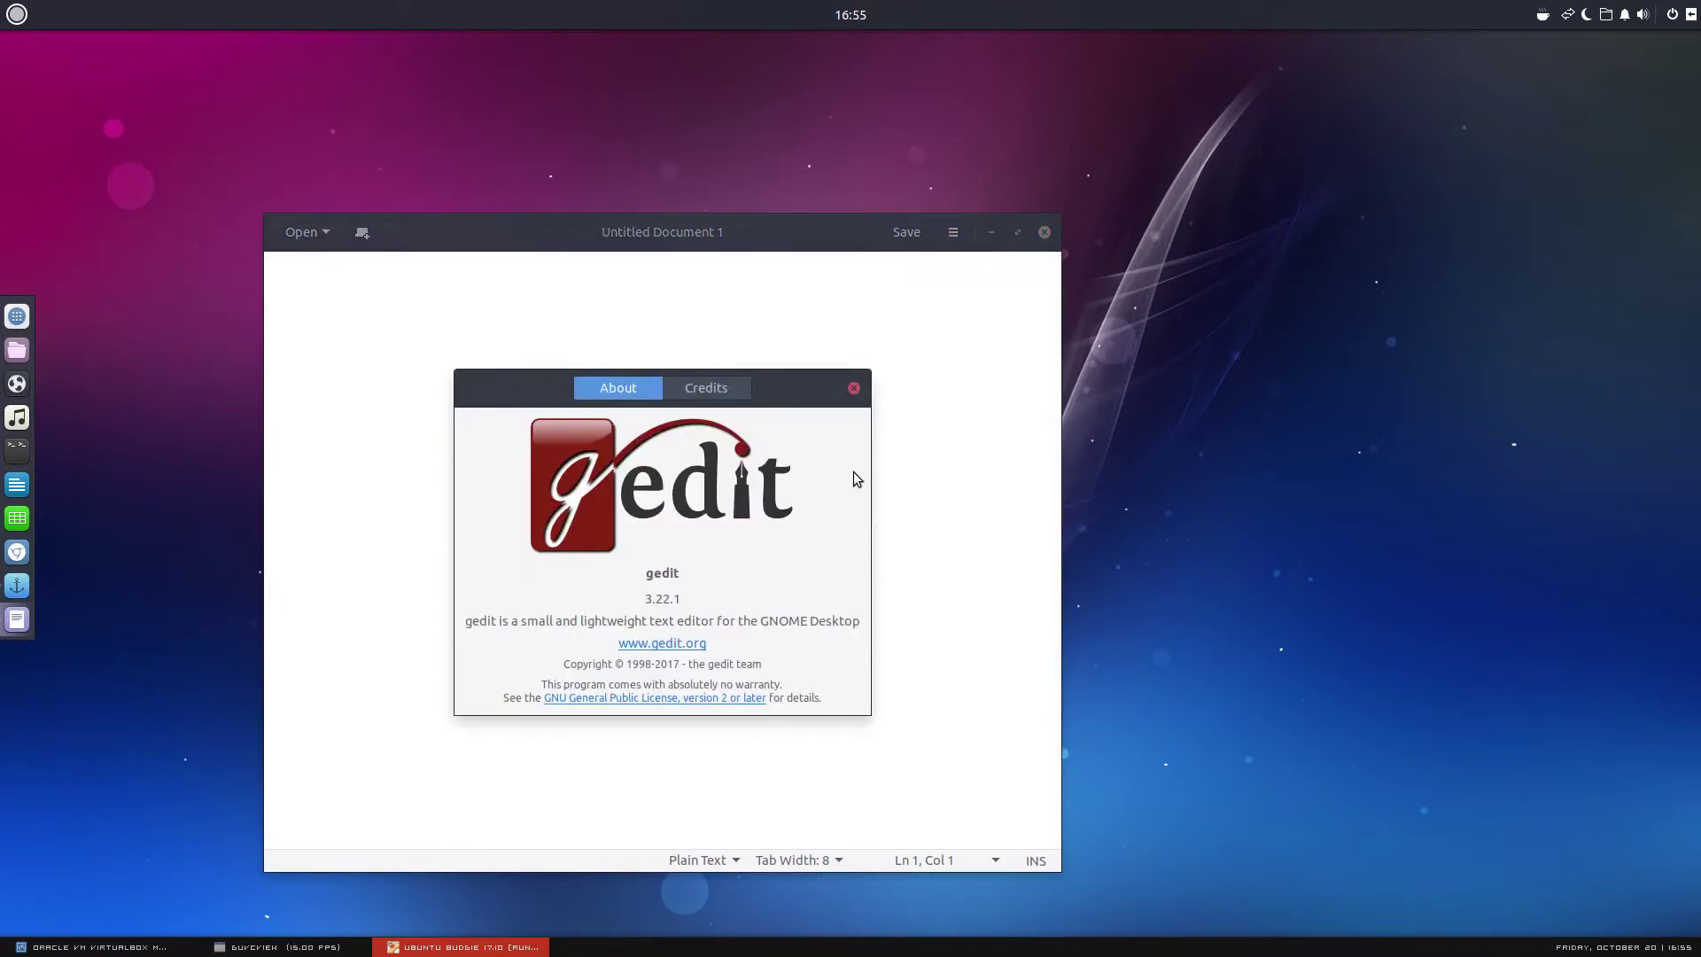
left_click(854, 388)
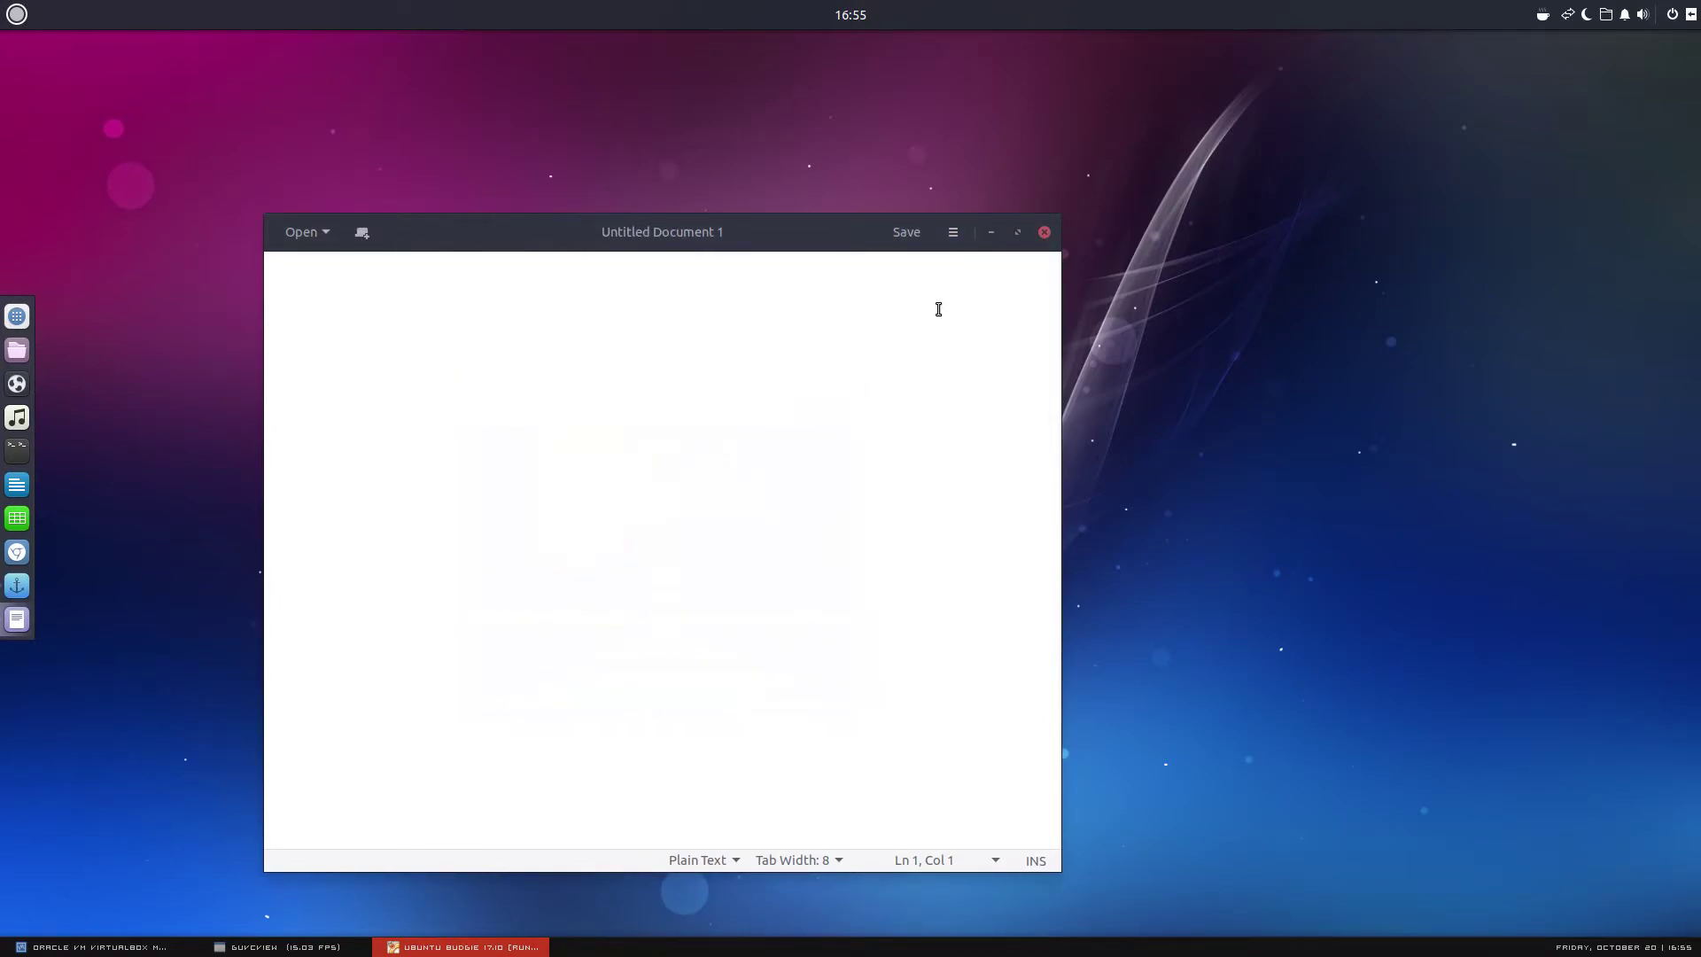
left_click(1044, 232)
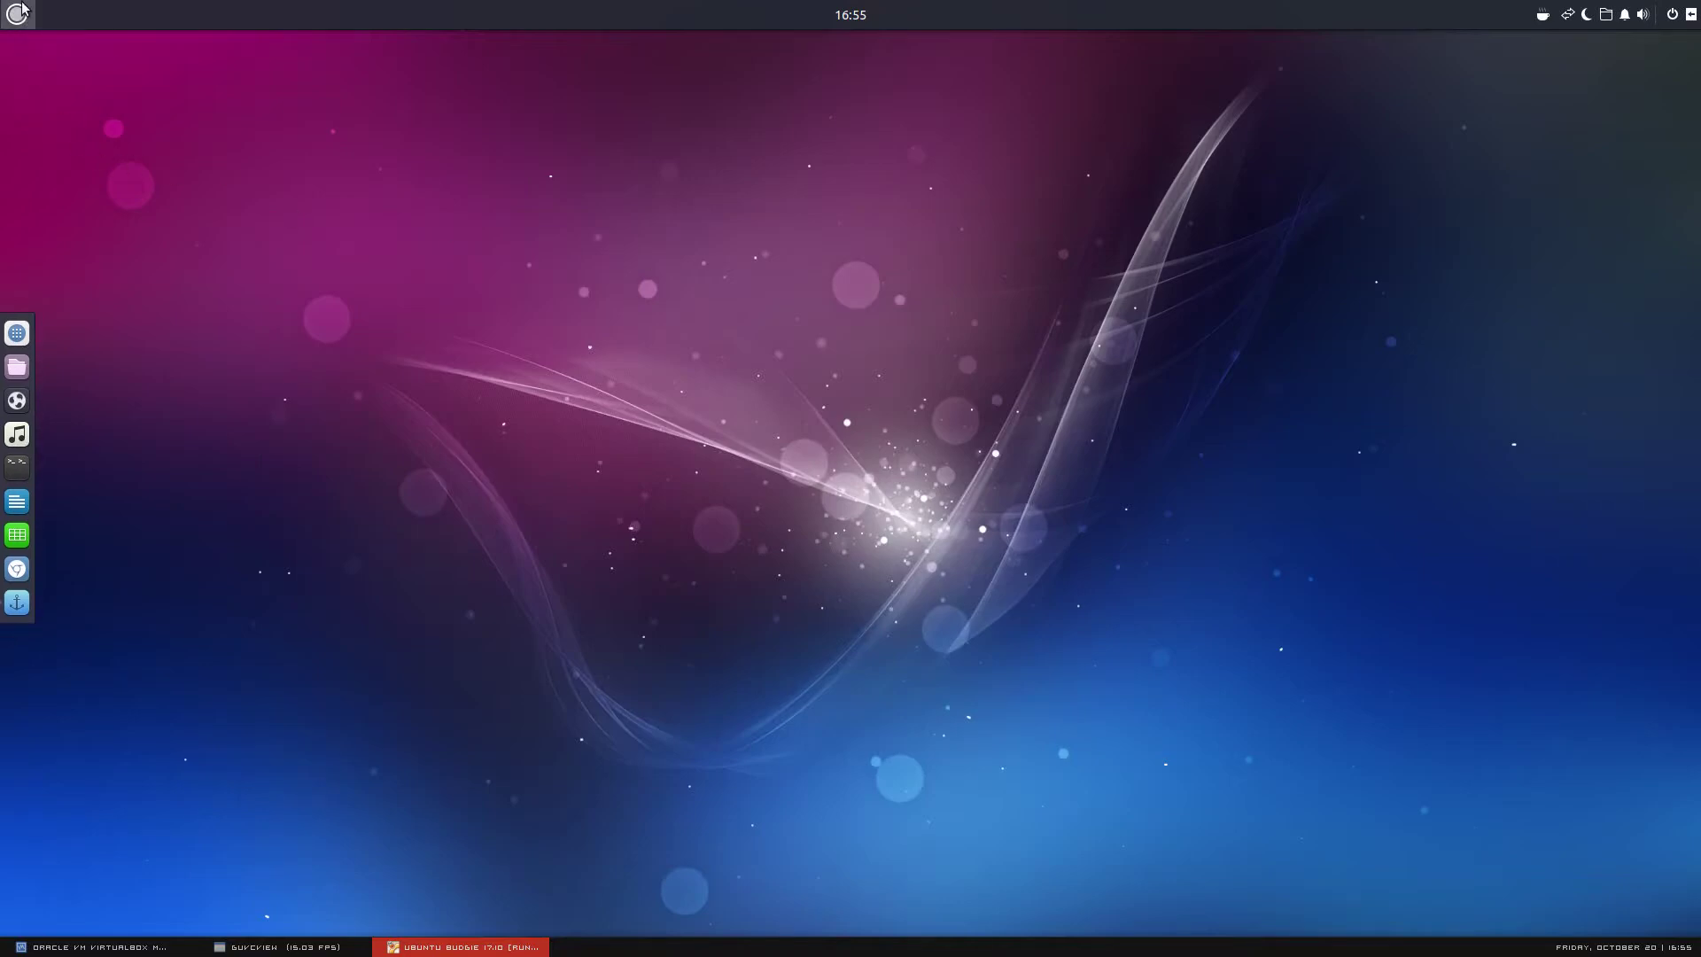
left_click(17, 14)
left_click(89, 131)
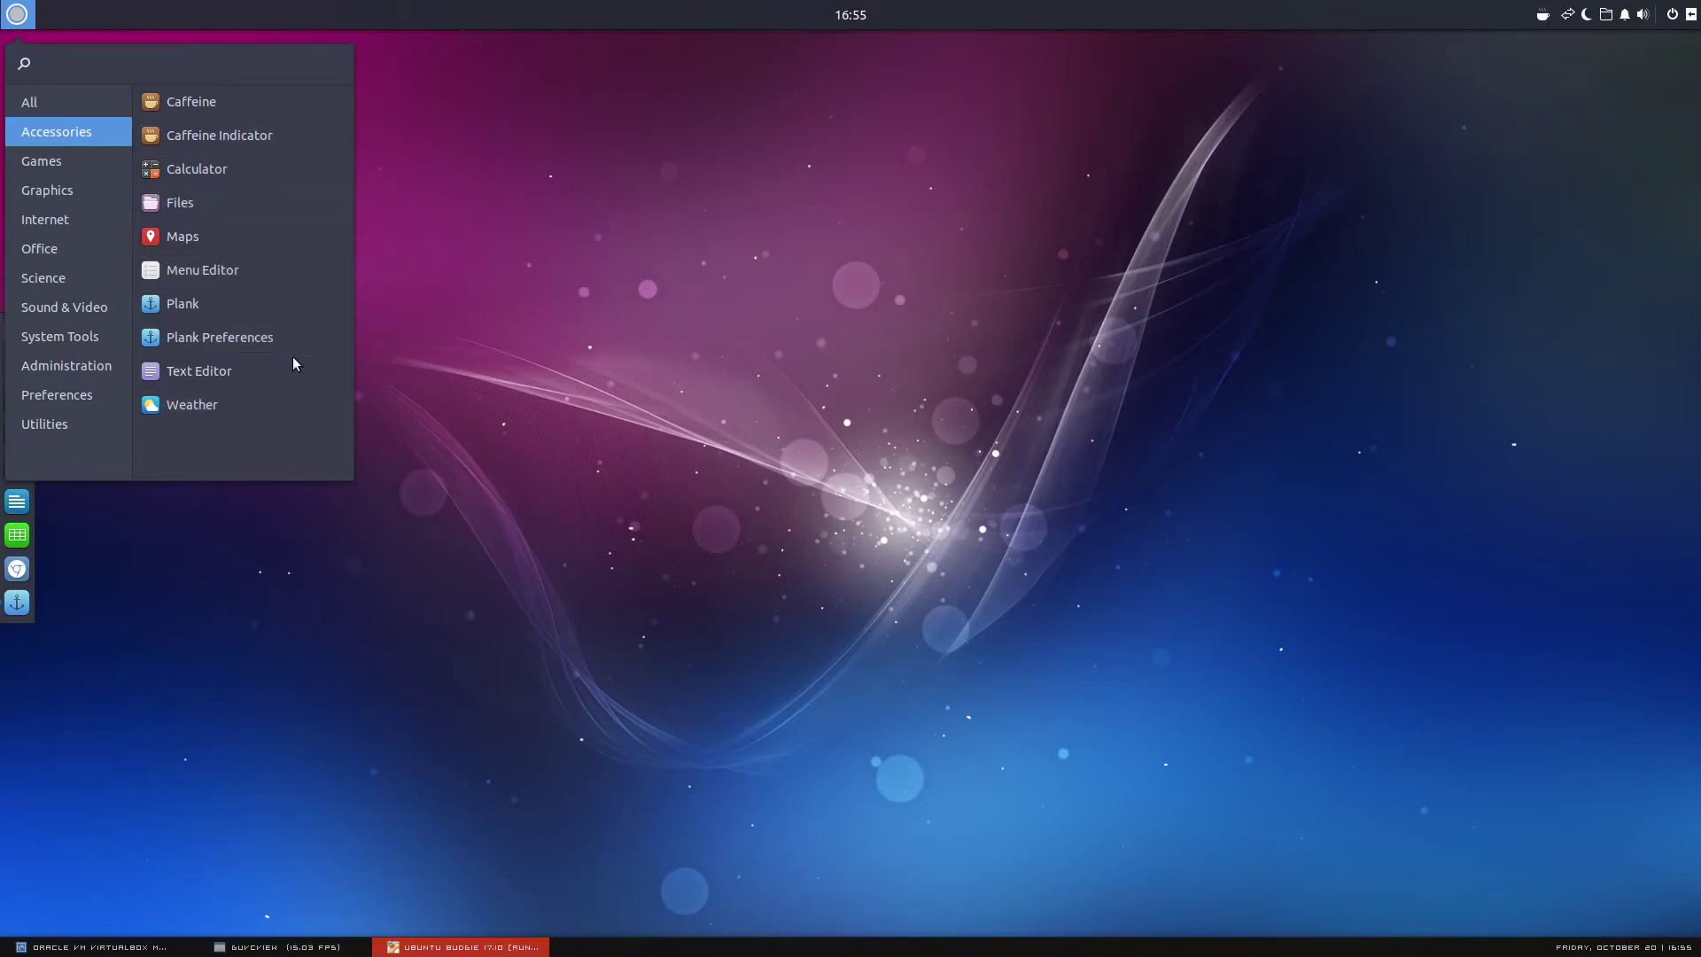
left_click(252, 406)
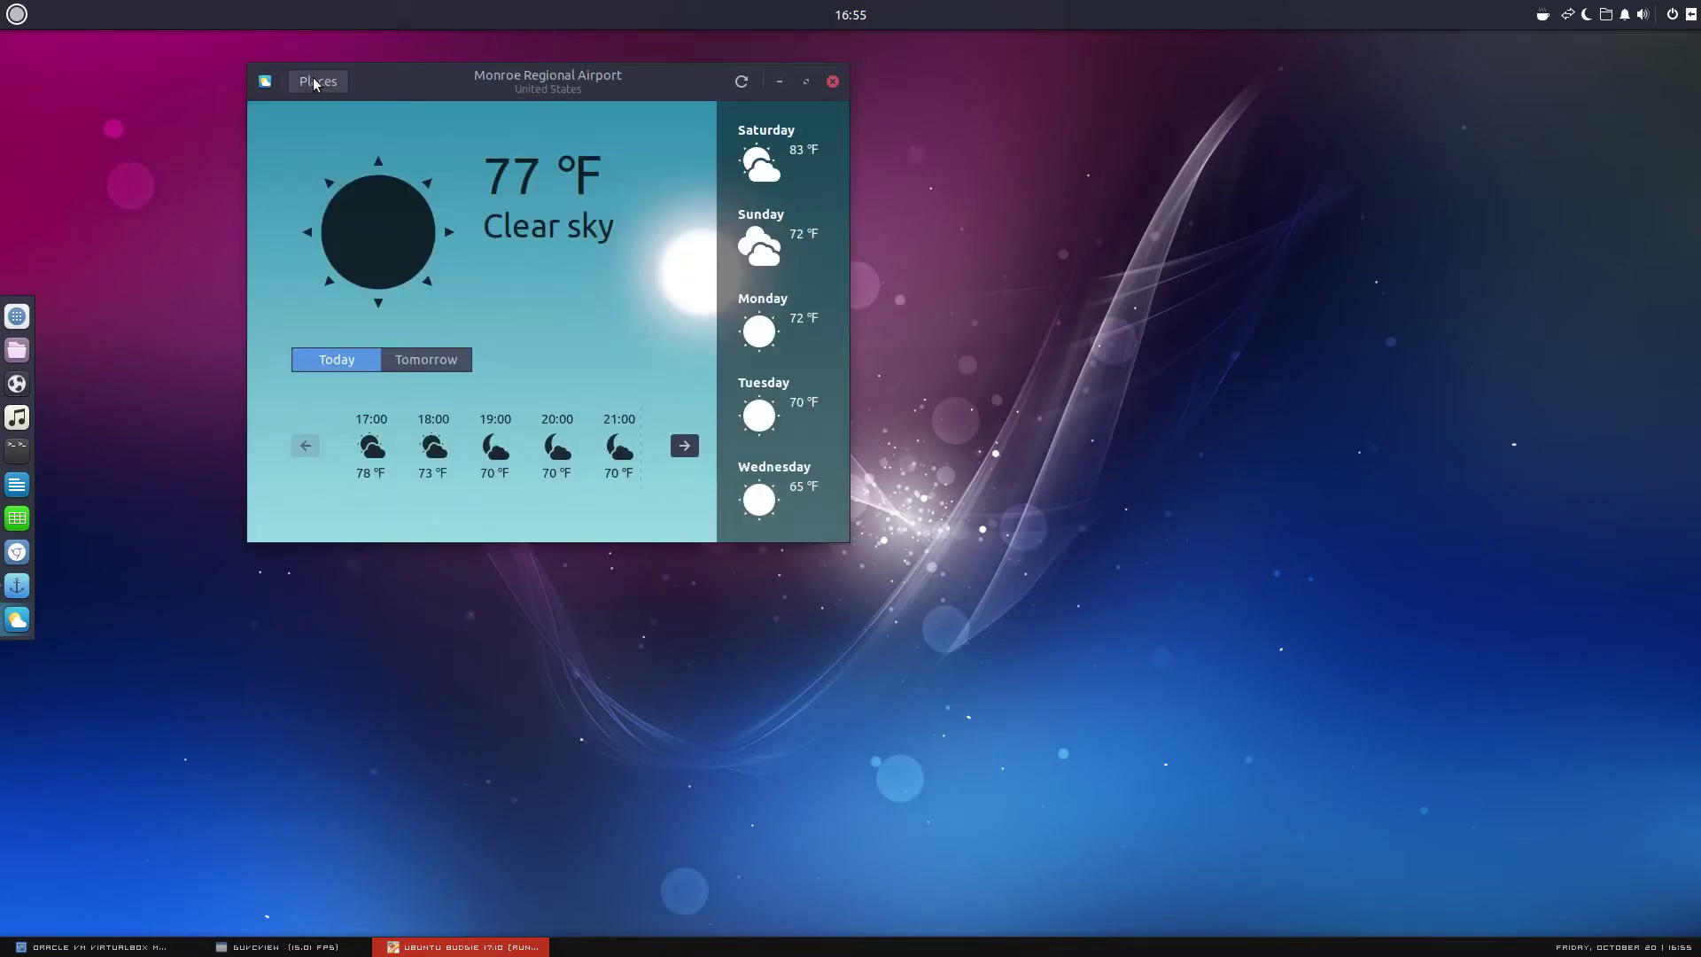
left_click_drag(498, 94, 631, 225)
left_click(941, 214)
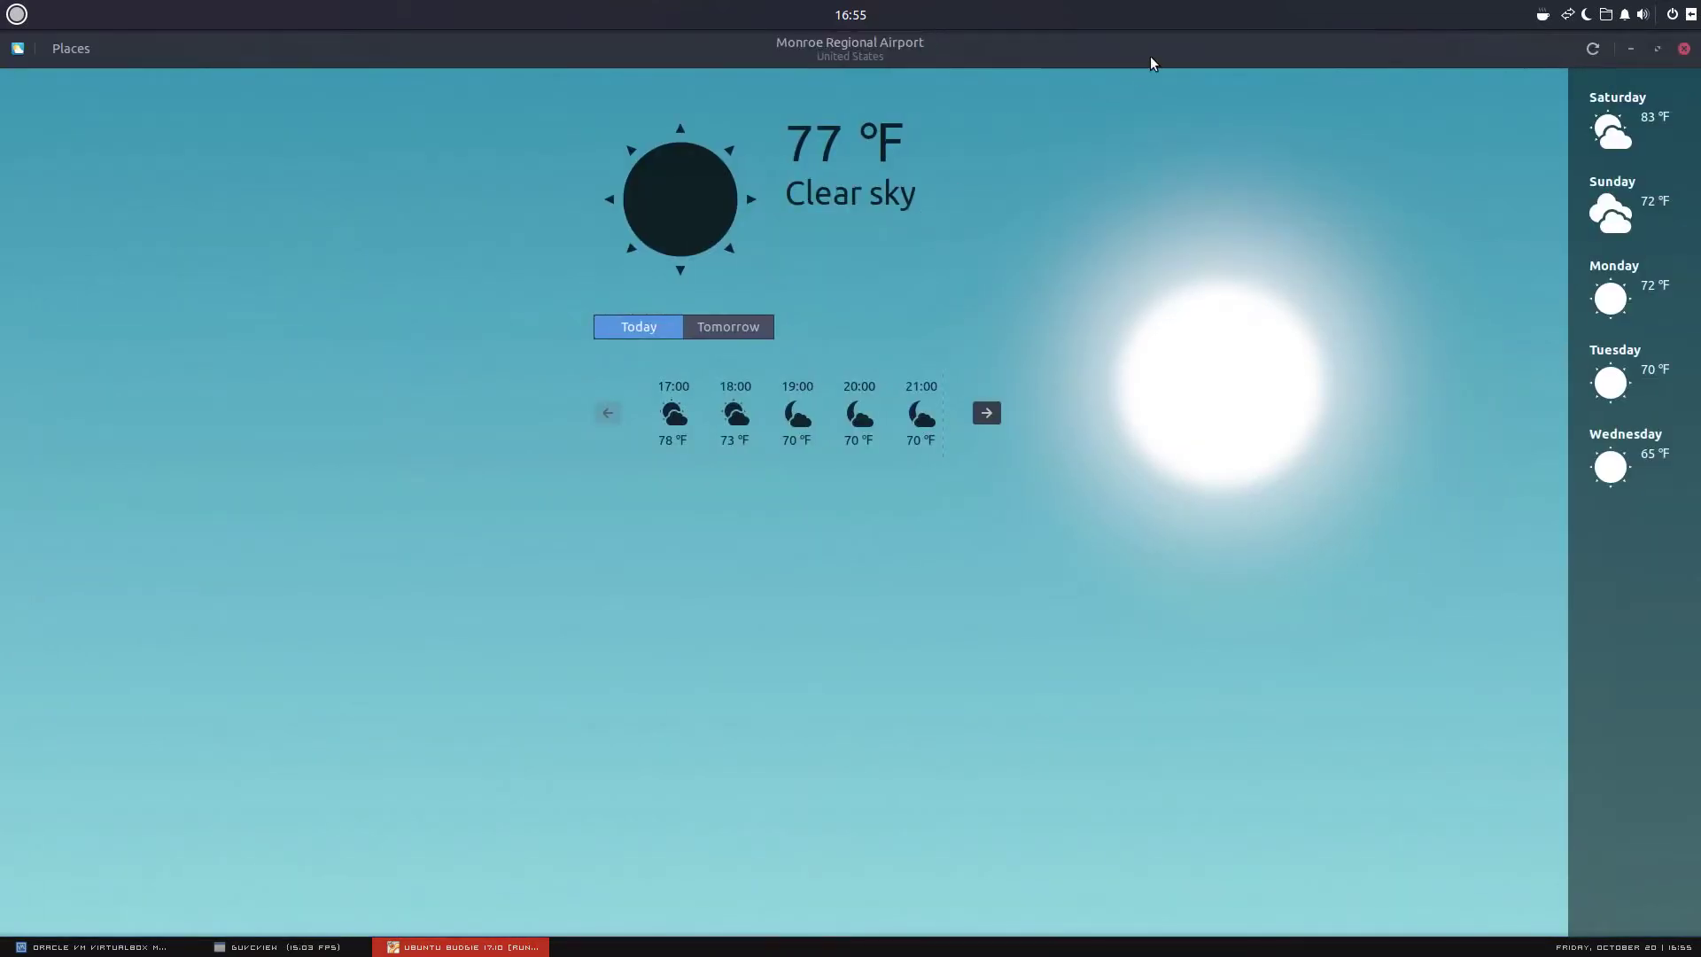
left_click(1682, 52)
Browse the Games and Graphics app lists, then launch and close Simple Scan
left_click(17, 15)
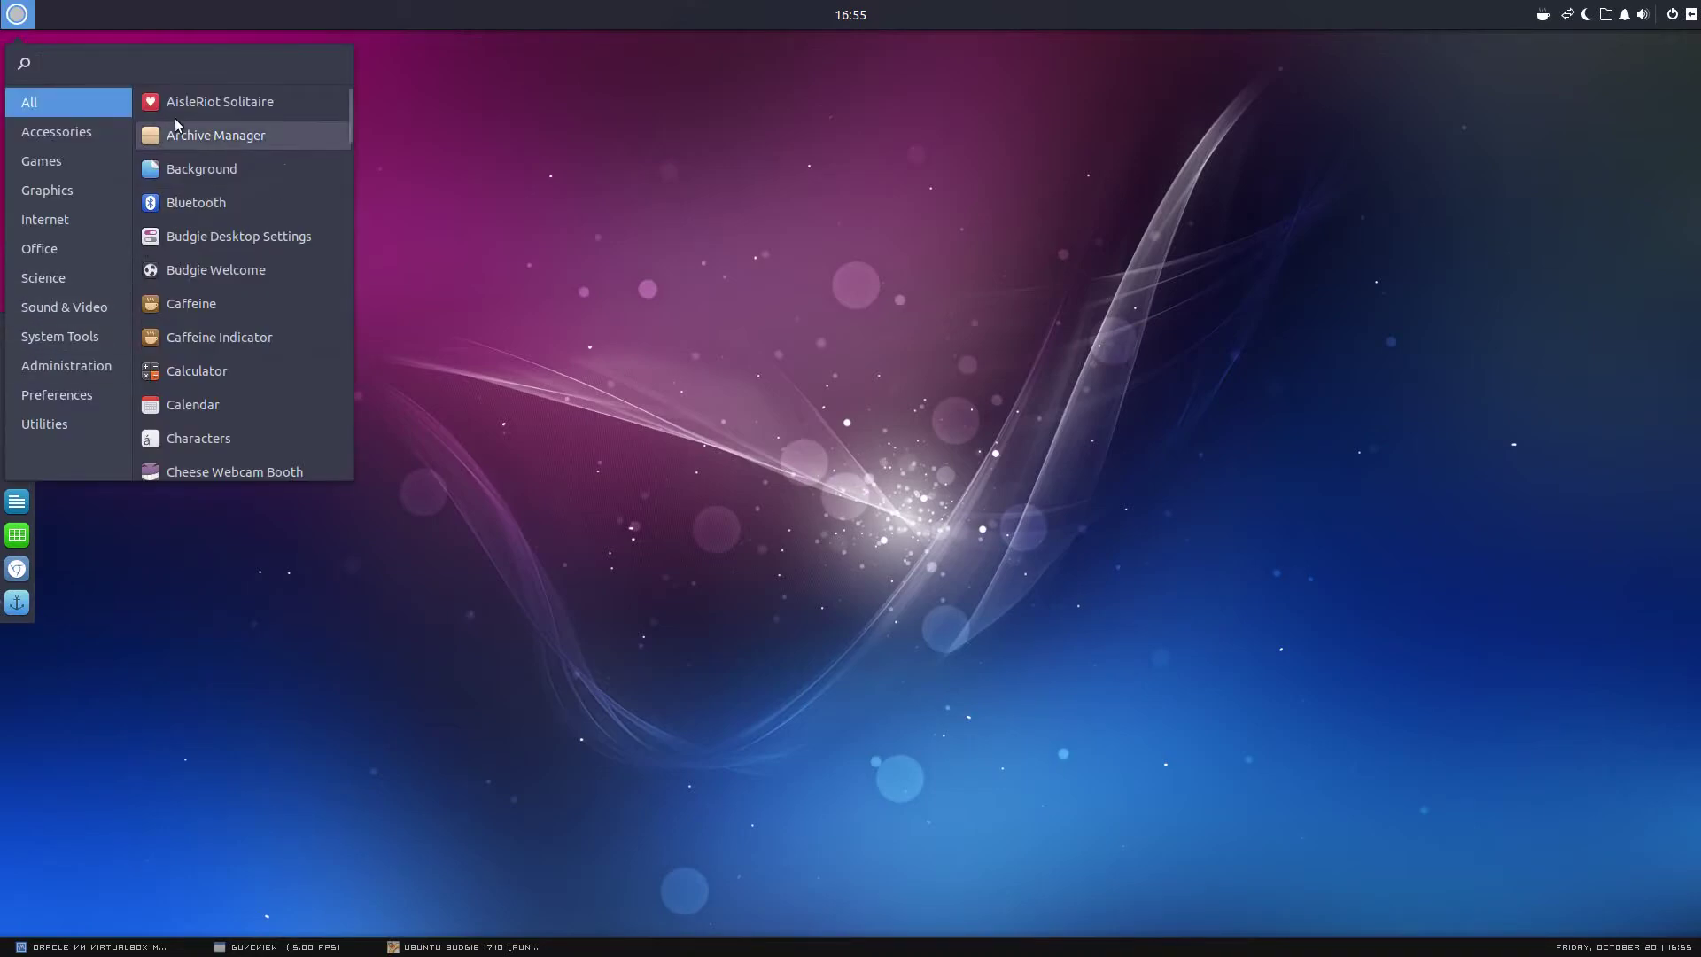
left_click(42, 160)
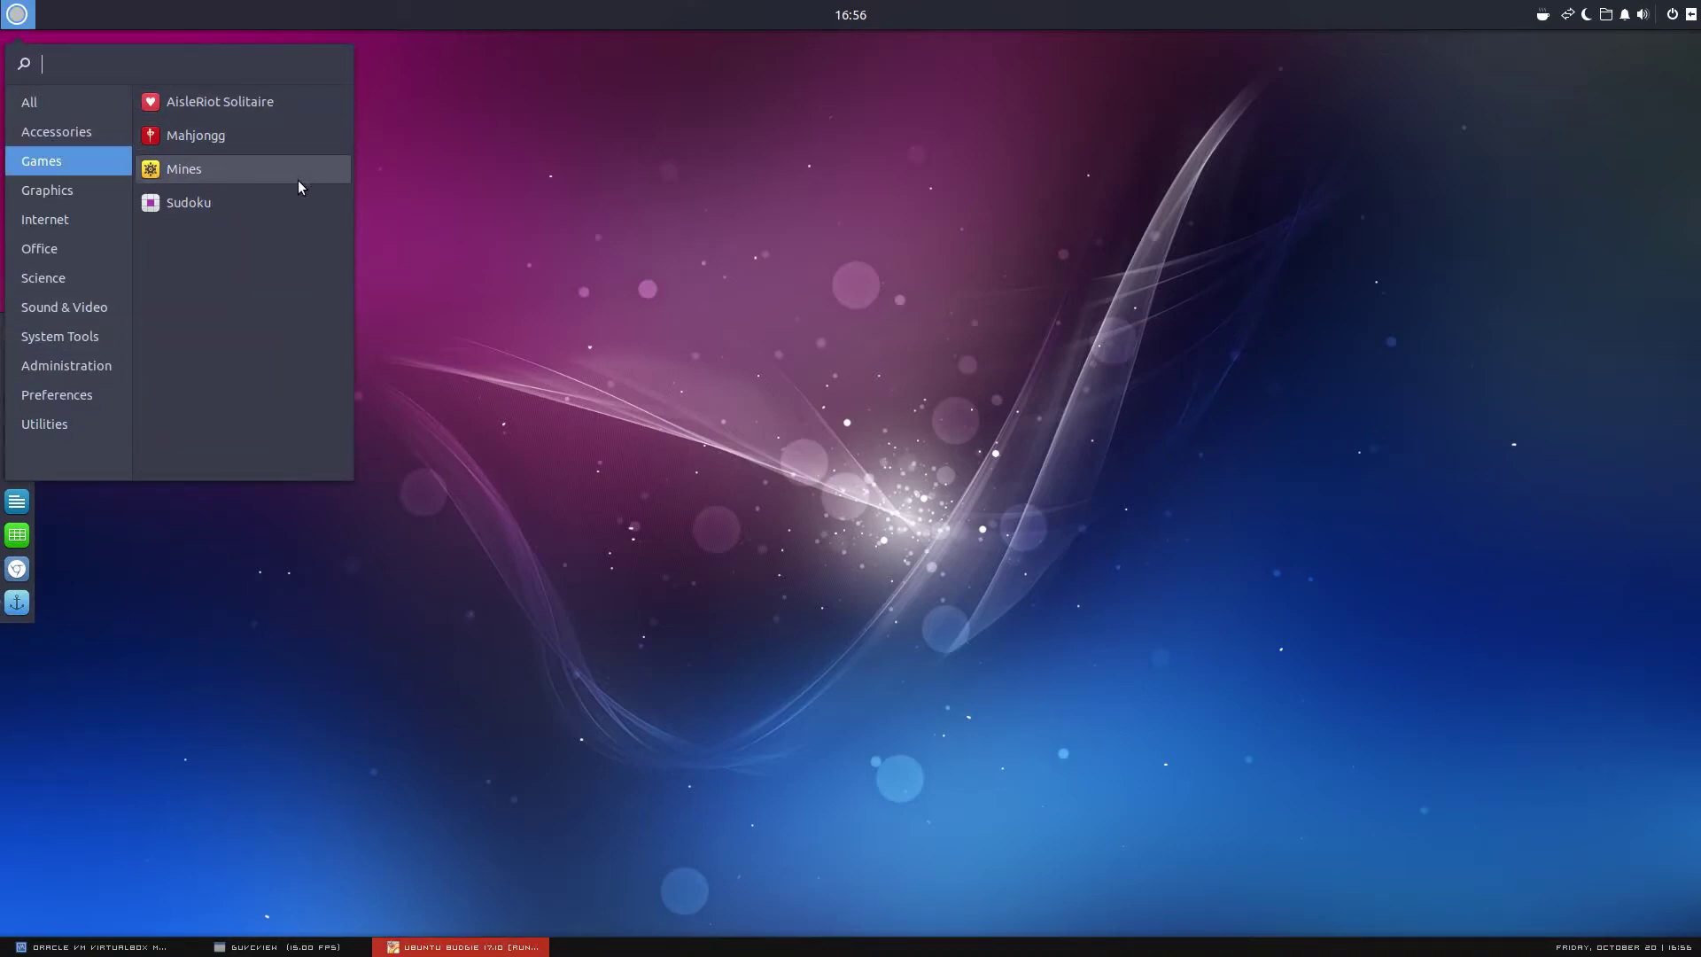
left_click(63, 192)
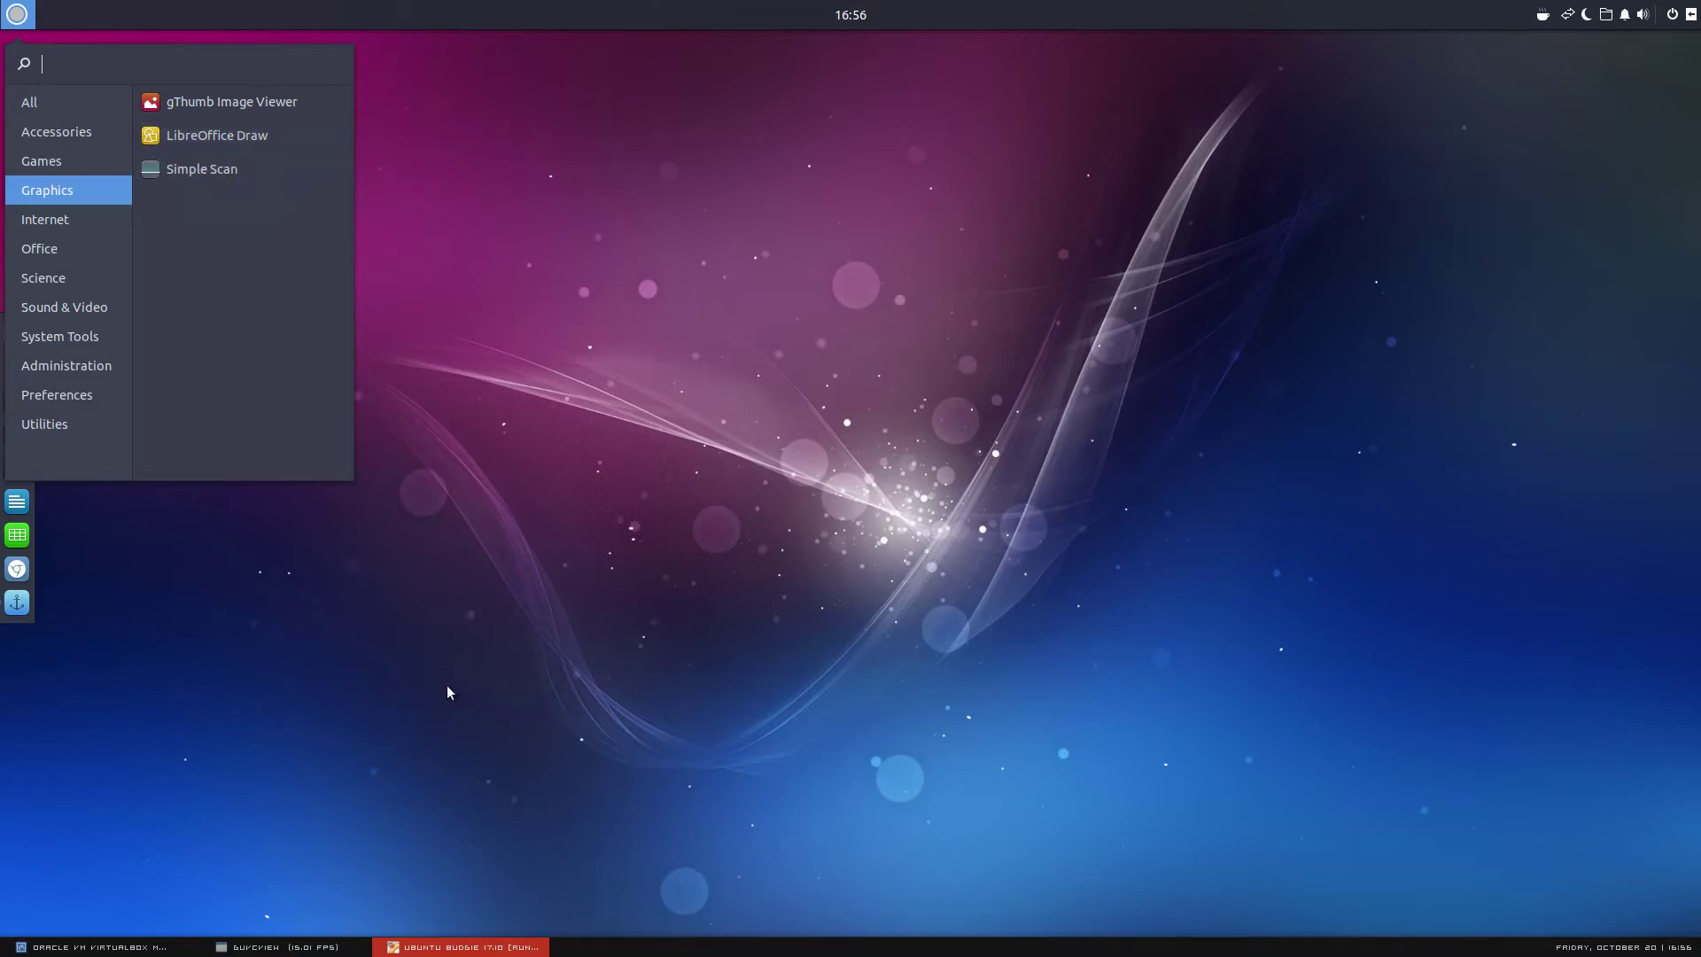
left_click(222, 176)
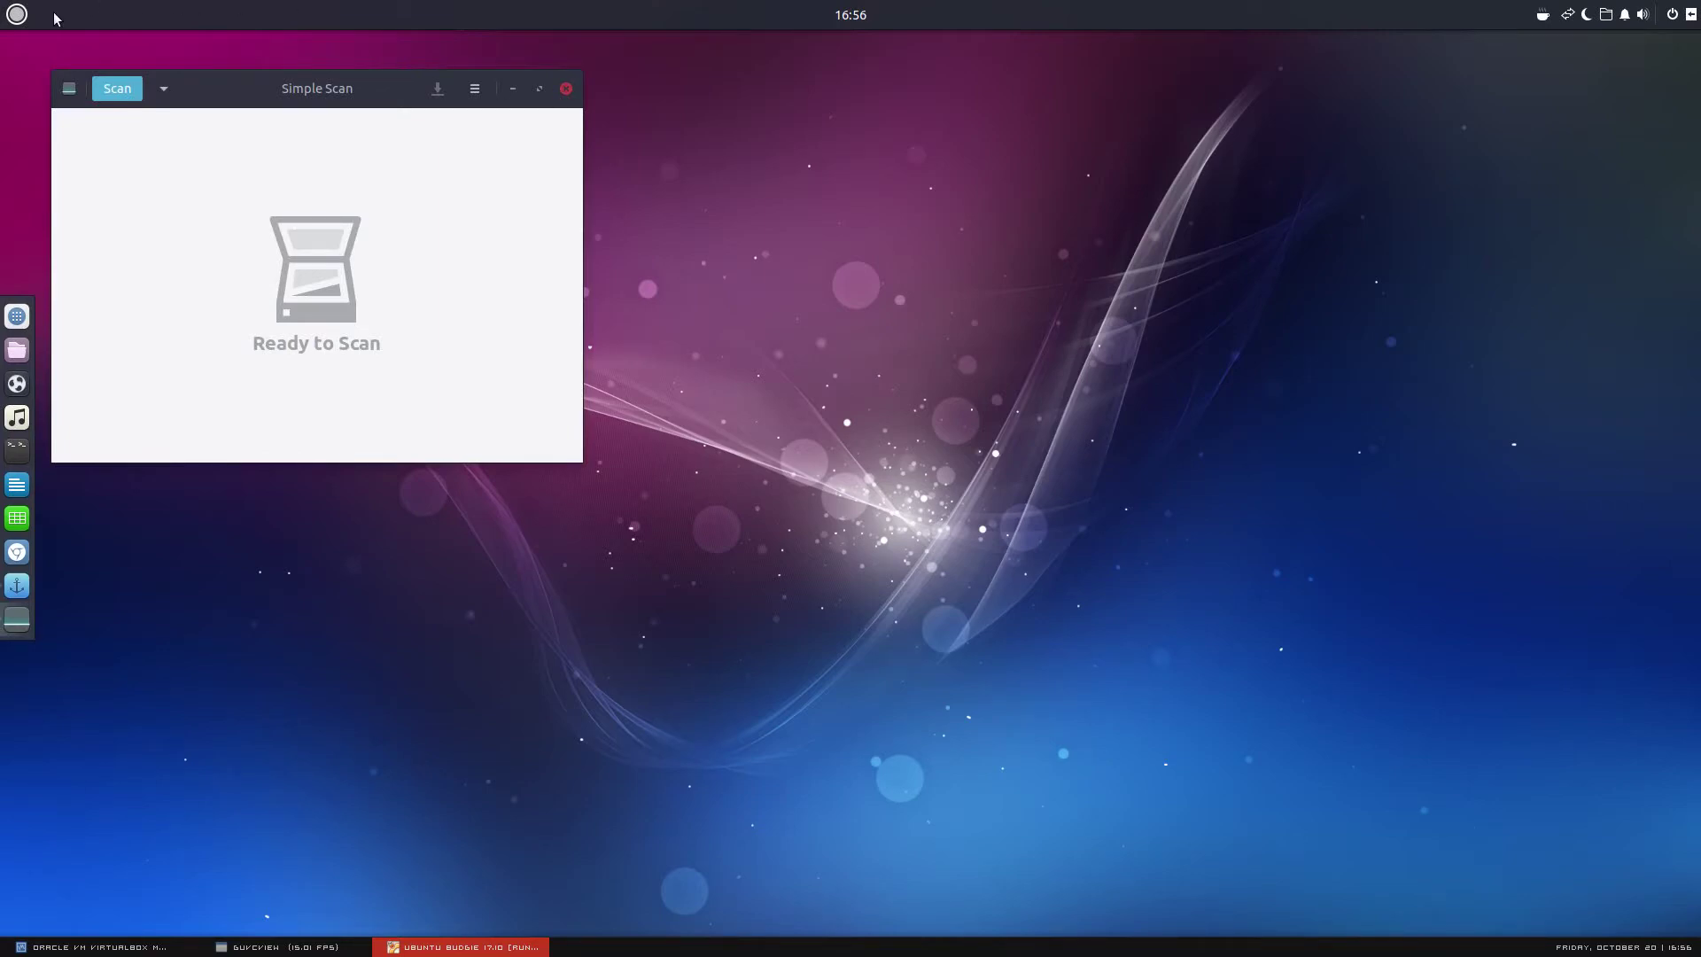
left_click(565, 92)
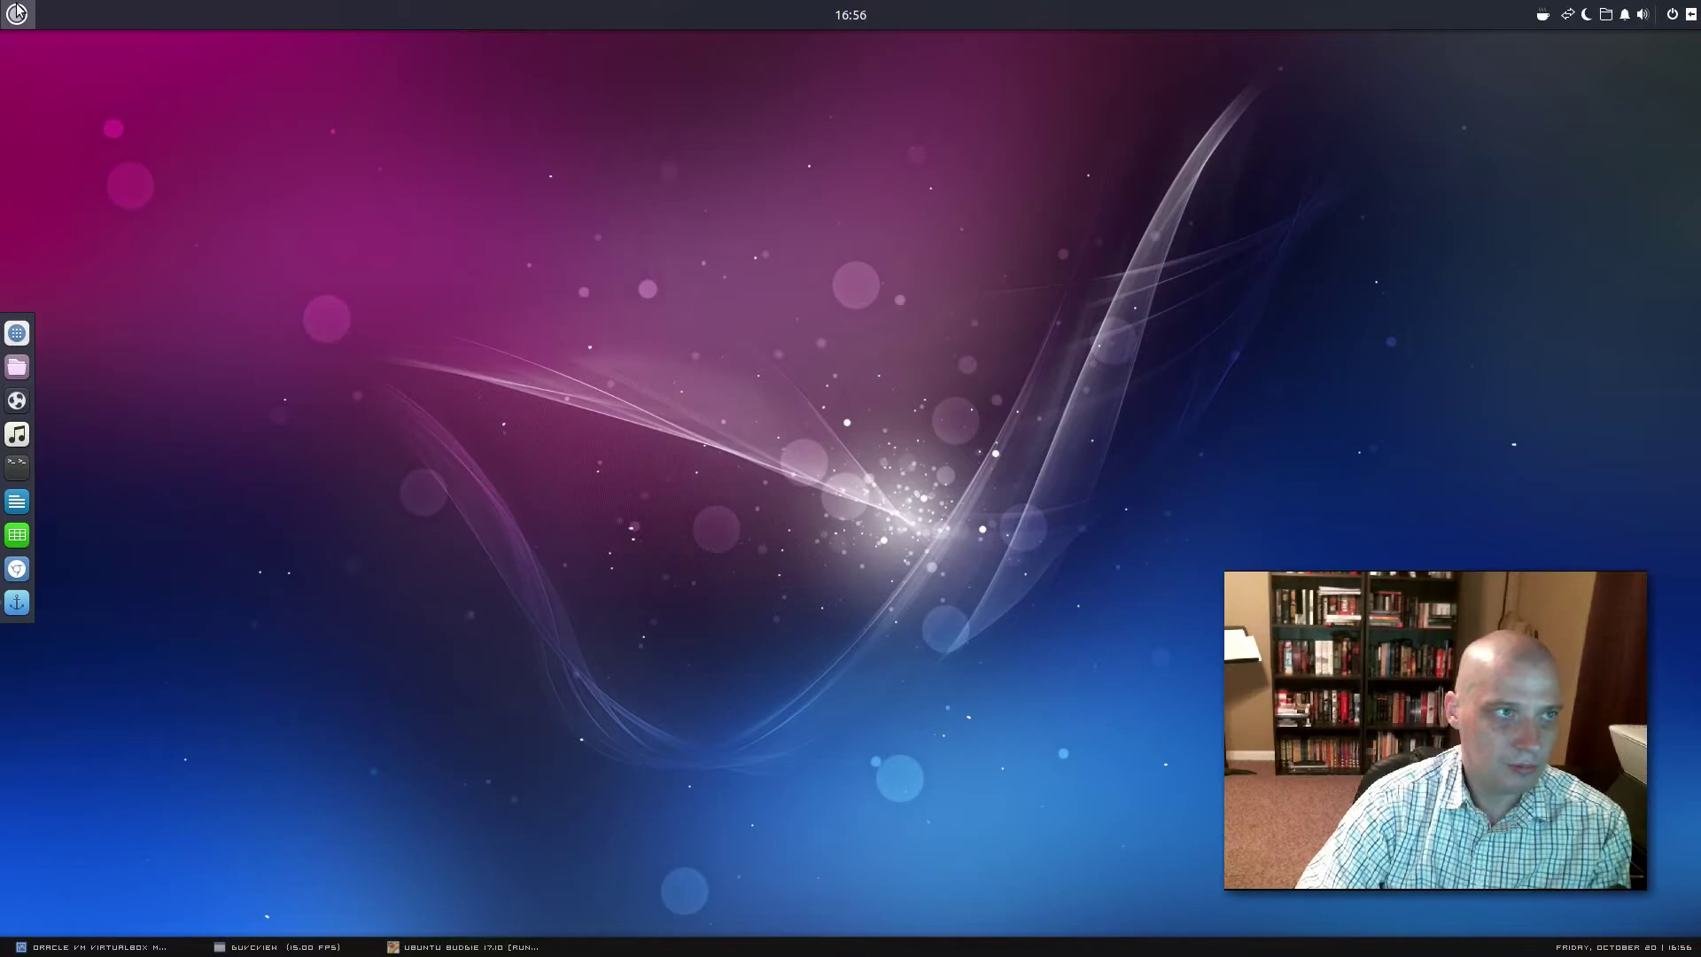
Browse the Internet, Office, Science and Sound & Video categories in the Budgie menu
left_click(17, 14)
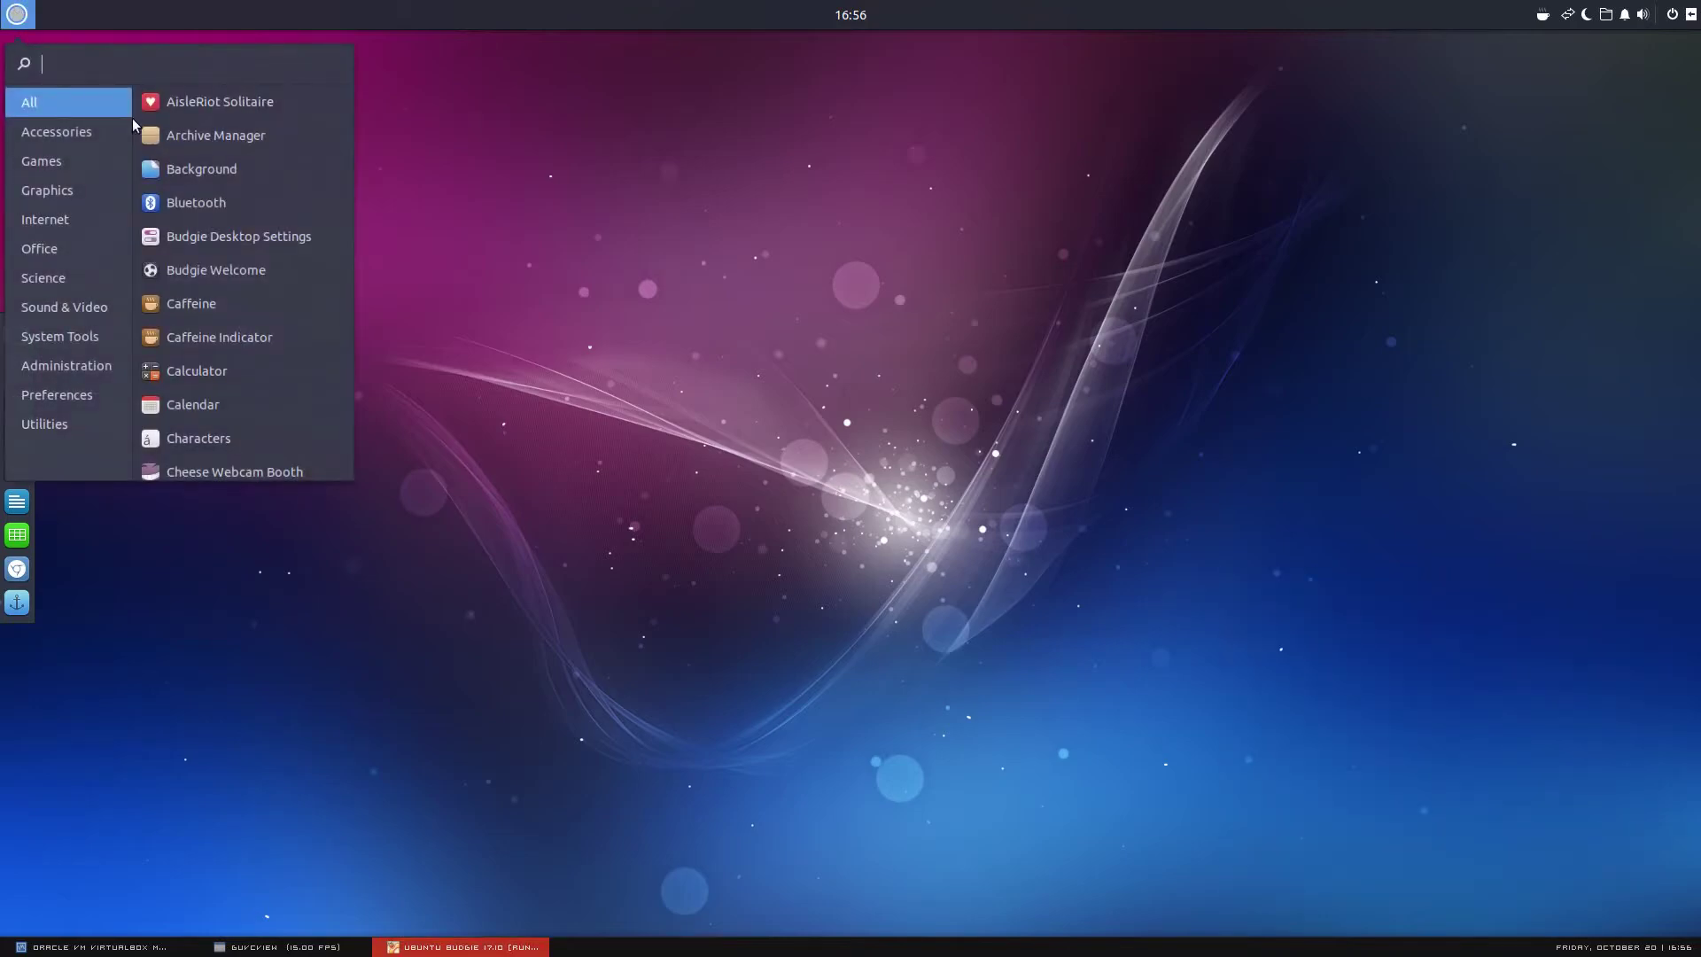
left_click(81, 219)
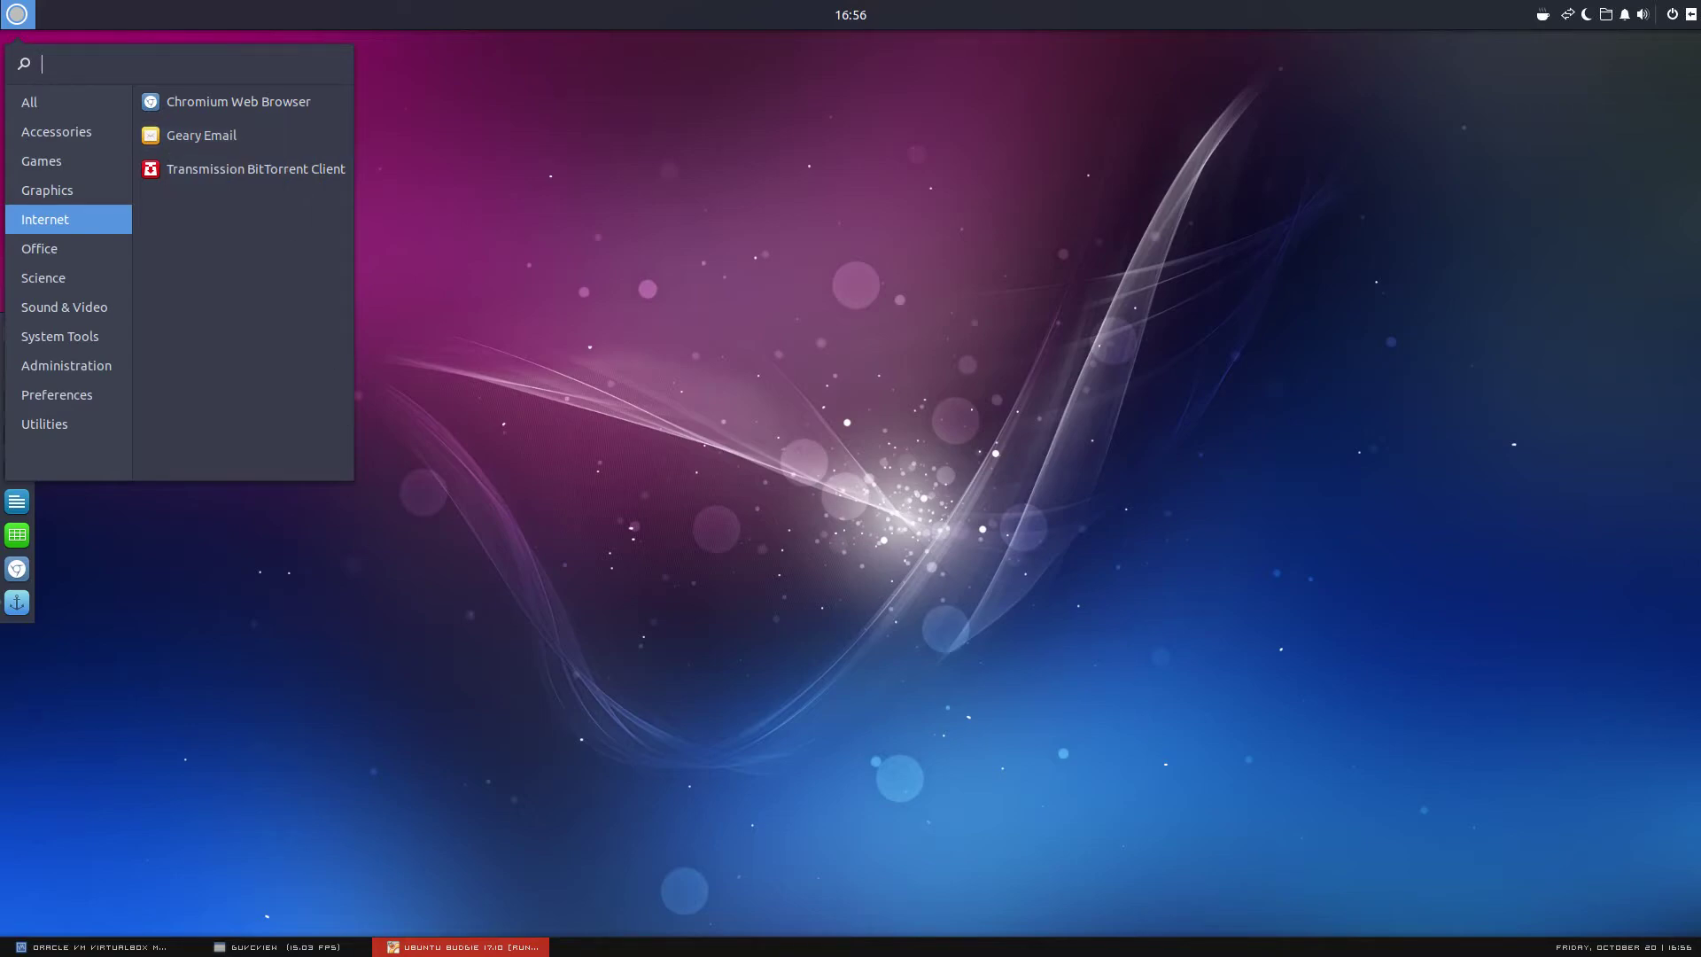
left_click(321, 950)
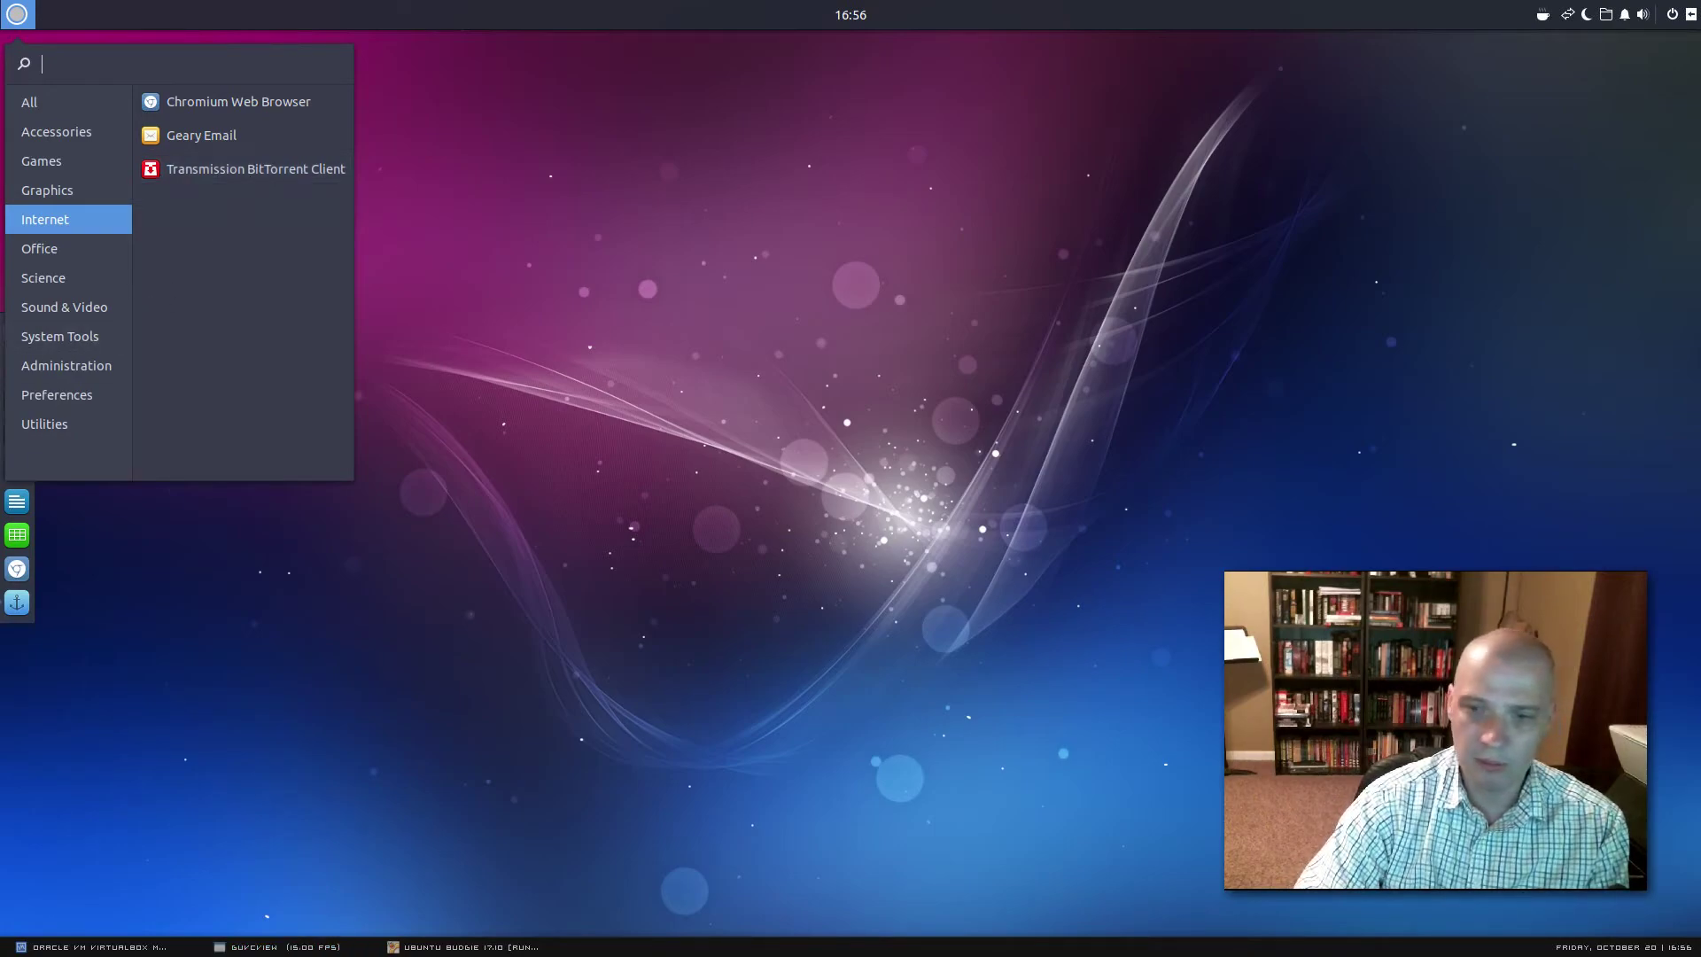
left_click(39, 248)
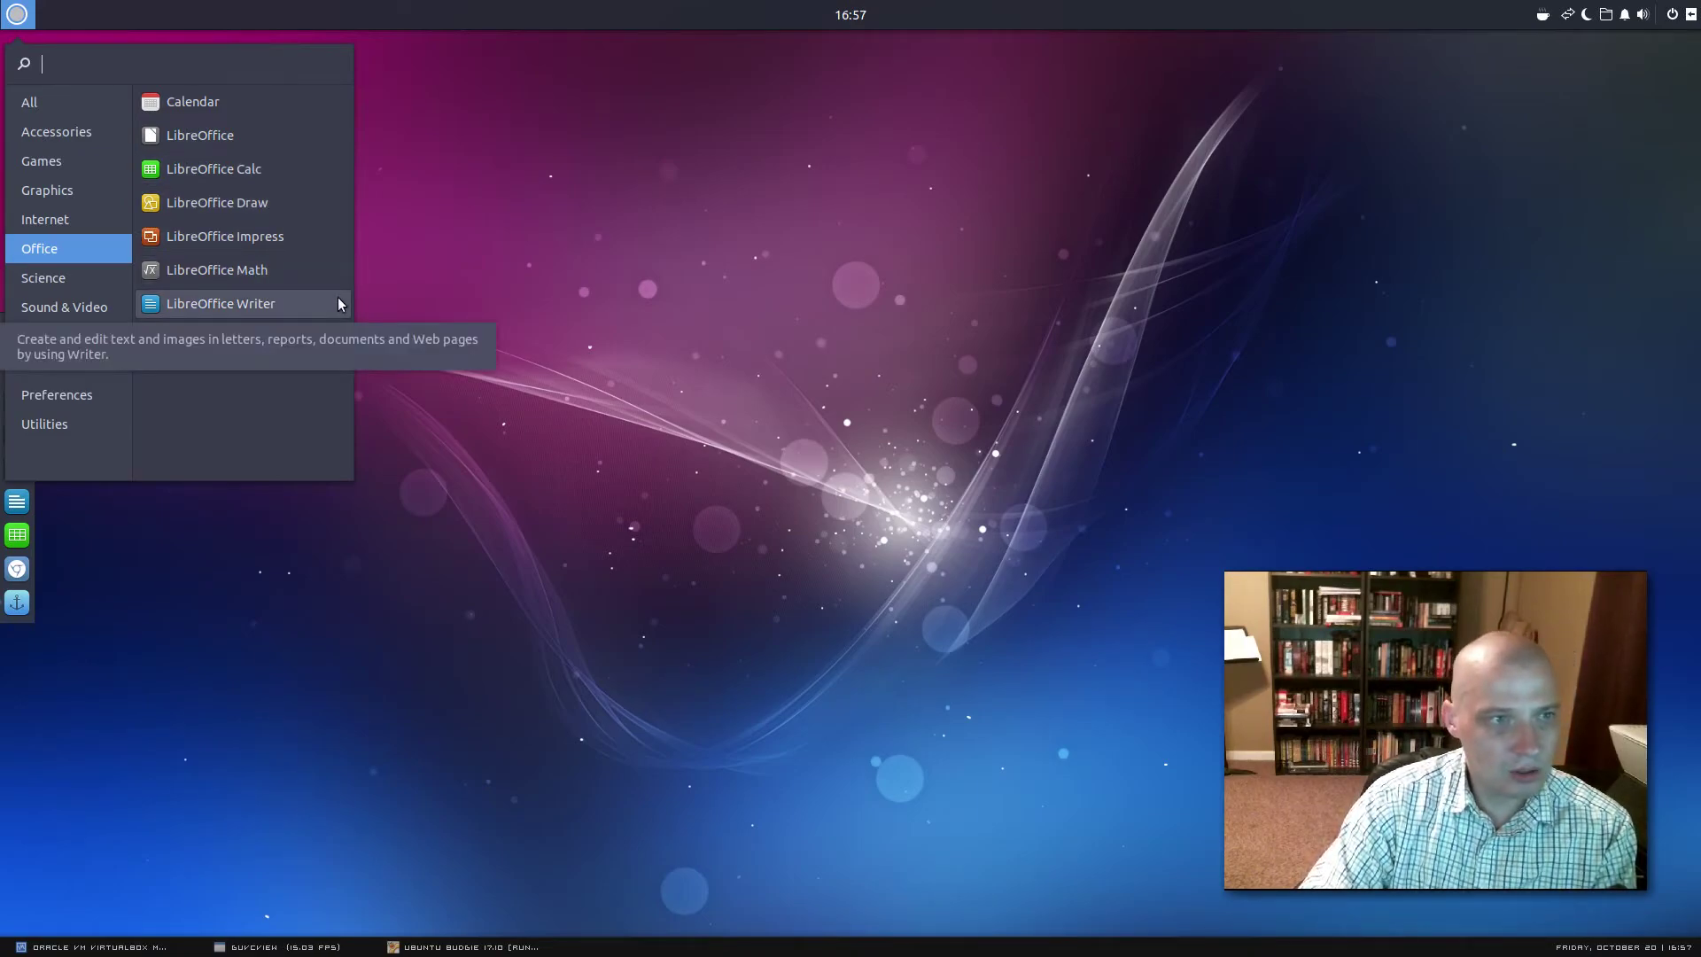
left_click(76, 277)
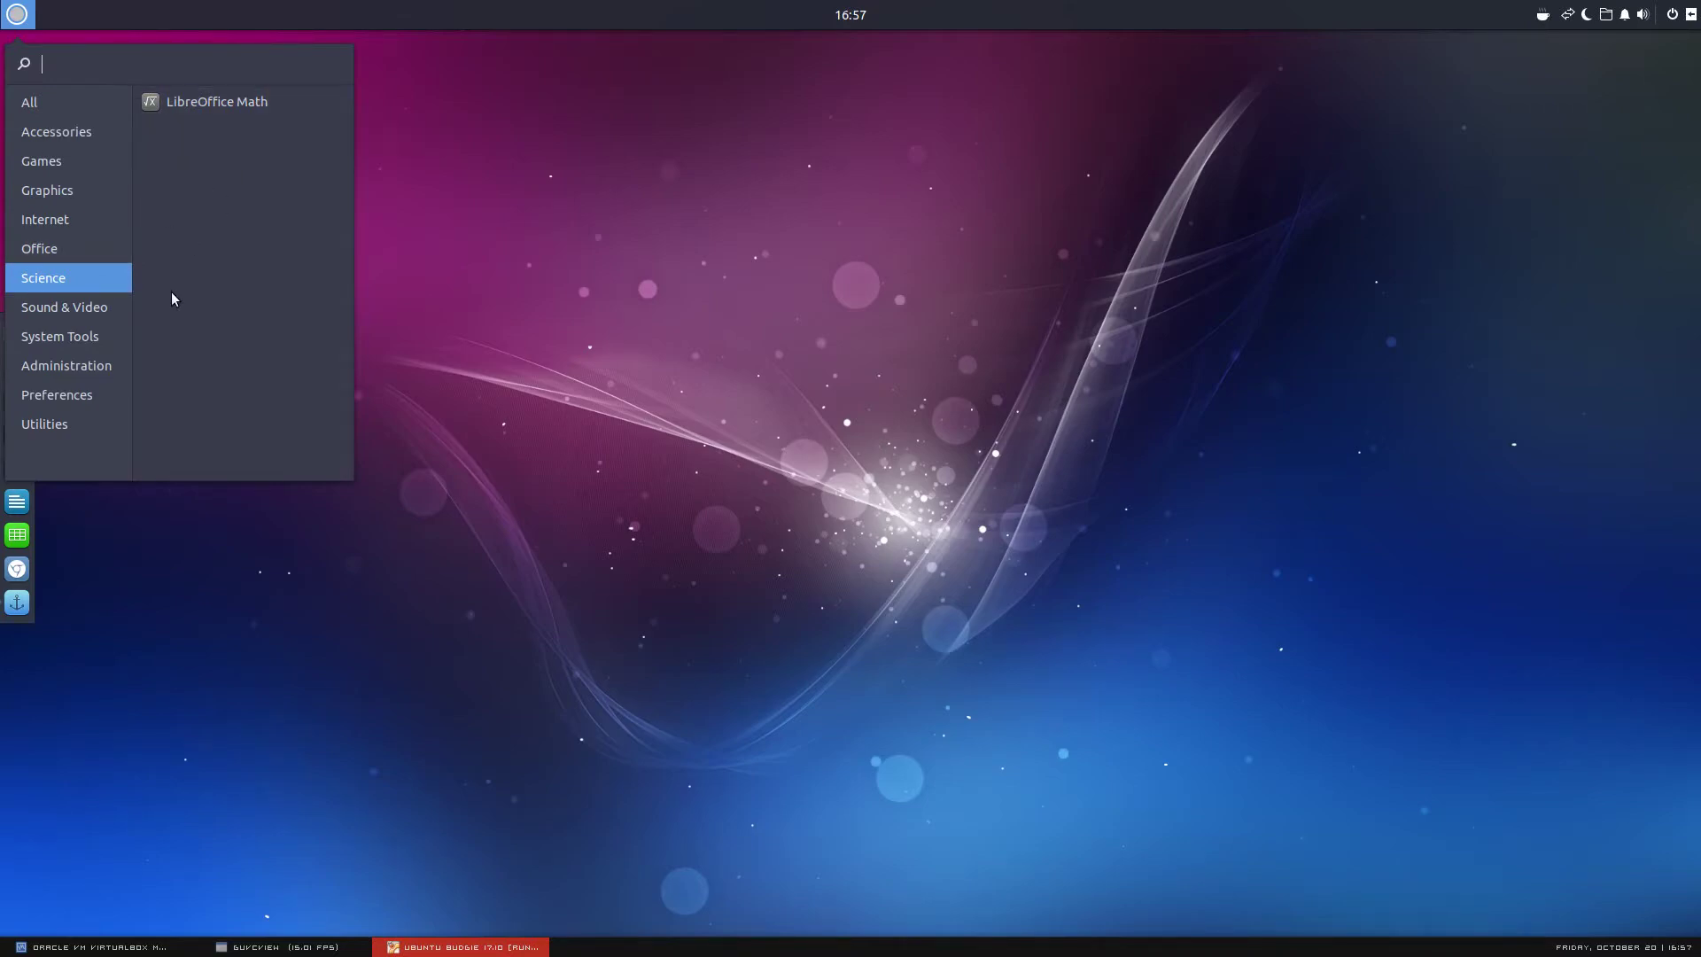
left_click(78, 312)
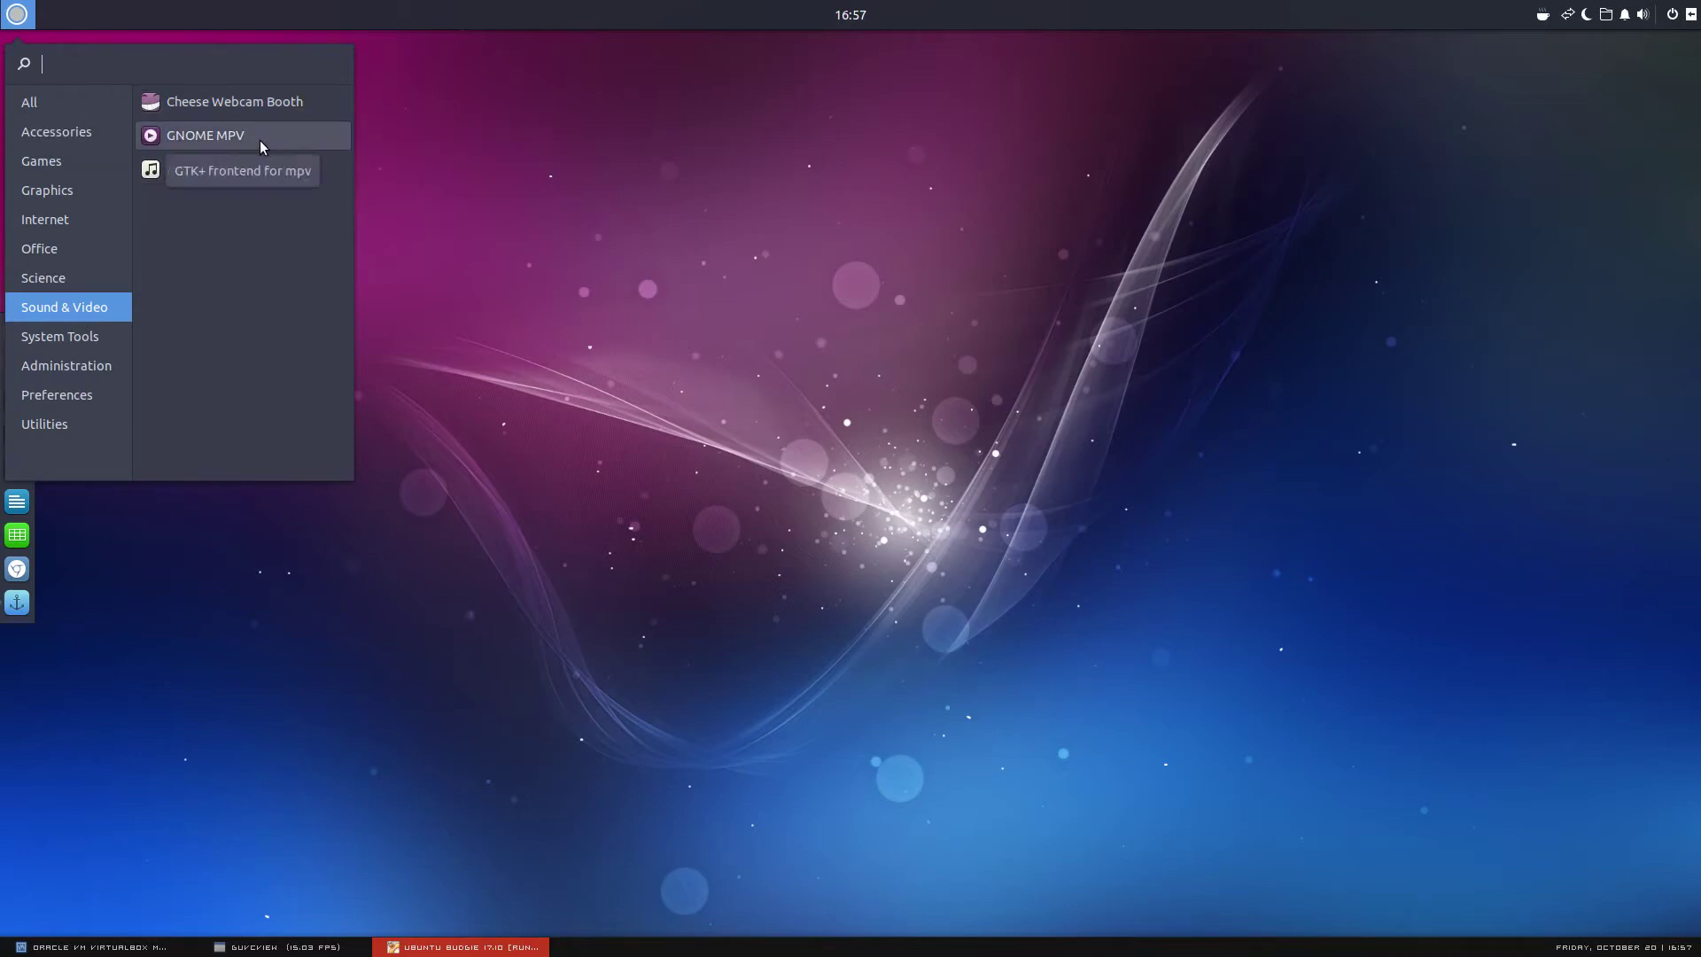
Launch and close GNOME MPV, then return to the Sound & Video app list
left_click(259, 140)
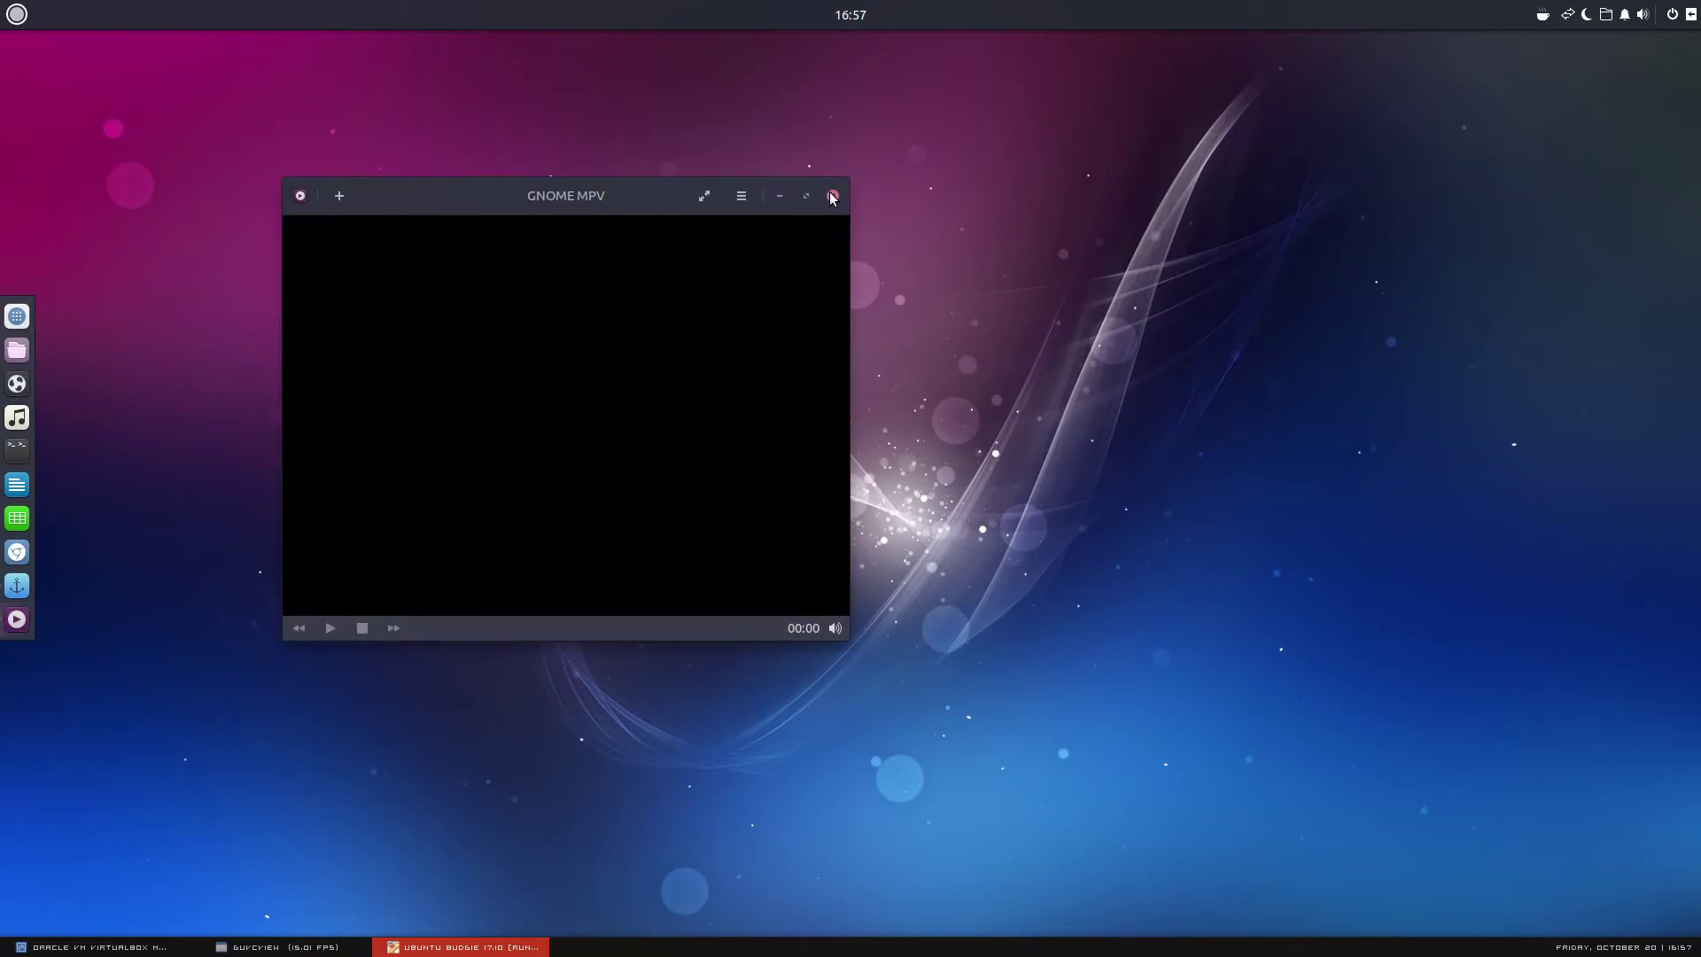
left_click(833, 196)
left_click(17, 15)
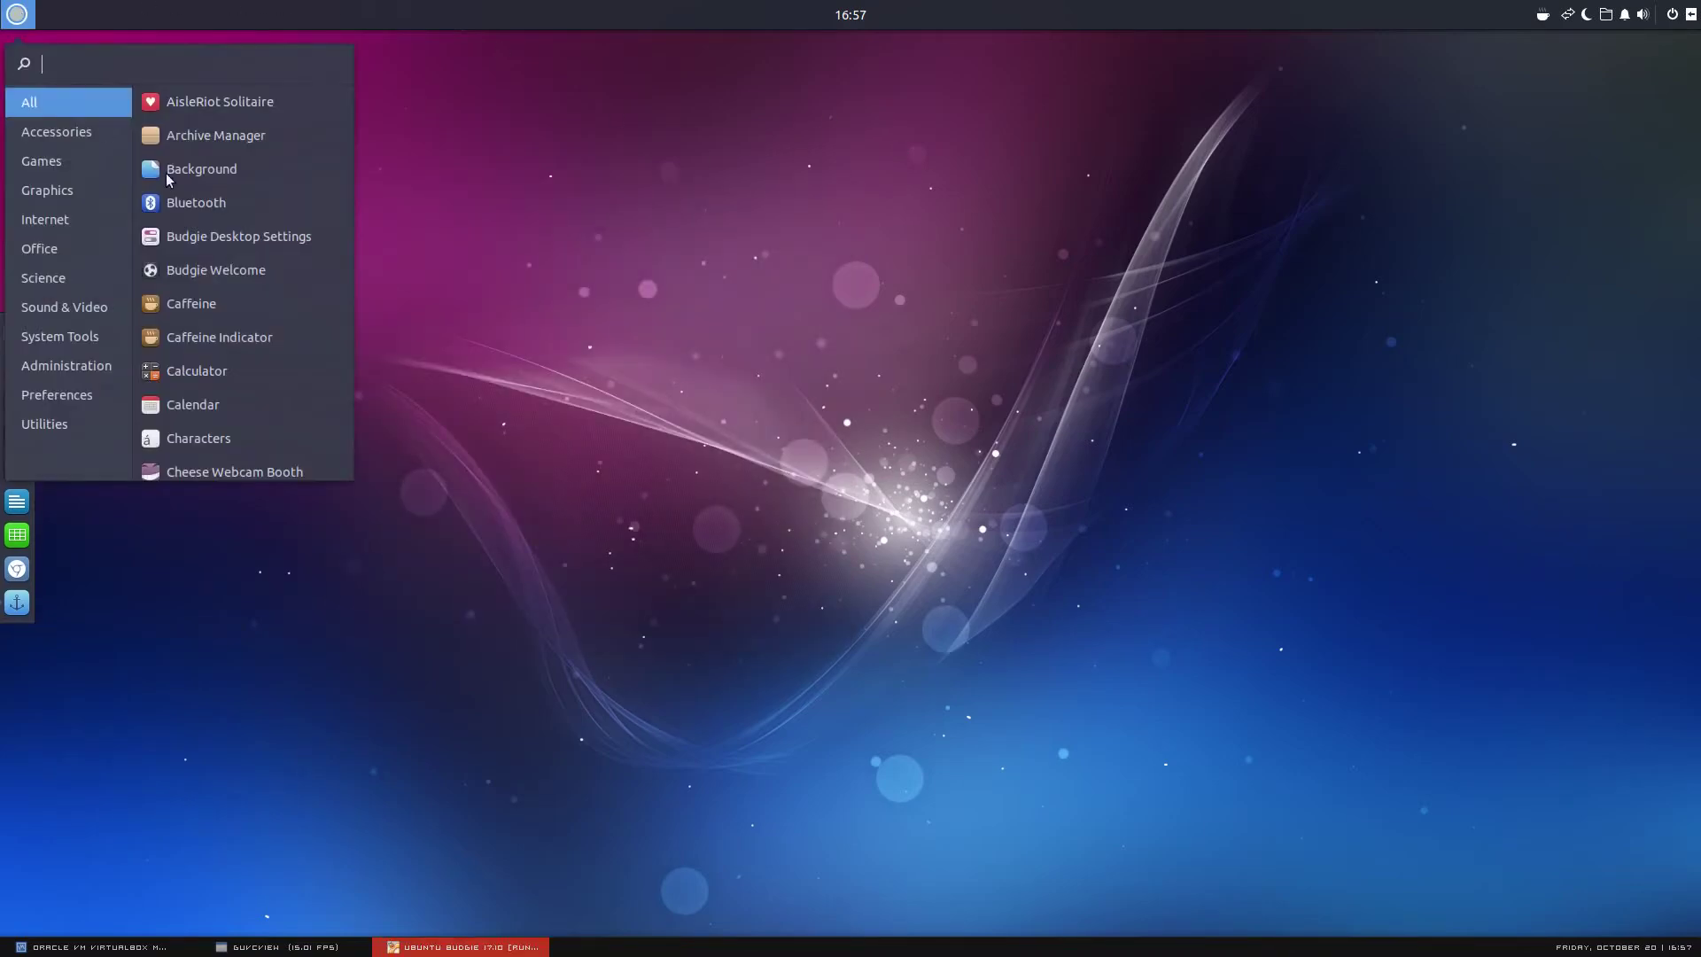
left_click(93, 307)
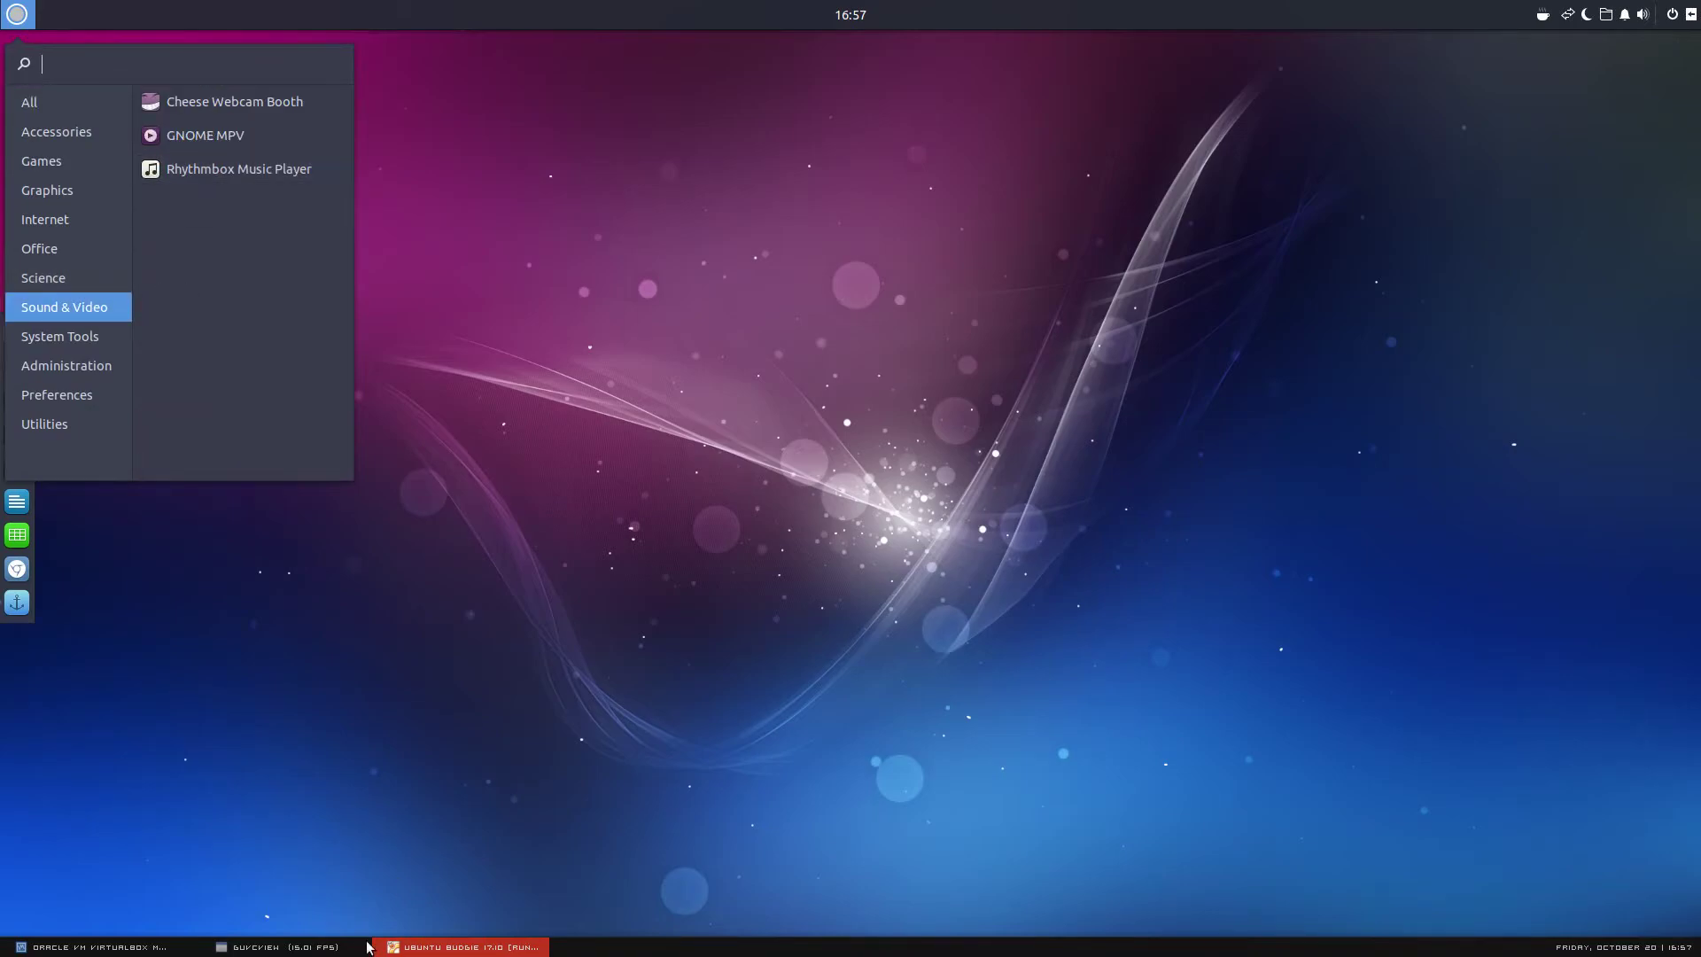
Open Rhythmbox on its empty Music library, recentre it, close it, and reopen the menu
left_click(218, 170)
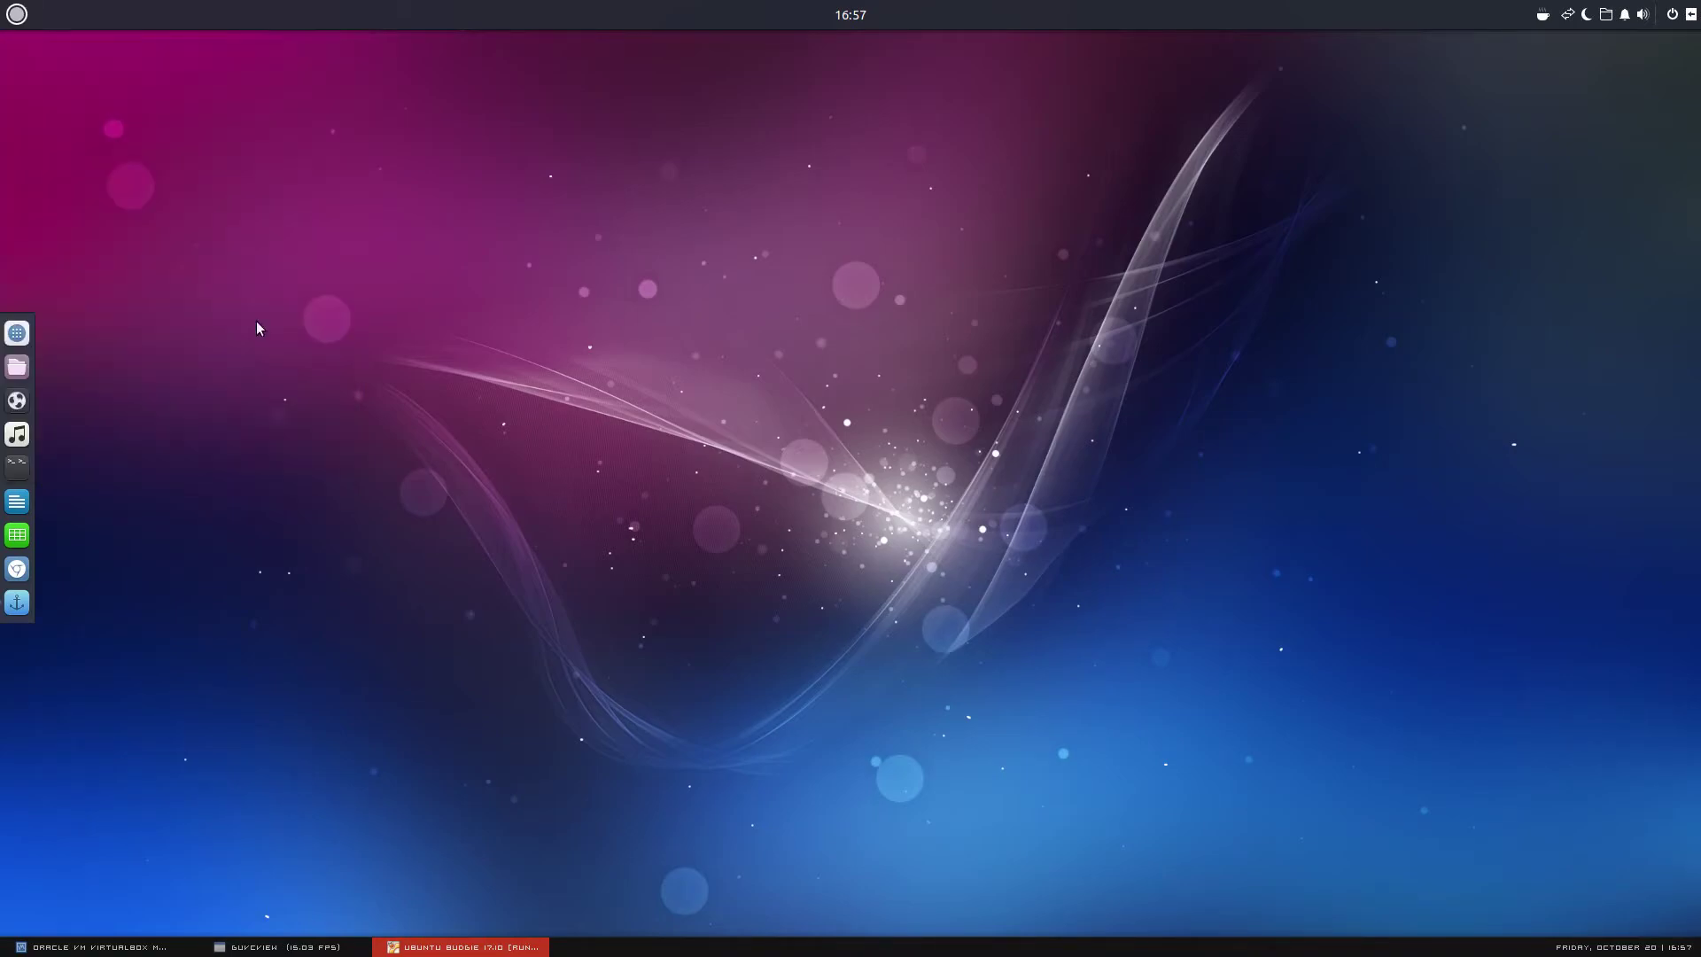
left_click(352, 948)
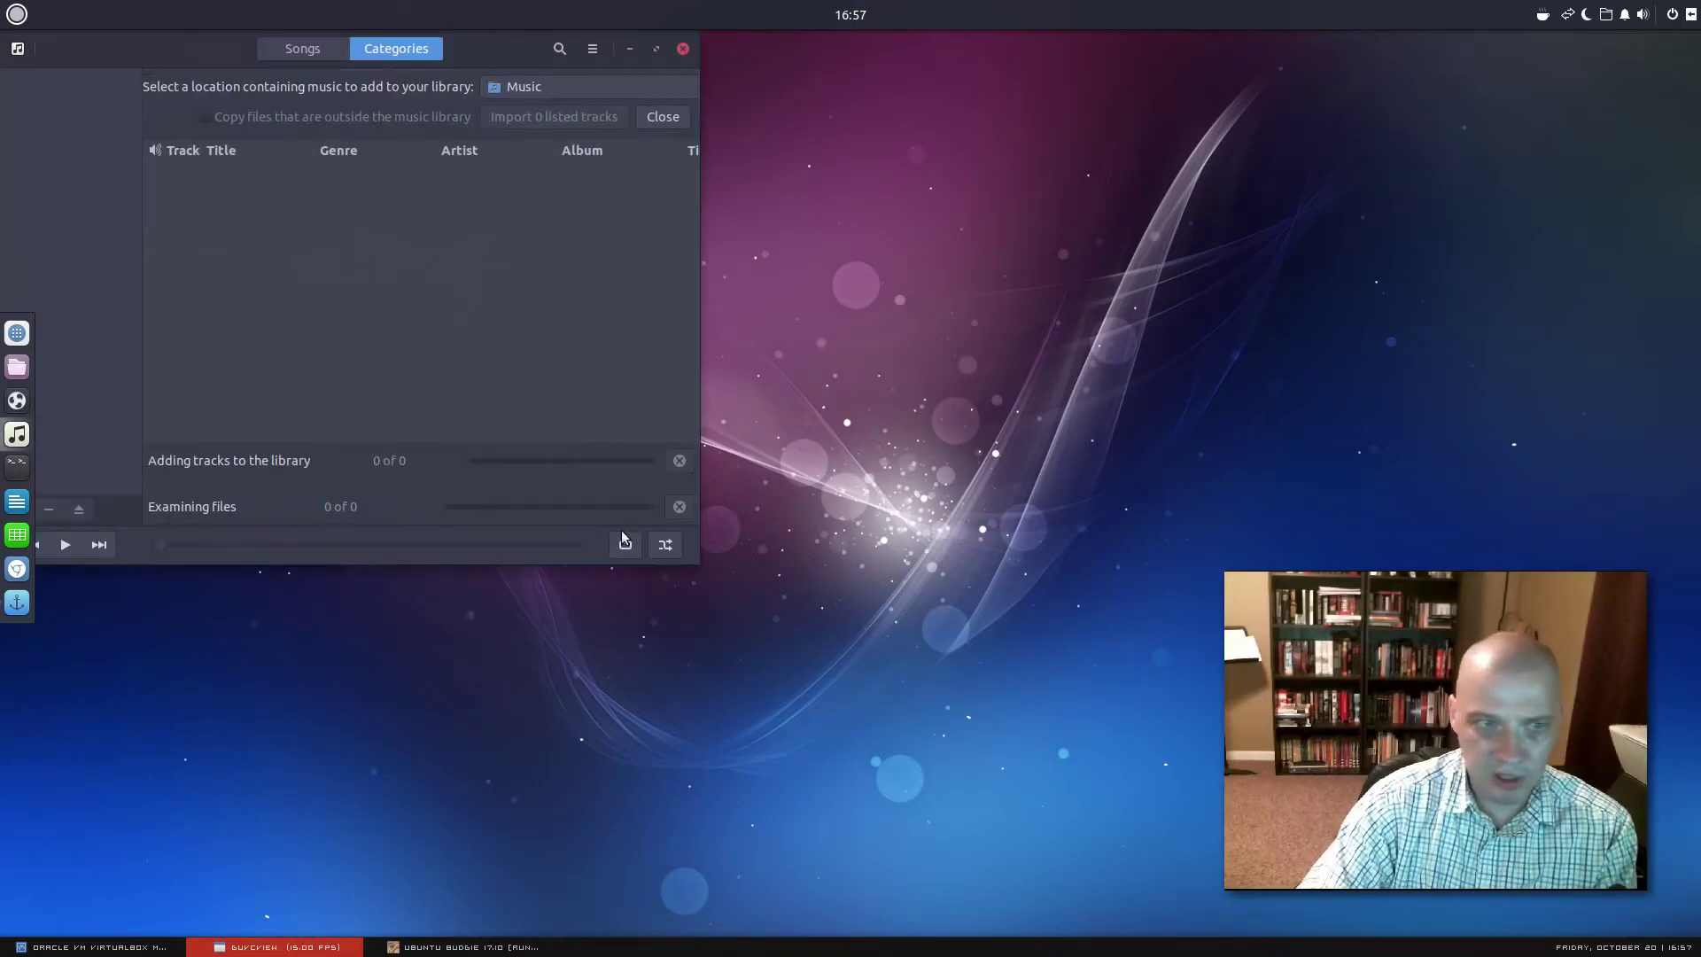
left_click_drag(496, 57, 747, 222)
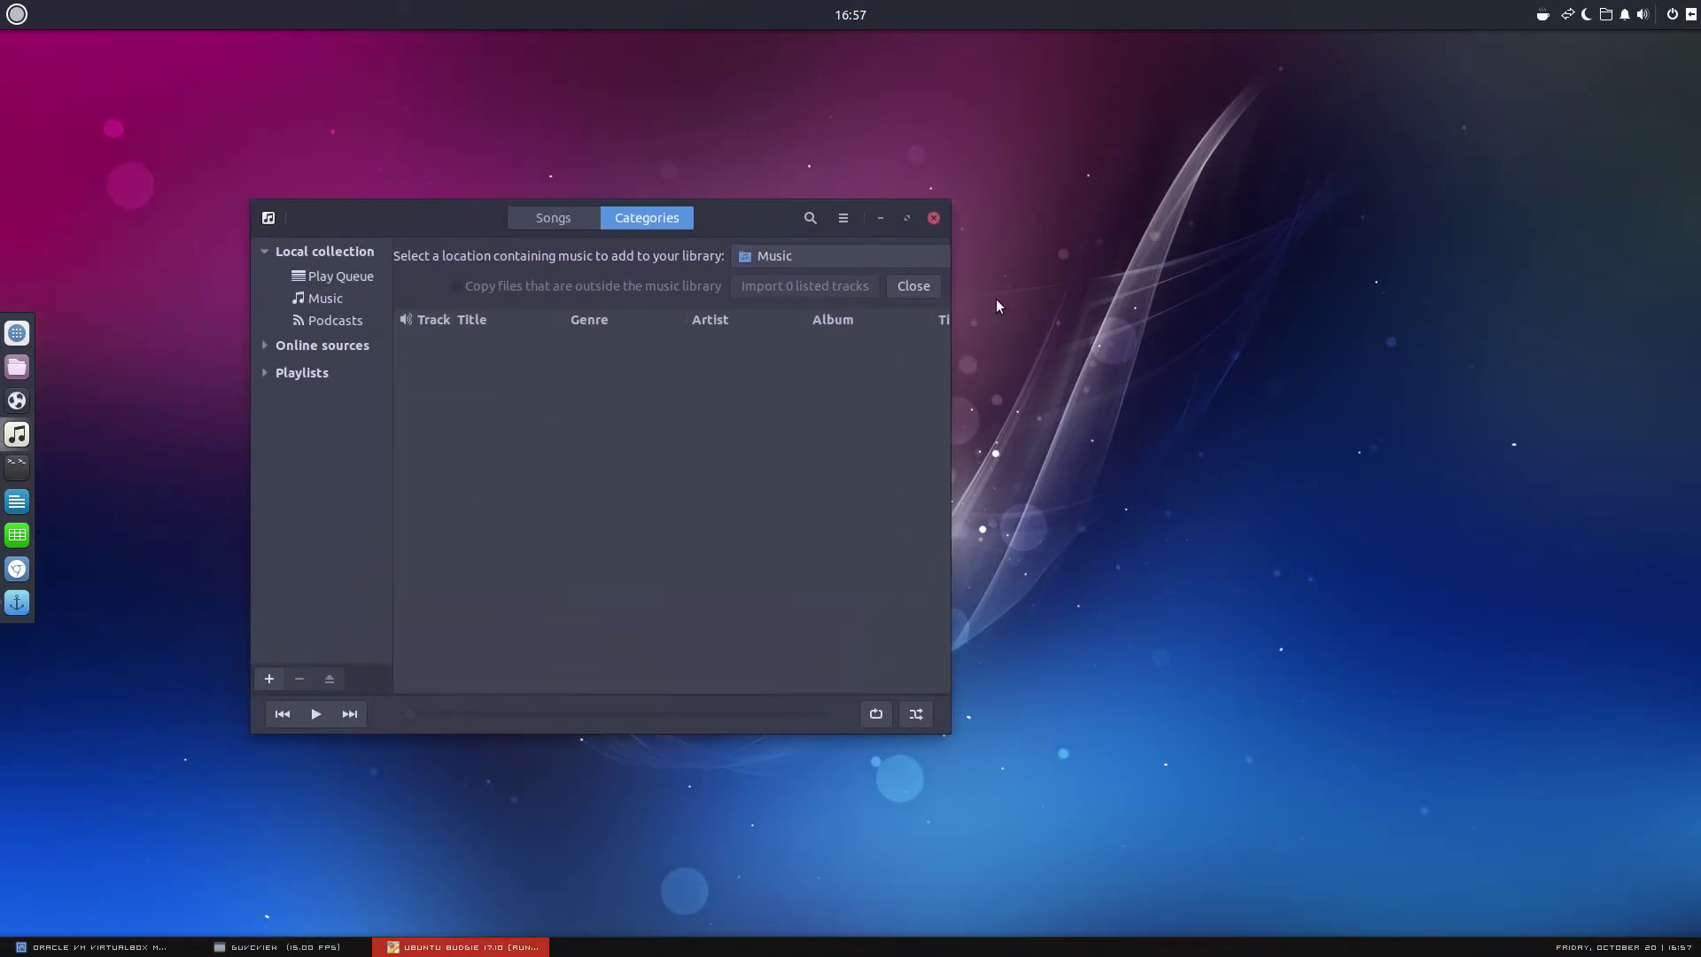
left_click(934, 218)
left_click(277, 947)
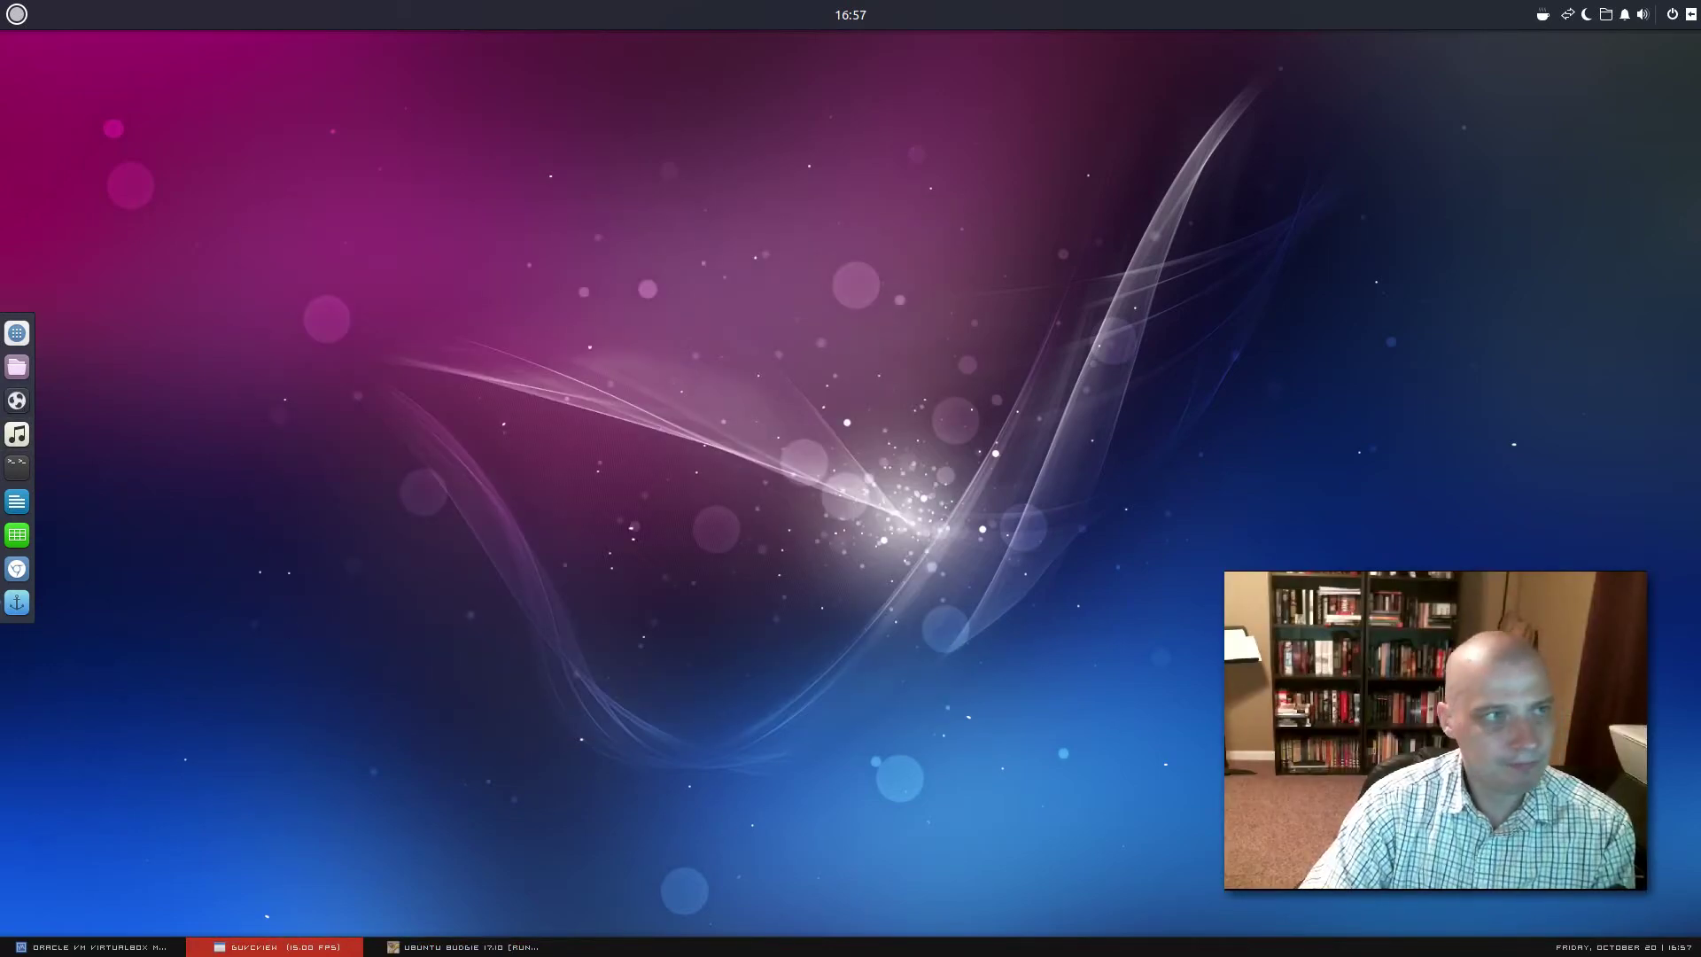
left_click(12, 12)
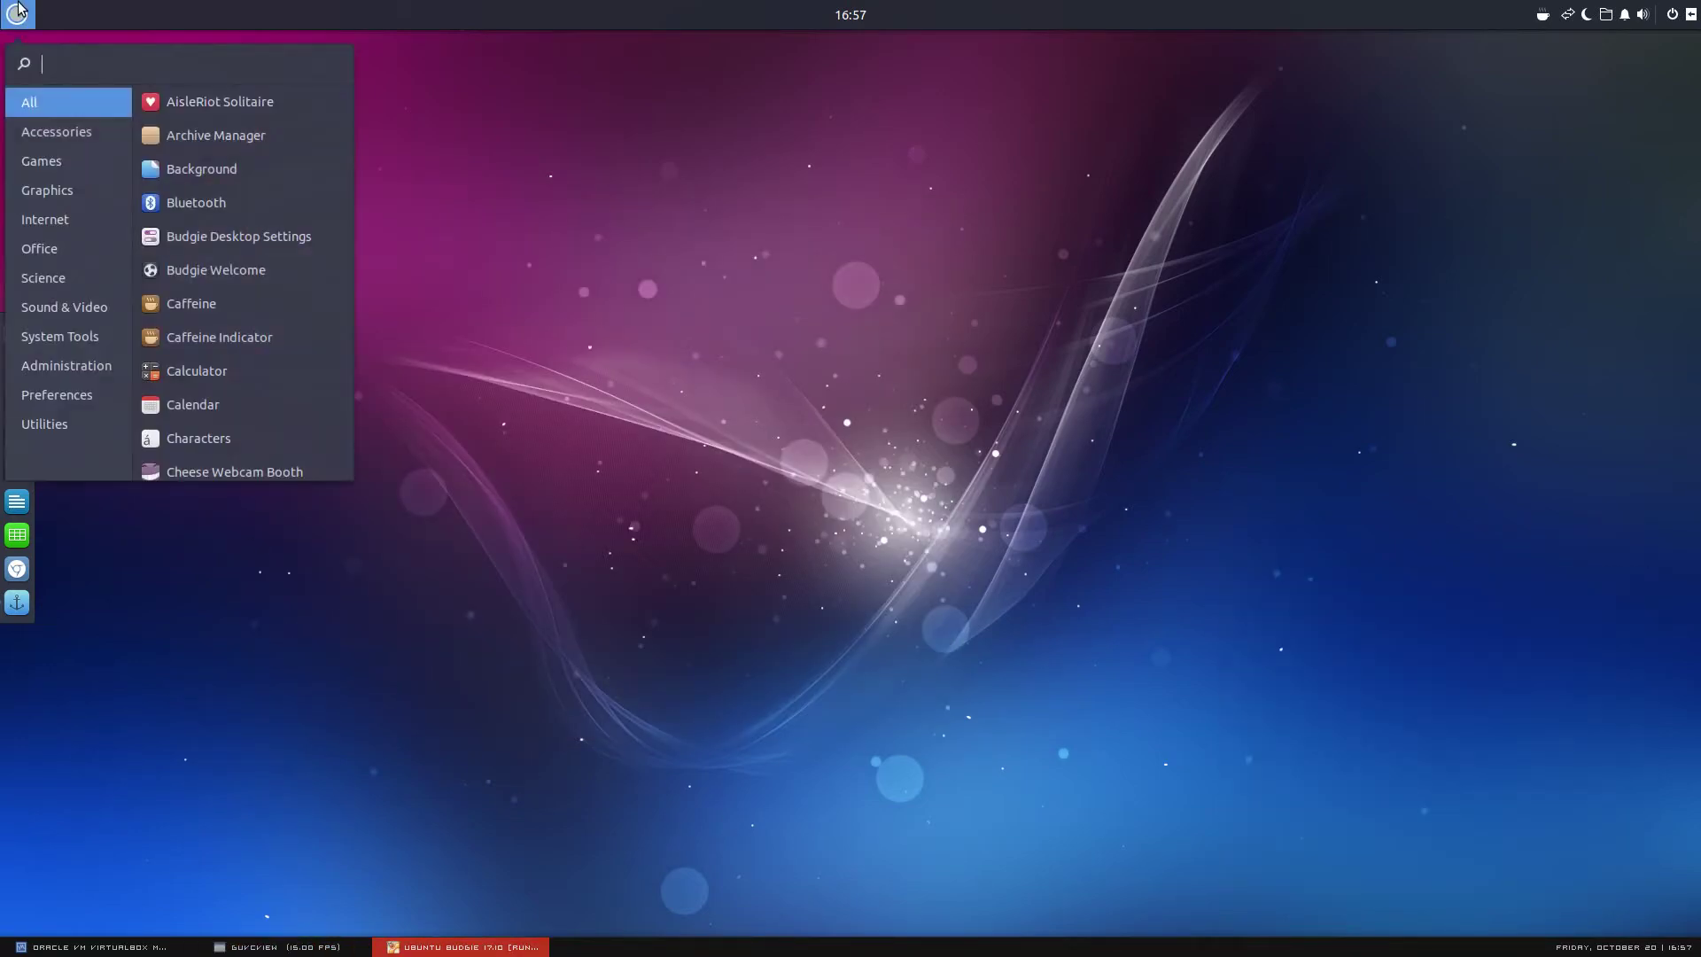
Launch Budgie Desktop Settings from System Tools and move its window up and left
left_click(111, 335)
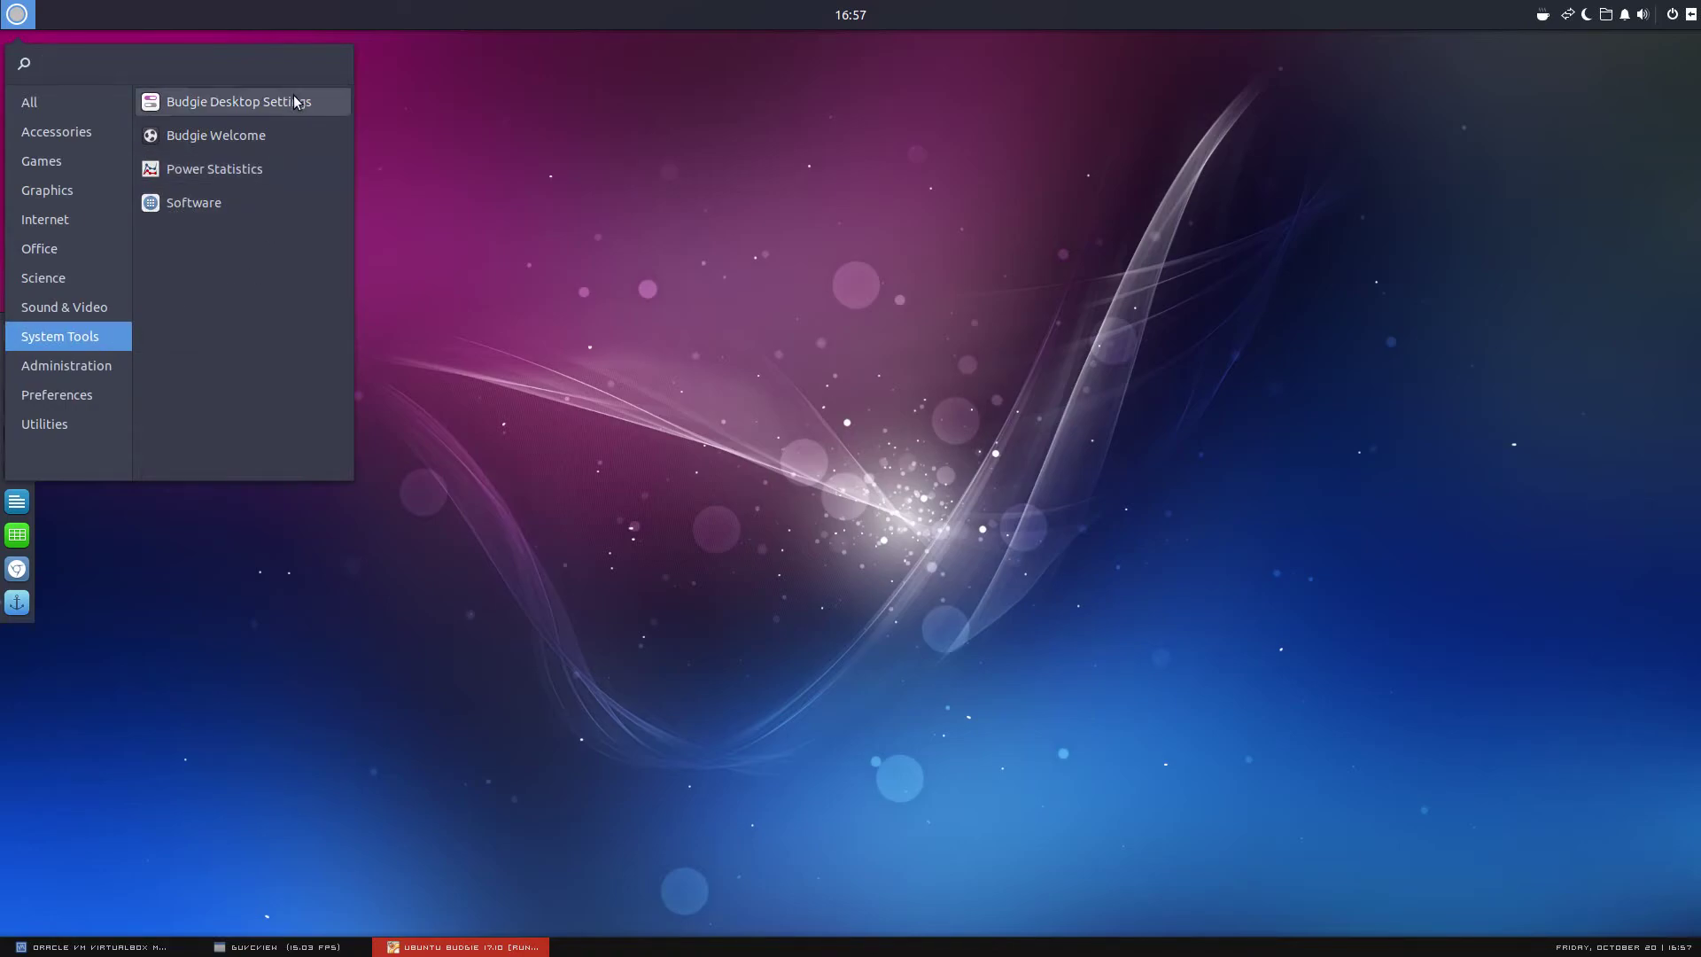
left_click(296, 102)
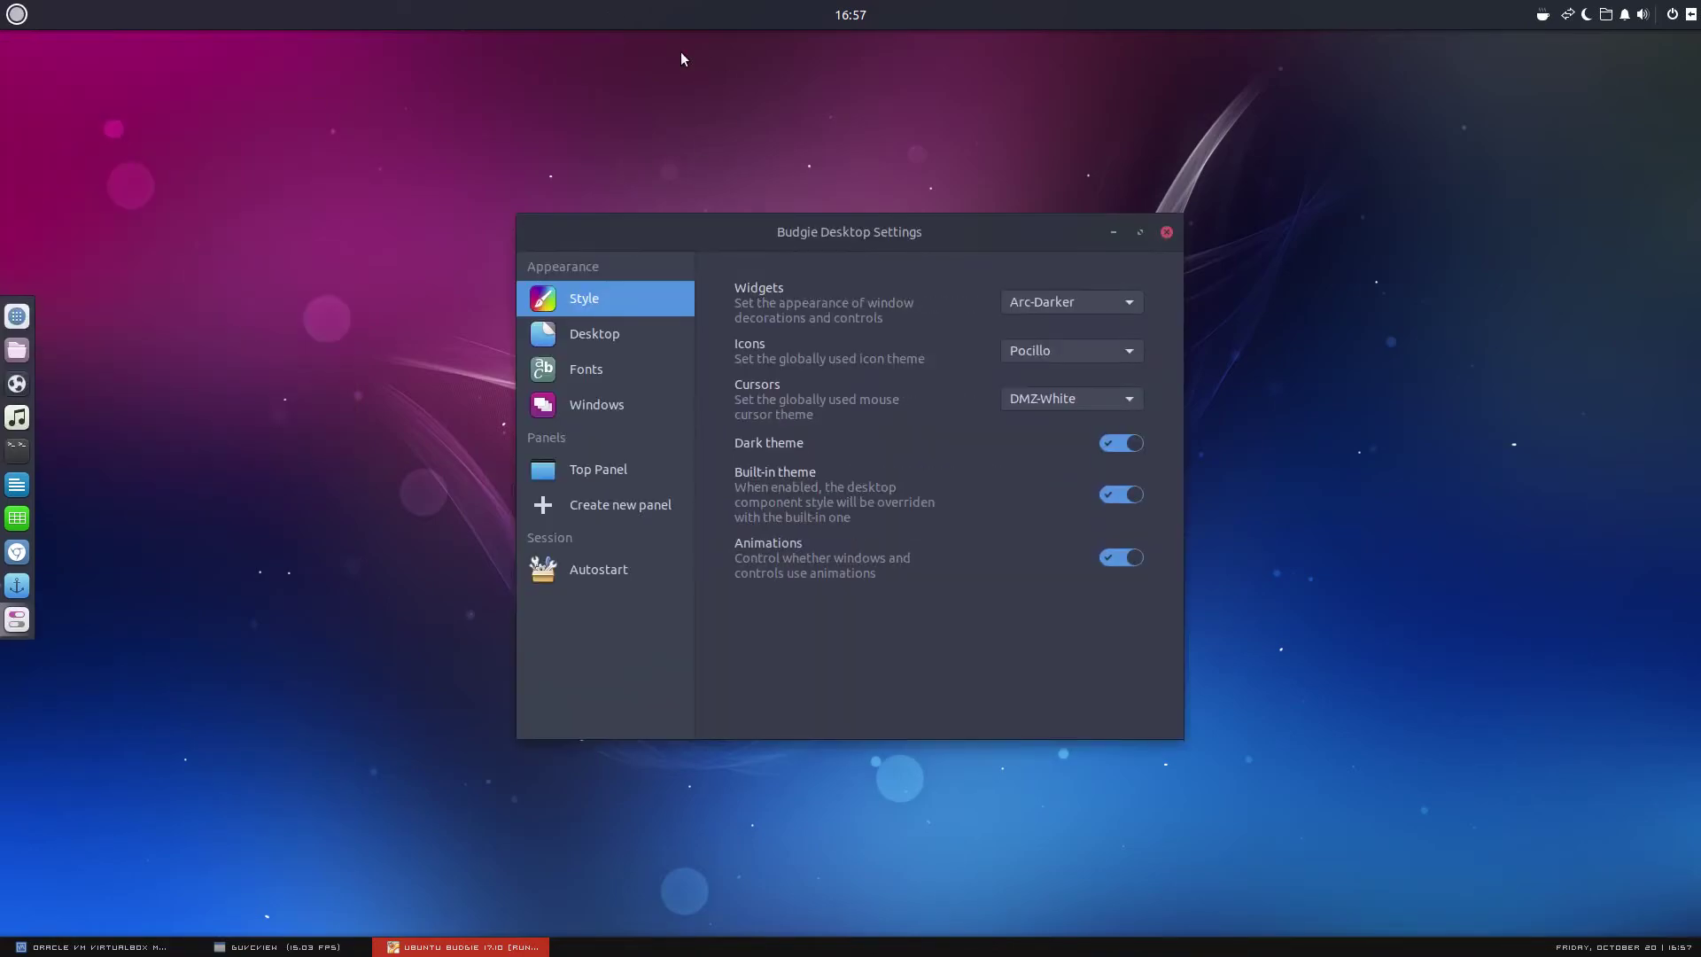
left_click_drag(984, 232, 715, 279)
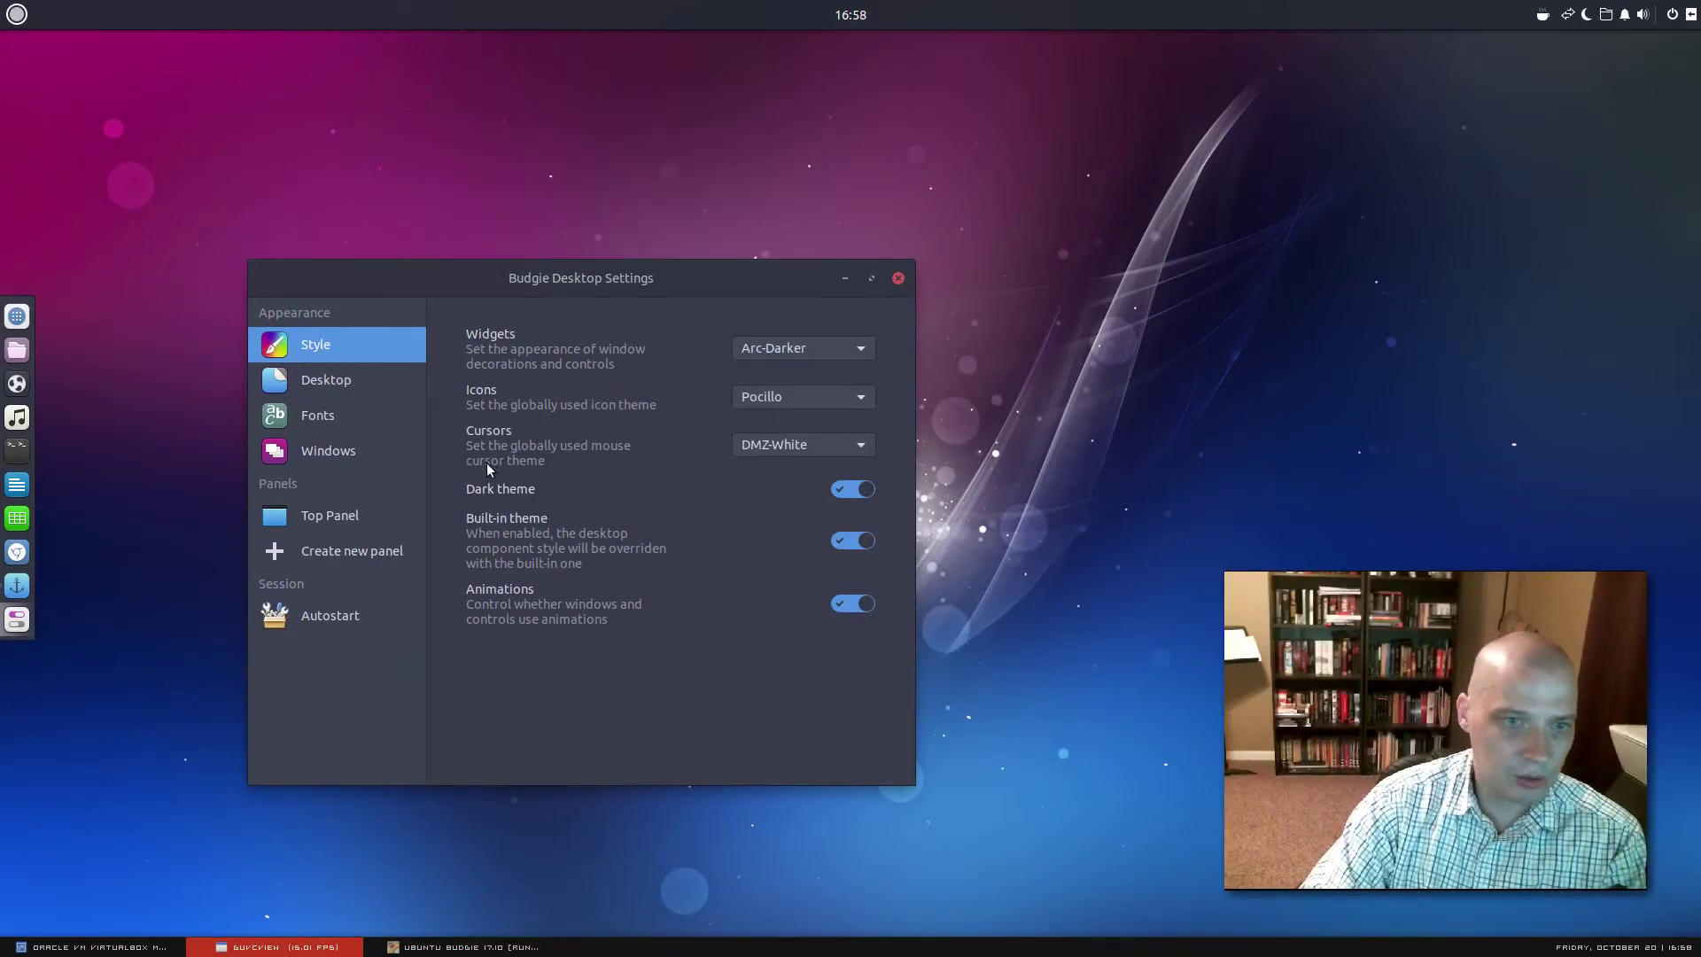
View the Desktop, Top Panel and Autostart pages (Plank, Caffeine Indicator), then reopen the menu
left_click(372, 381)
left_click(370, 379)
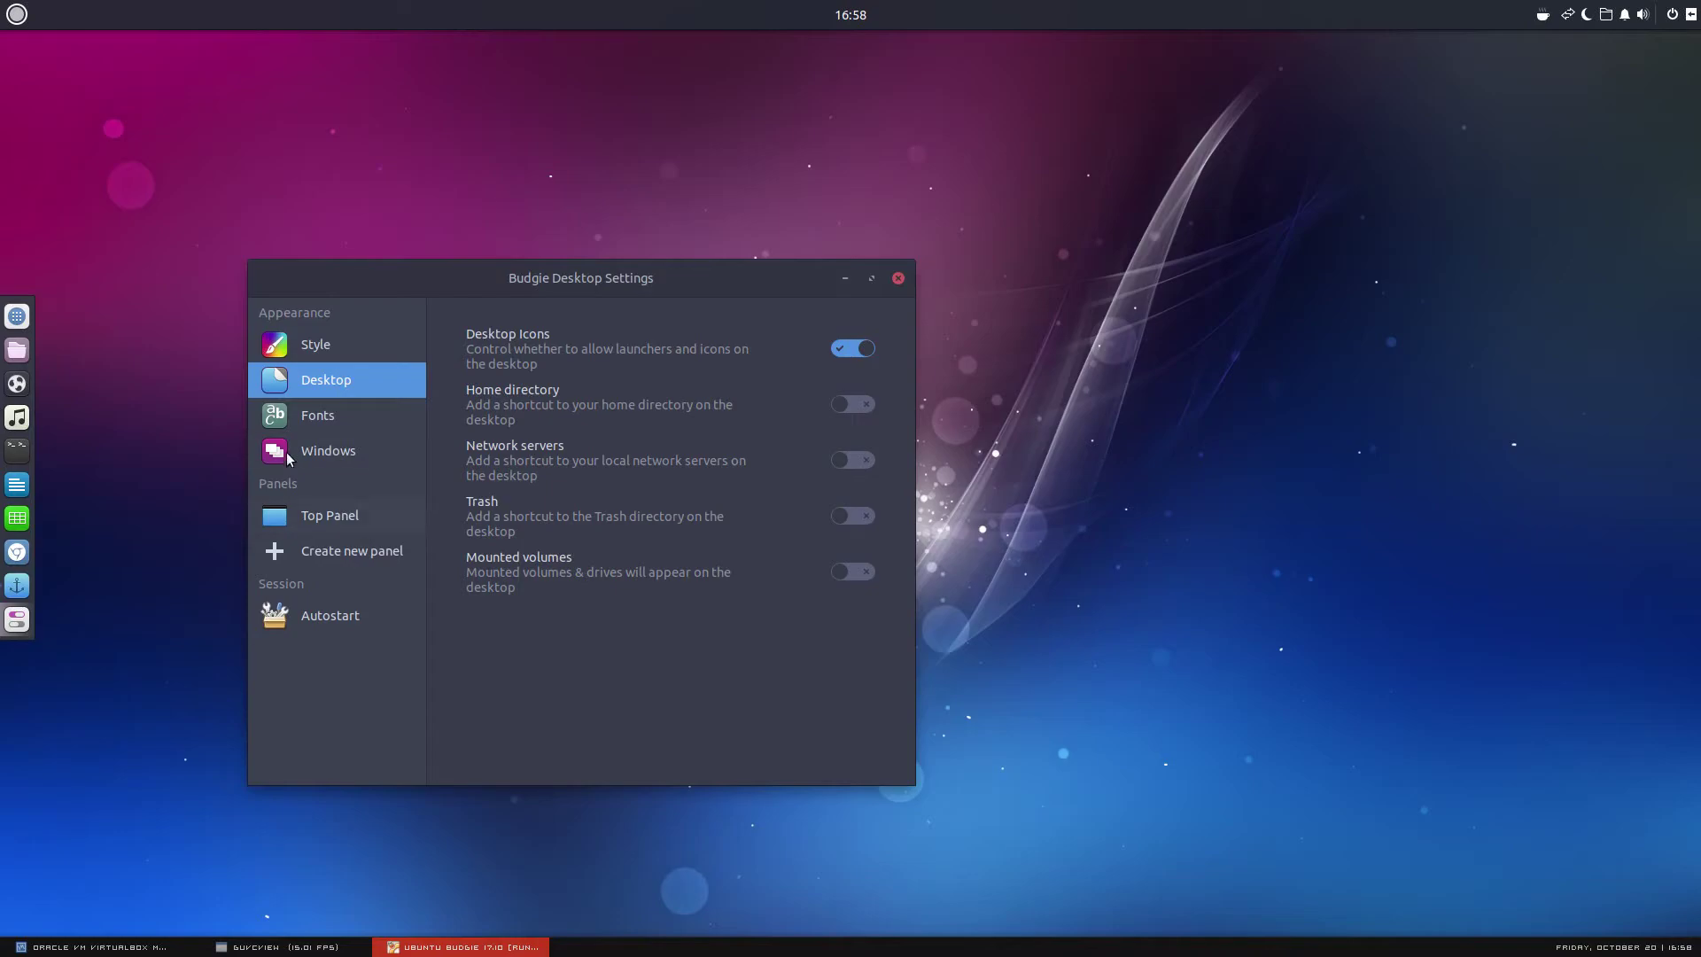
left_click(361, 516)
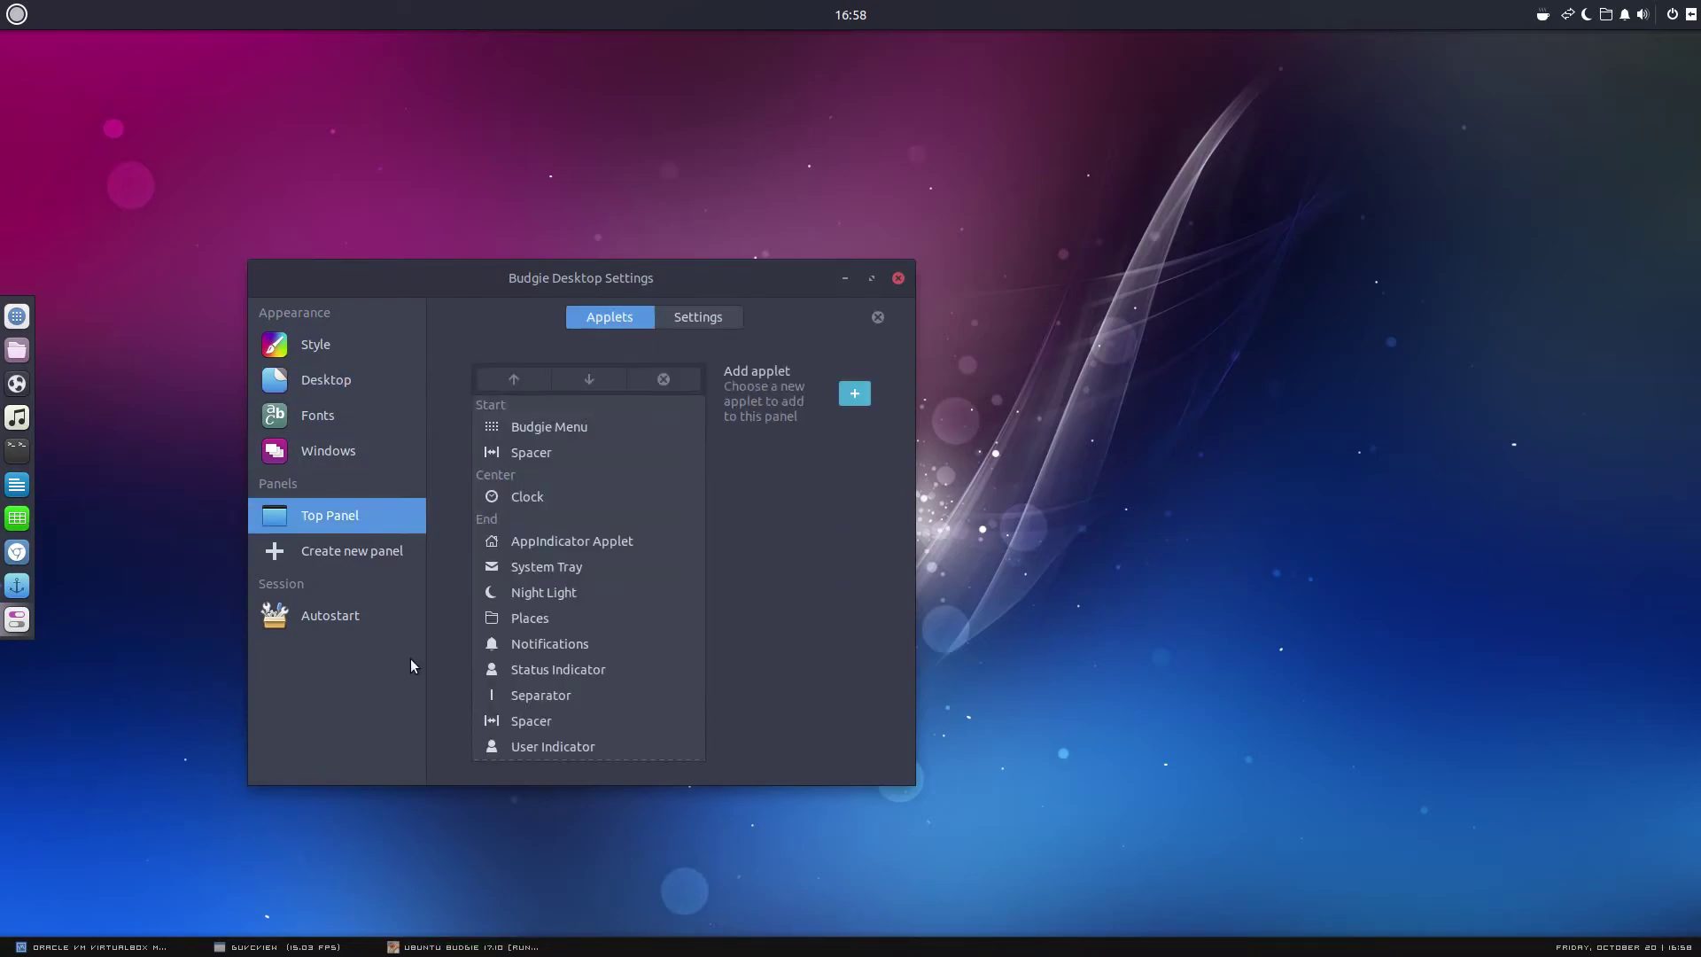
left_click(347, 612)
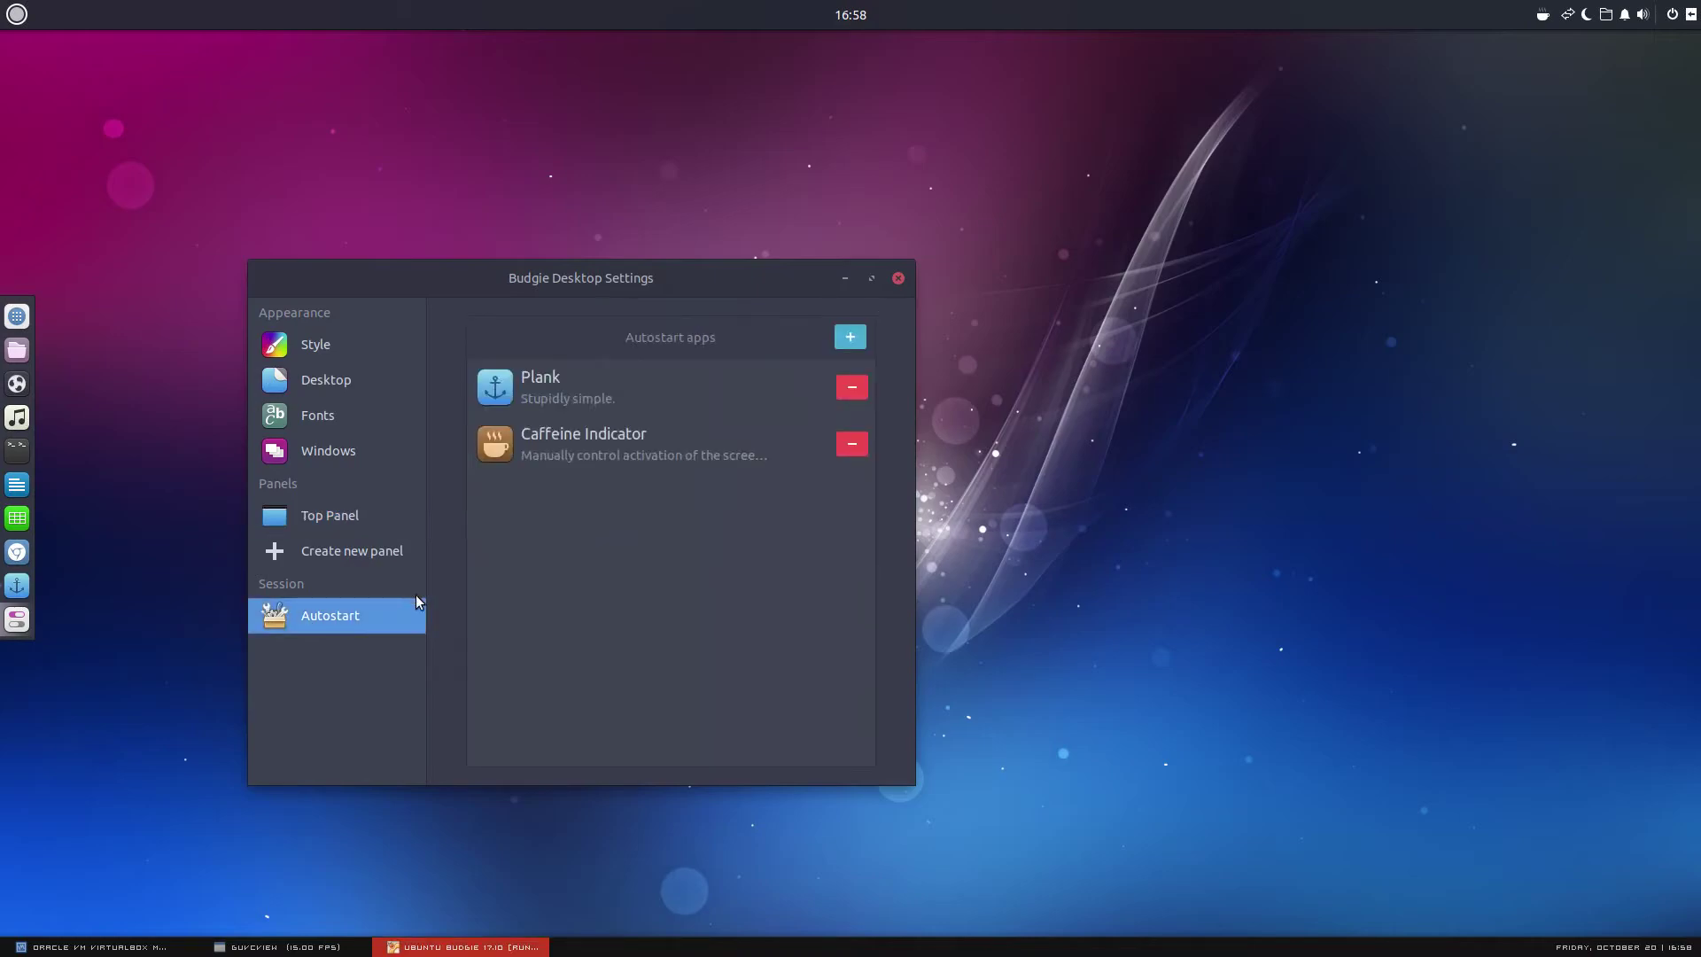
left_click(307, 948)
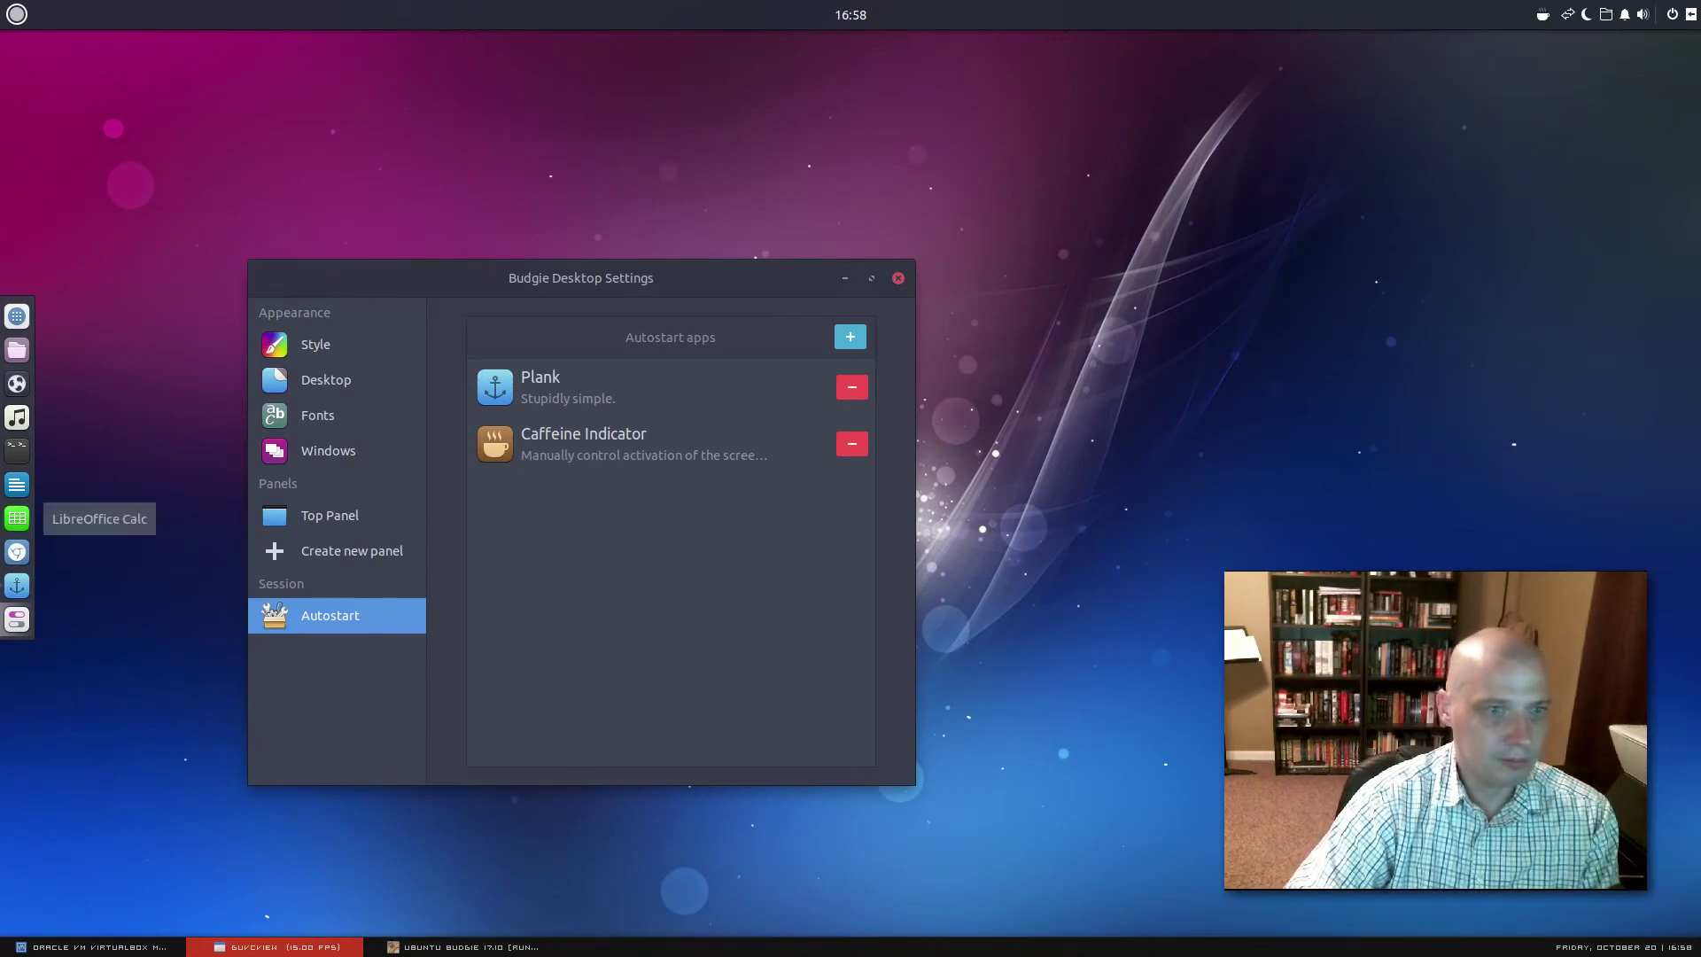
left_click(17, 14)
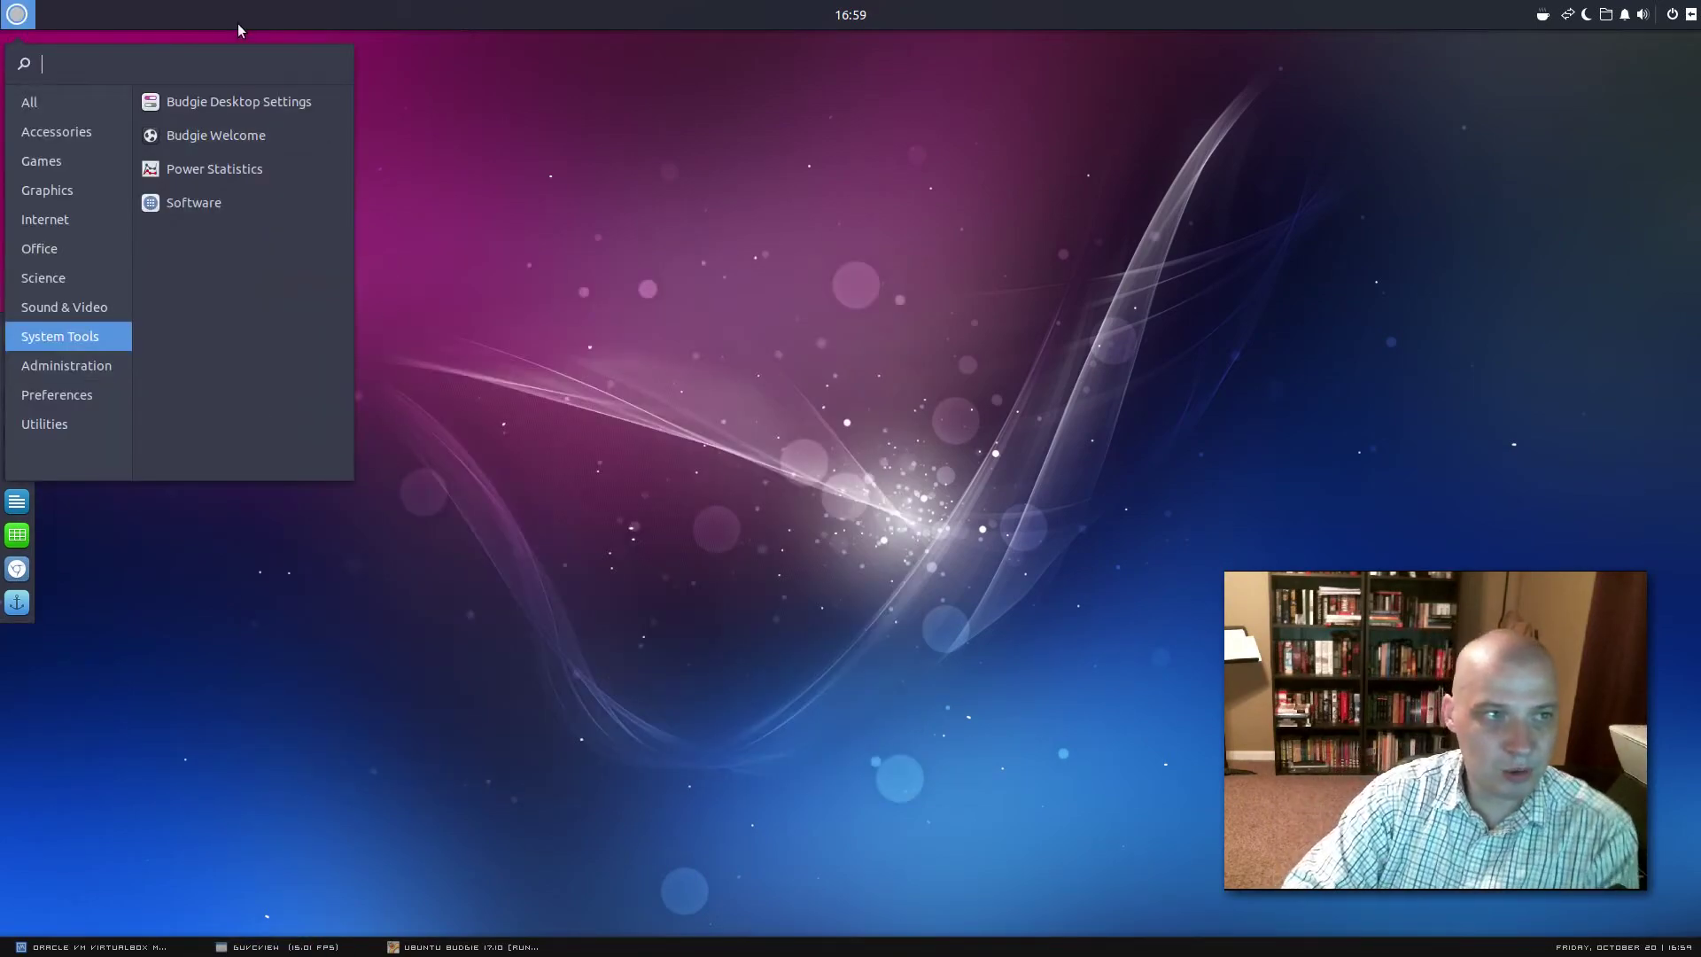
Launch GNOME Software, dismiss its welcome dialog, and move the window up and left
left_click(212, 199)
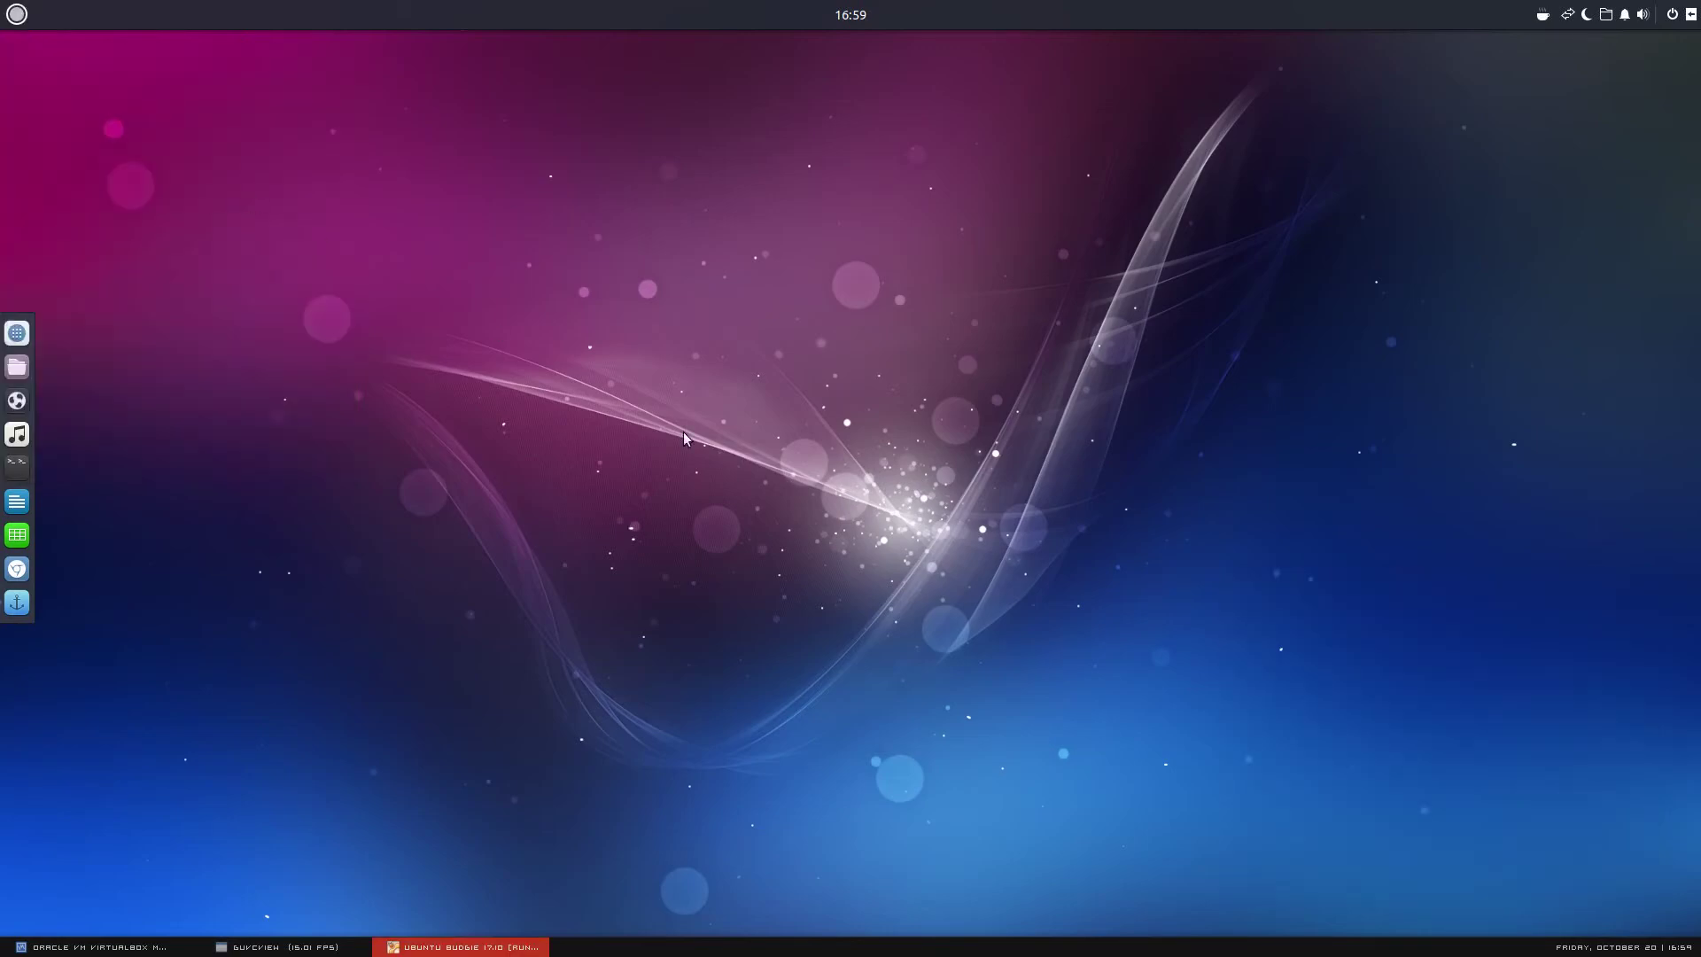
key("Return")
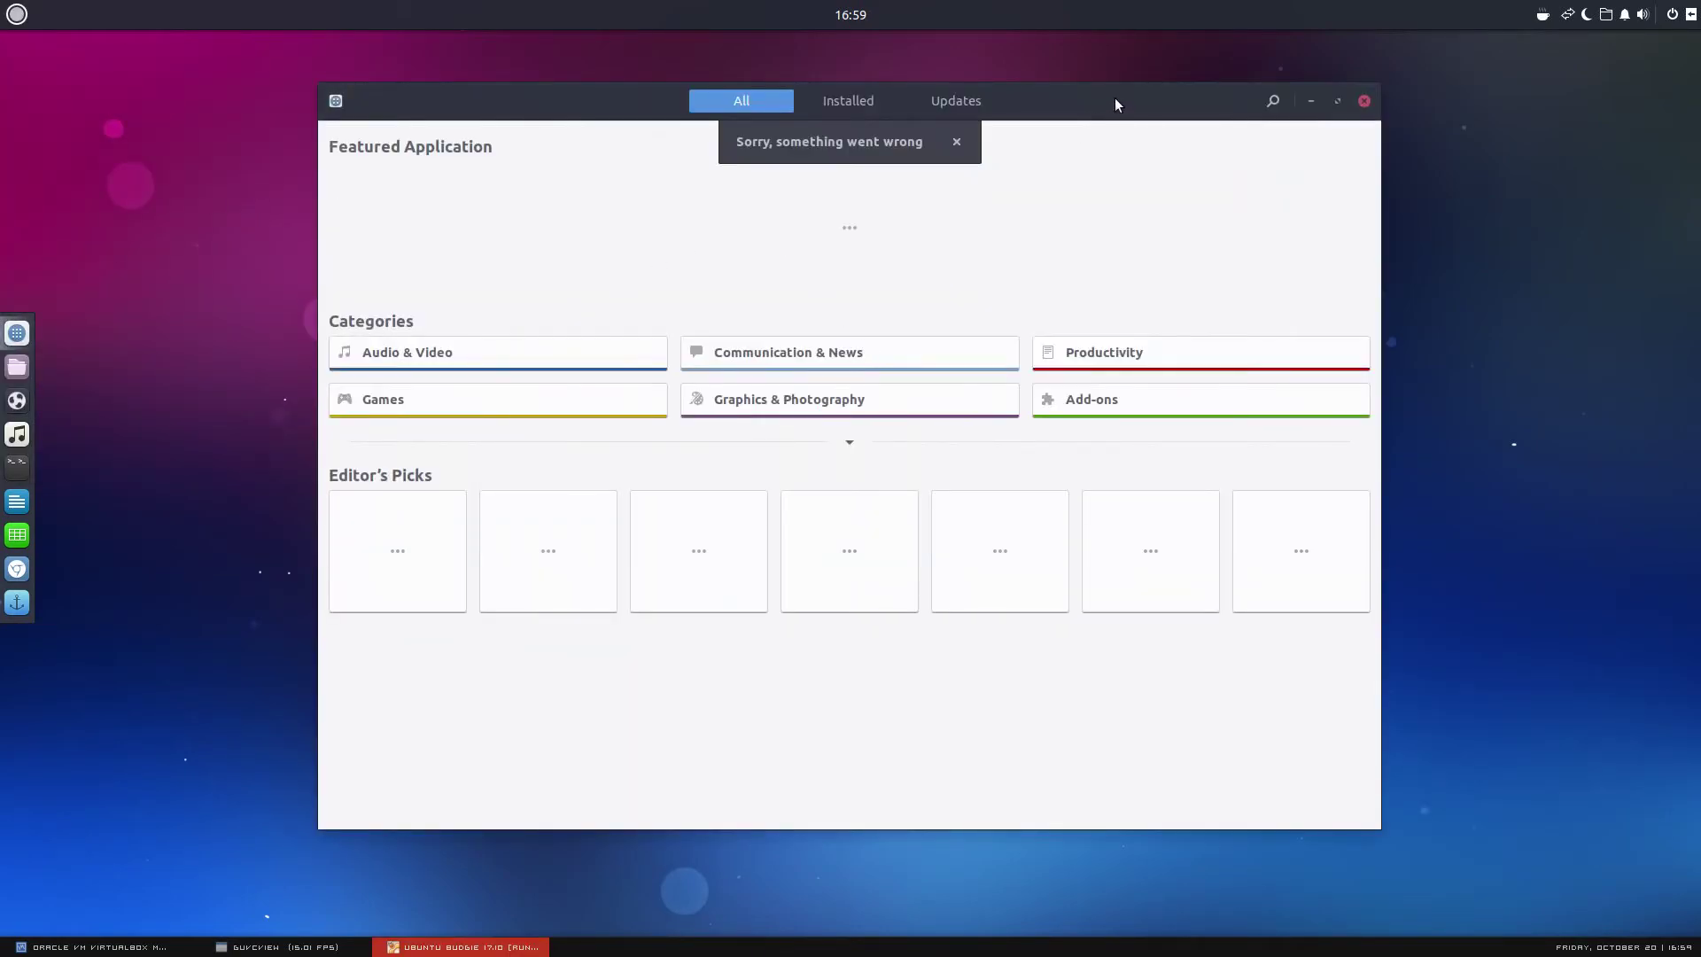
left_click_drag(1115, 104, 957, 157)
left_click(293, 948)
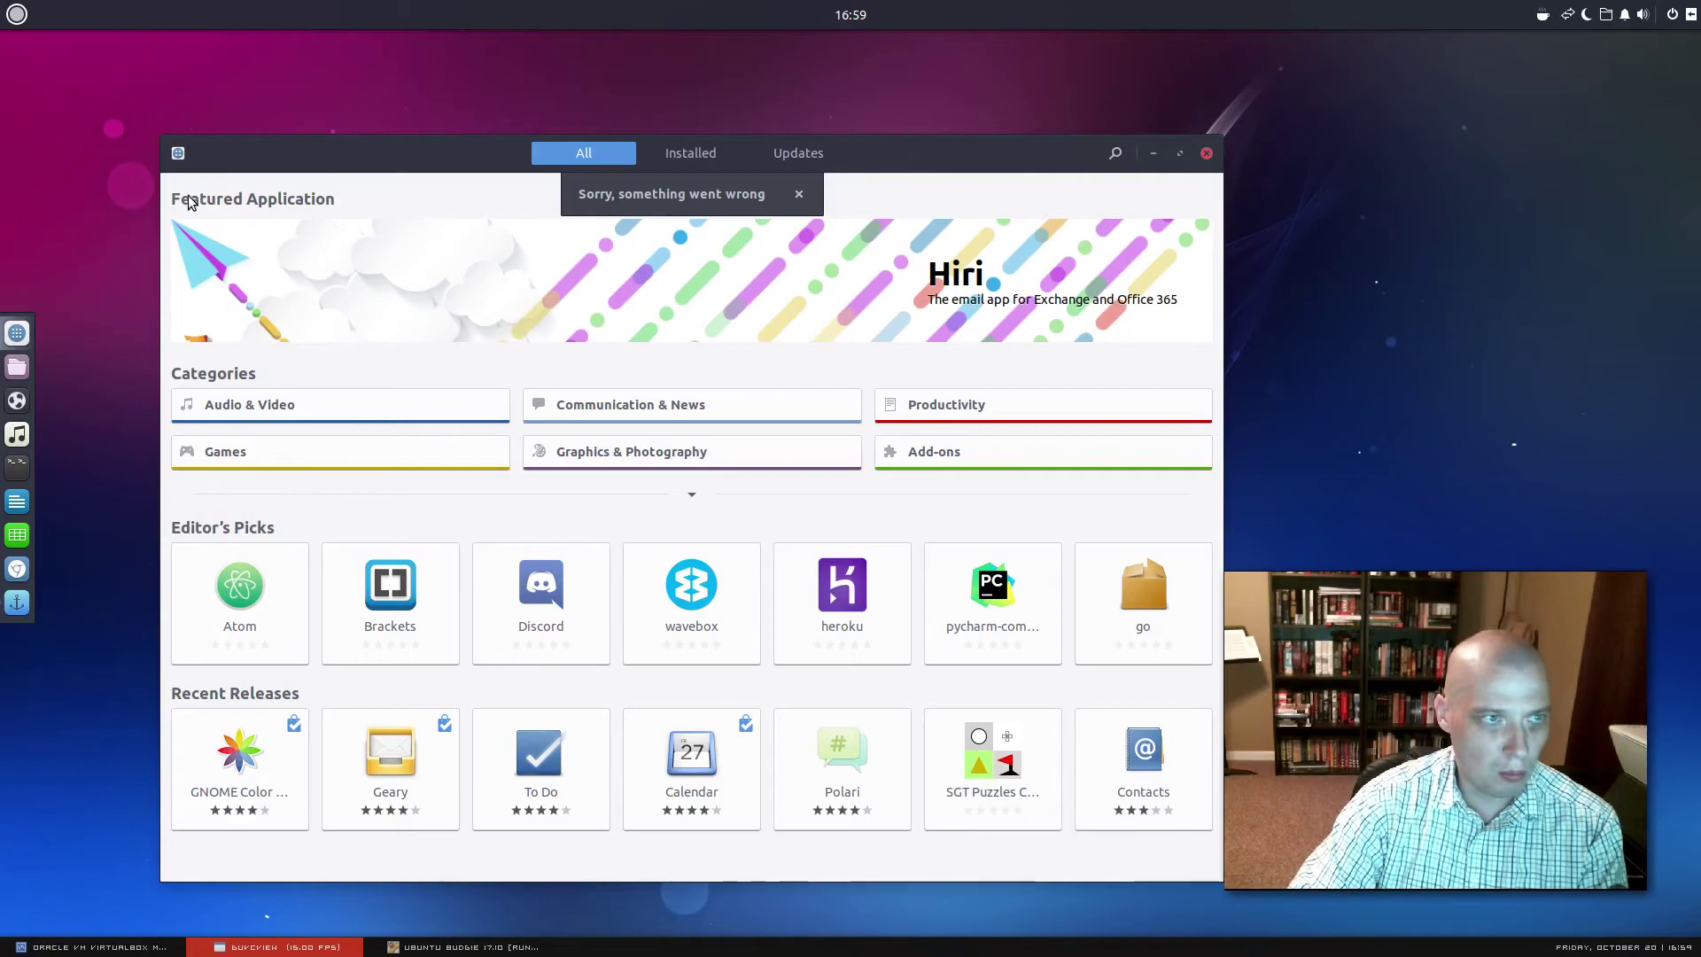
View the About Software information showing version 3.26.1, then close it
left_click(181, 156)
left_click(179, 154)
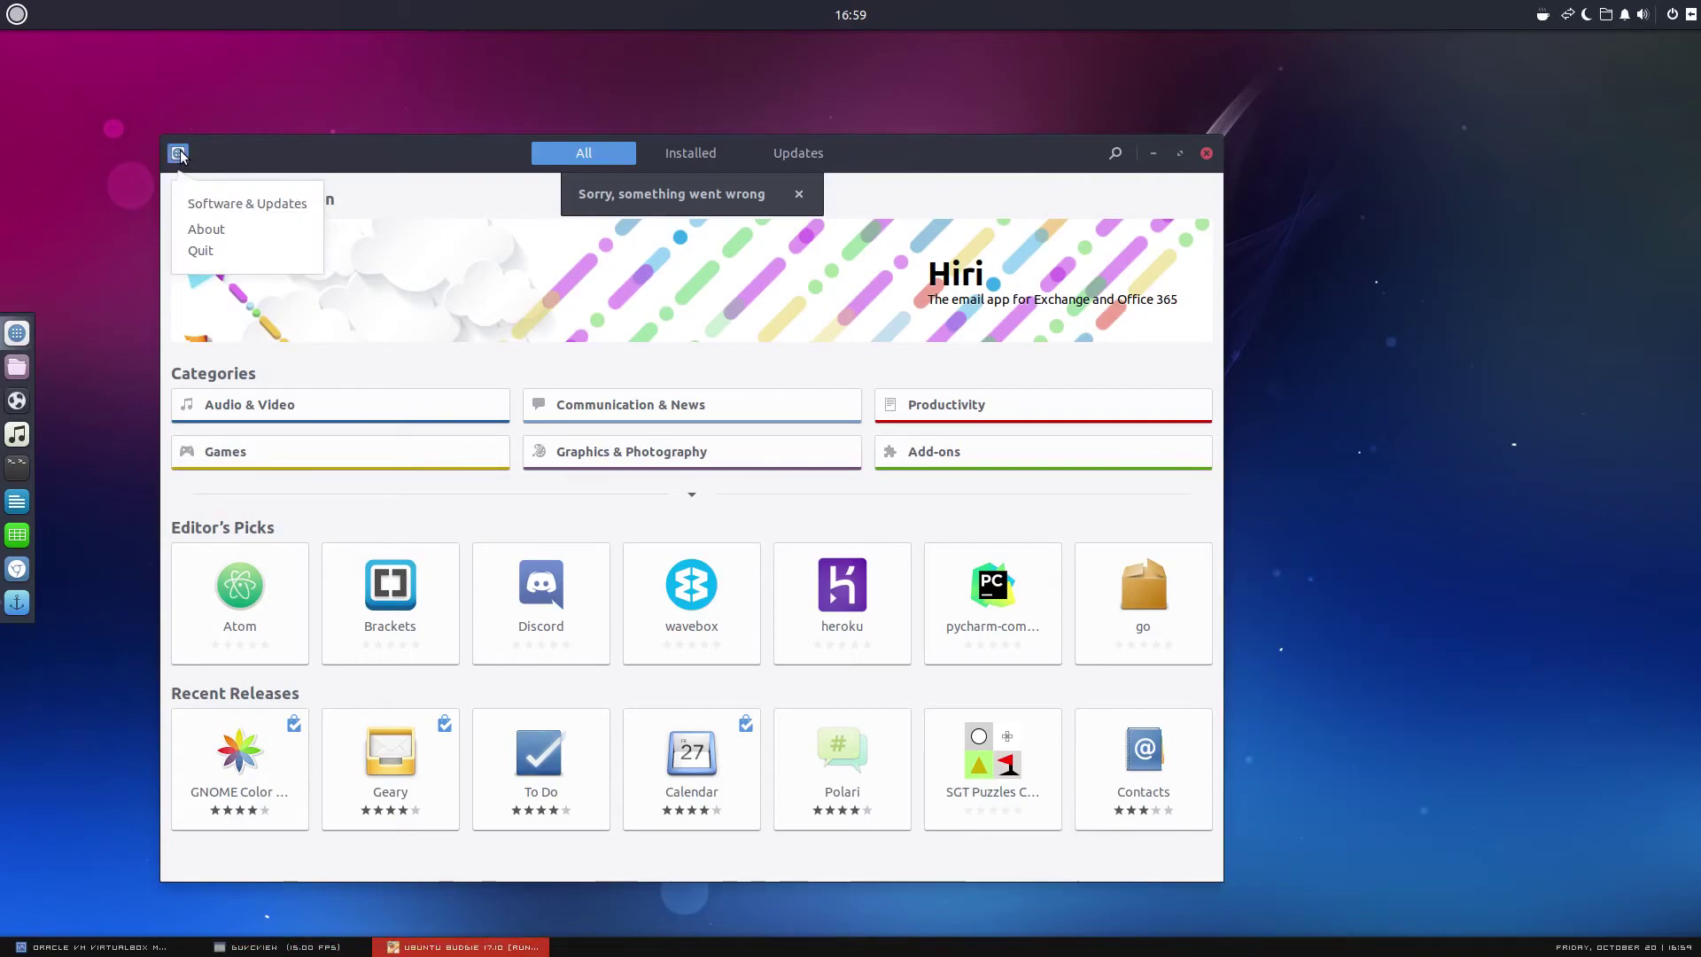
left_click(209, 229)
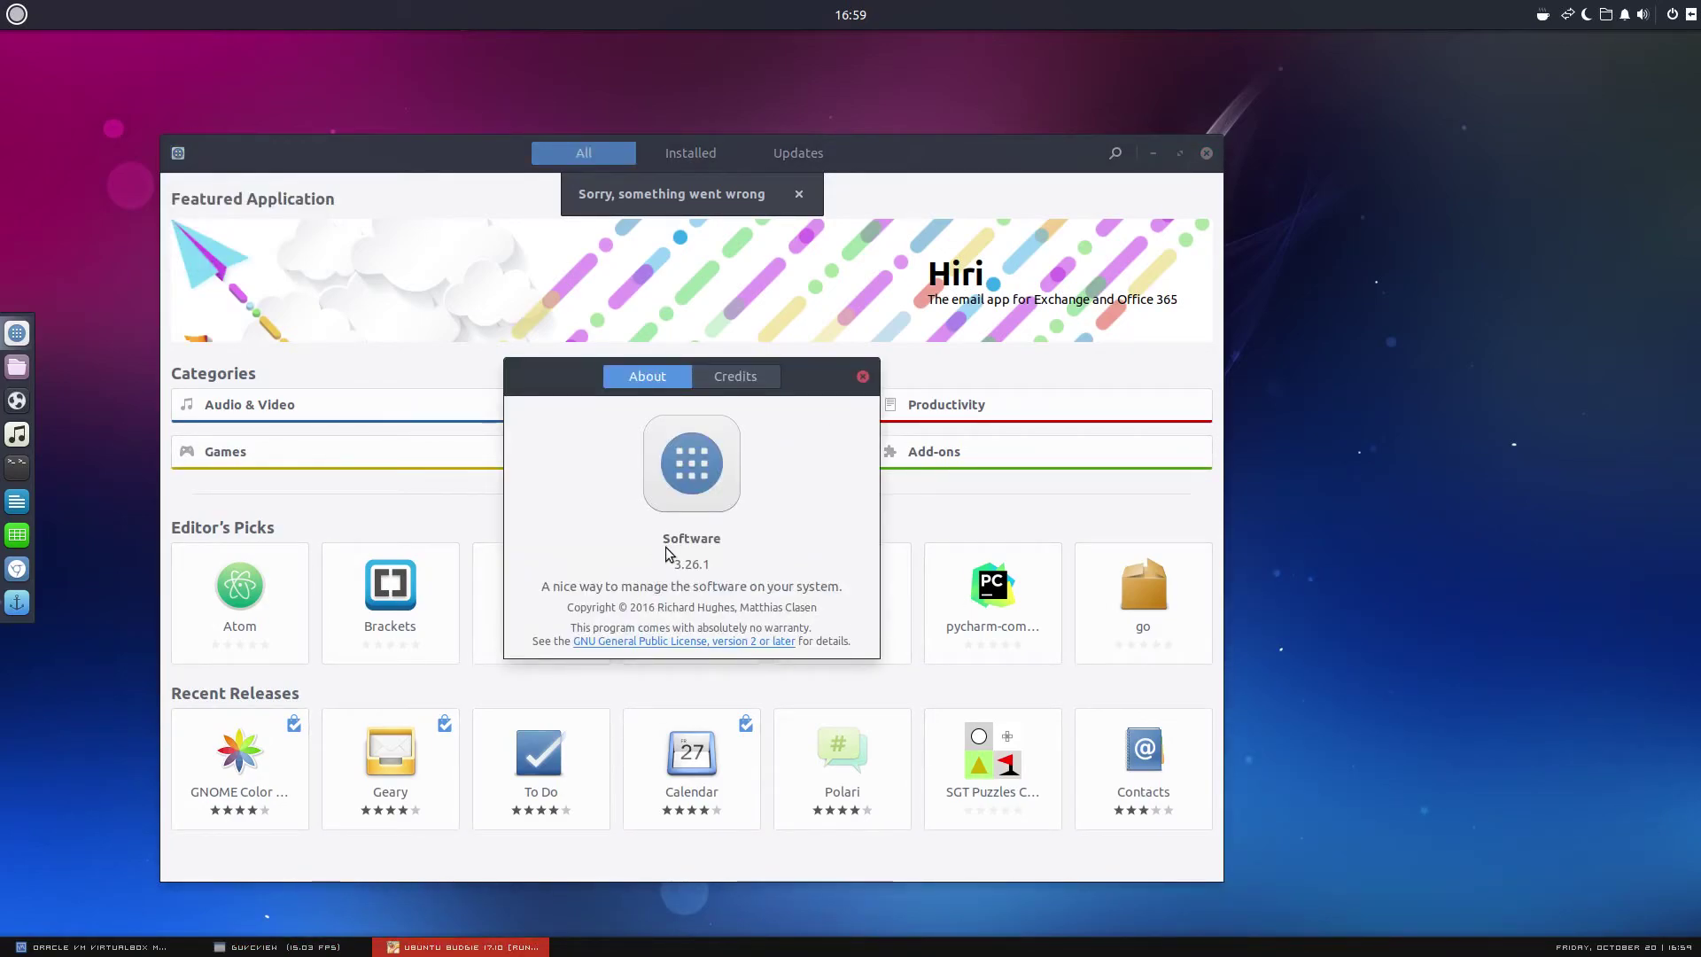
left_click(863, 376)
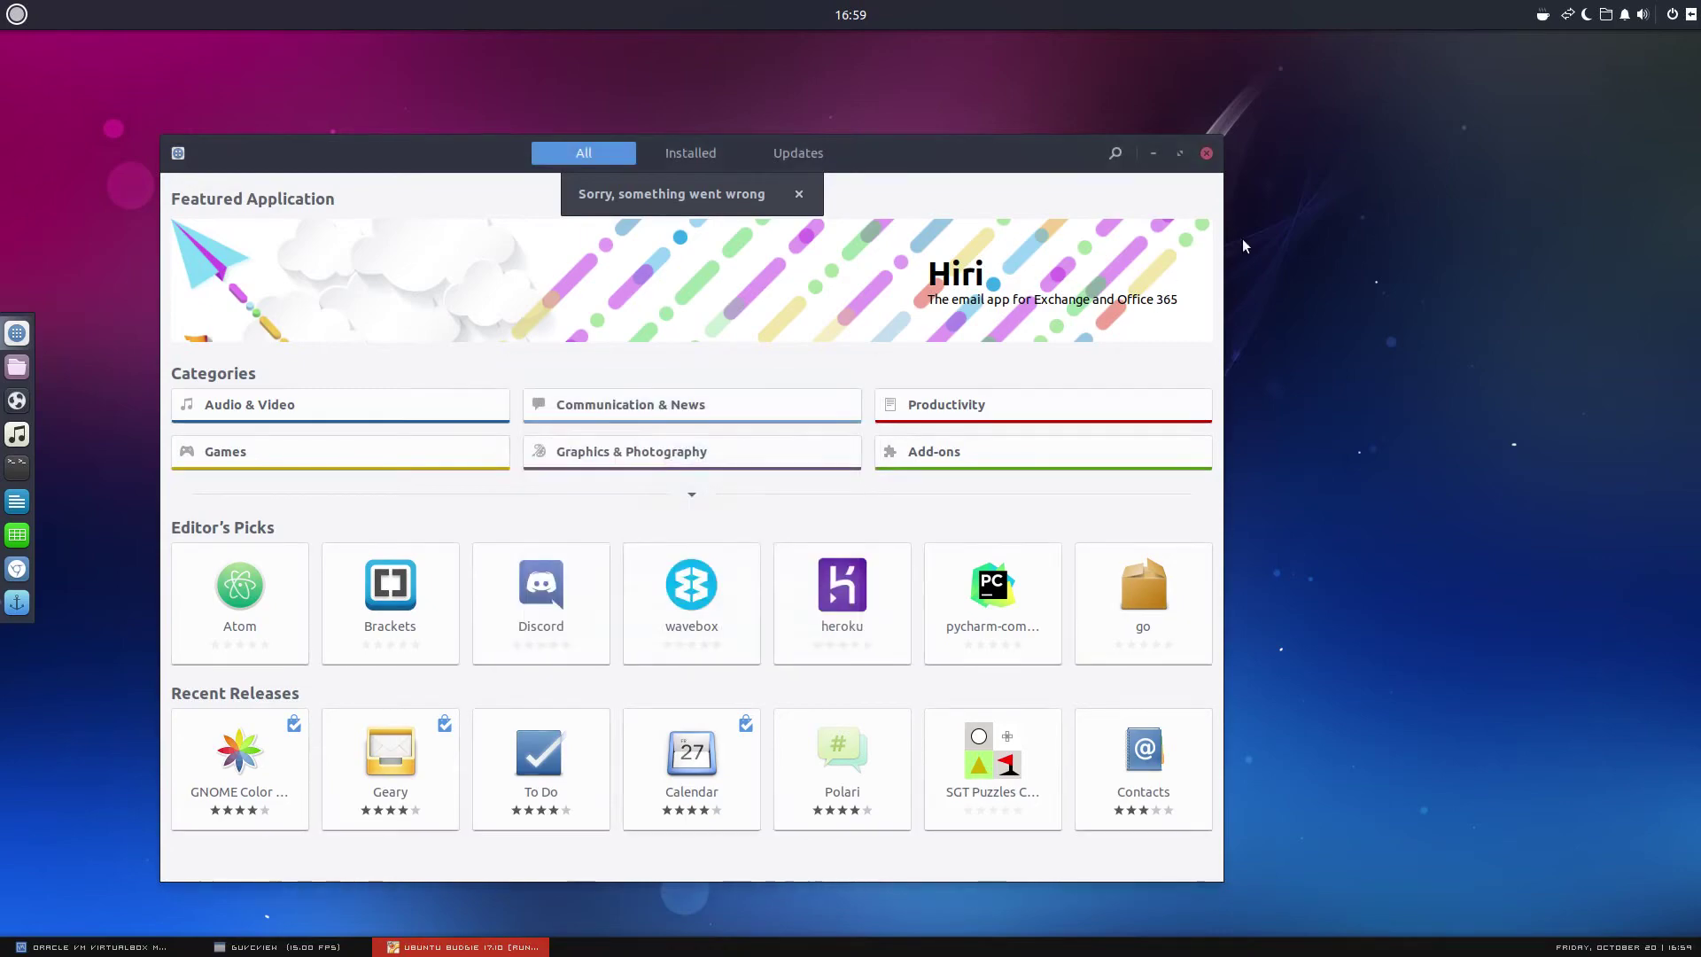
Close GNOME Software and list the Administration apps in the application menu
left_click(1207, 153)
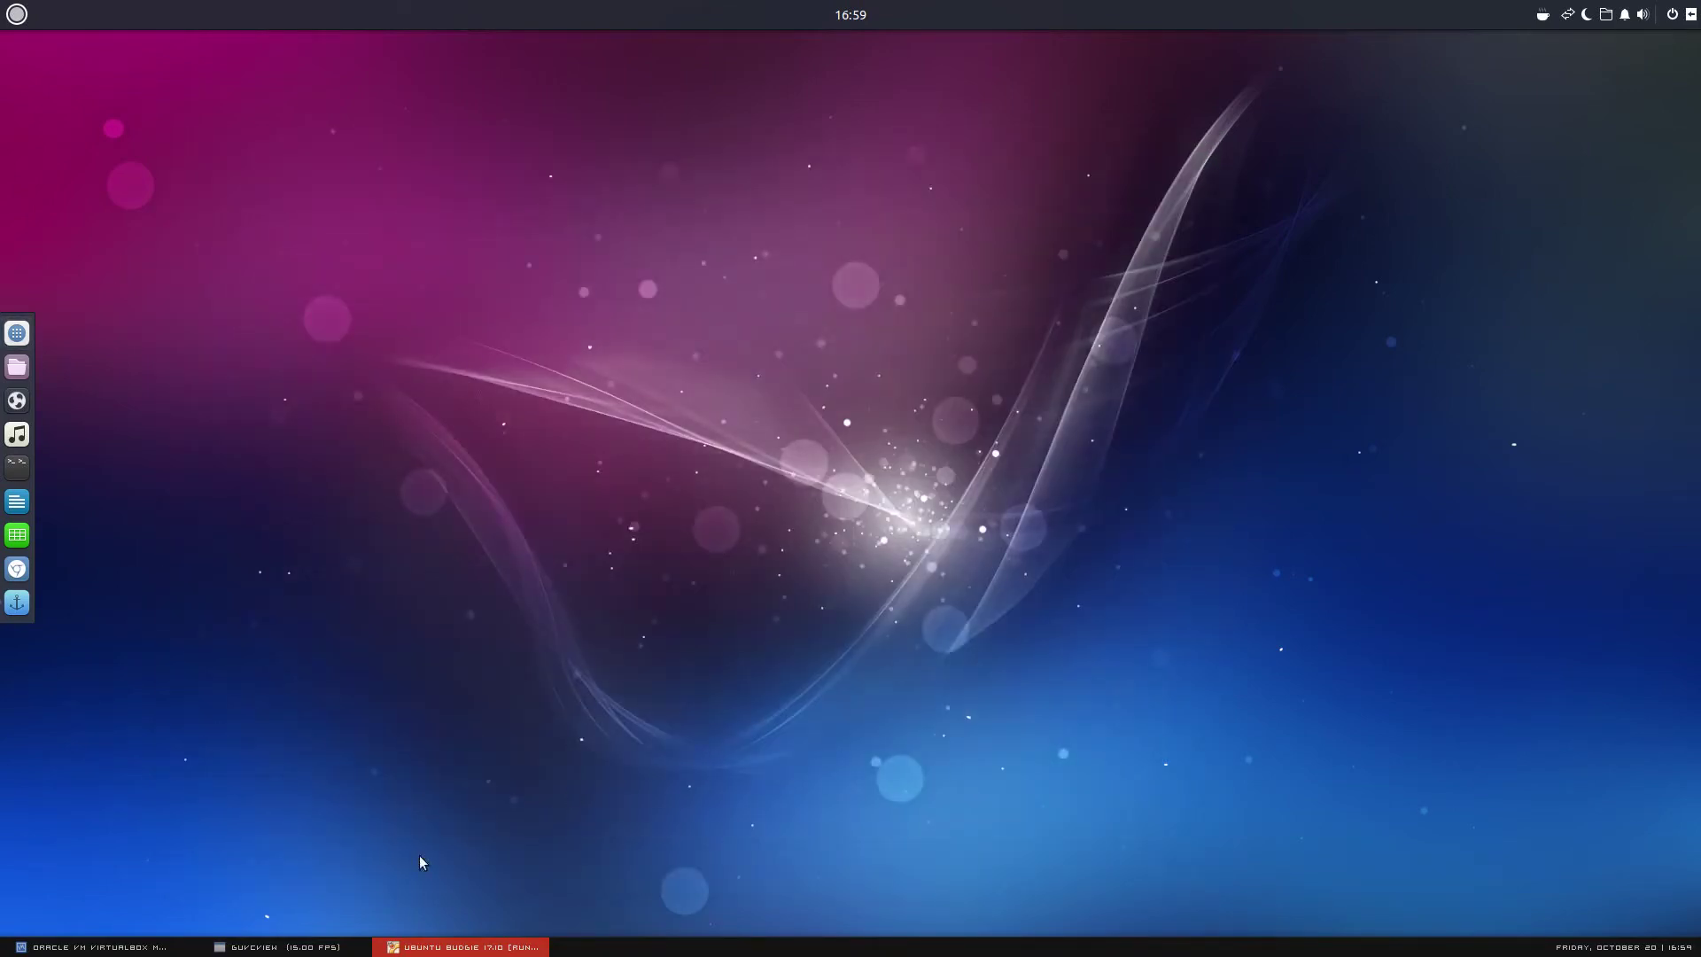
left_click(355, 945)
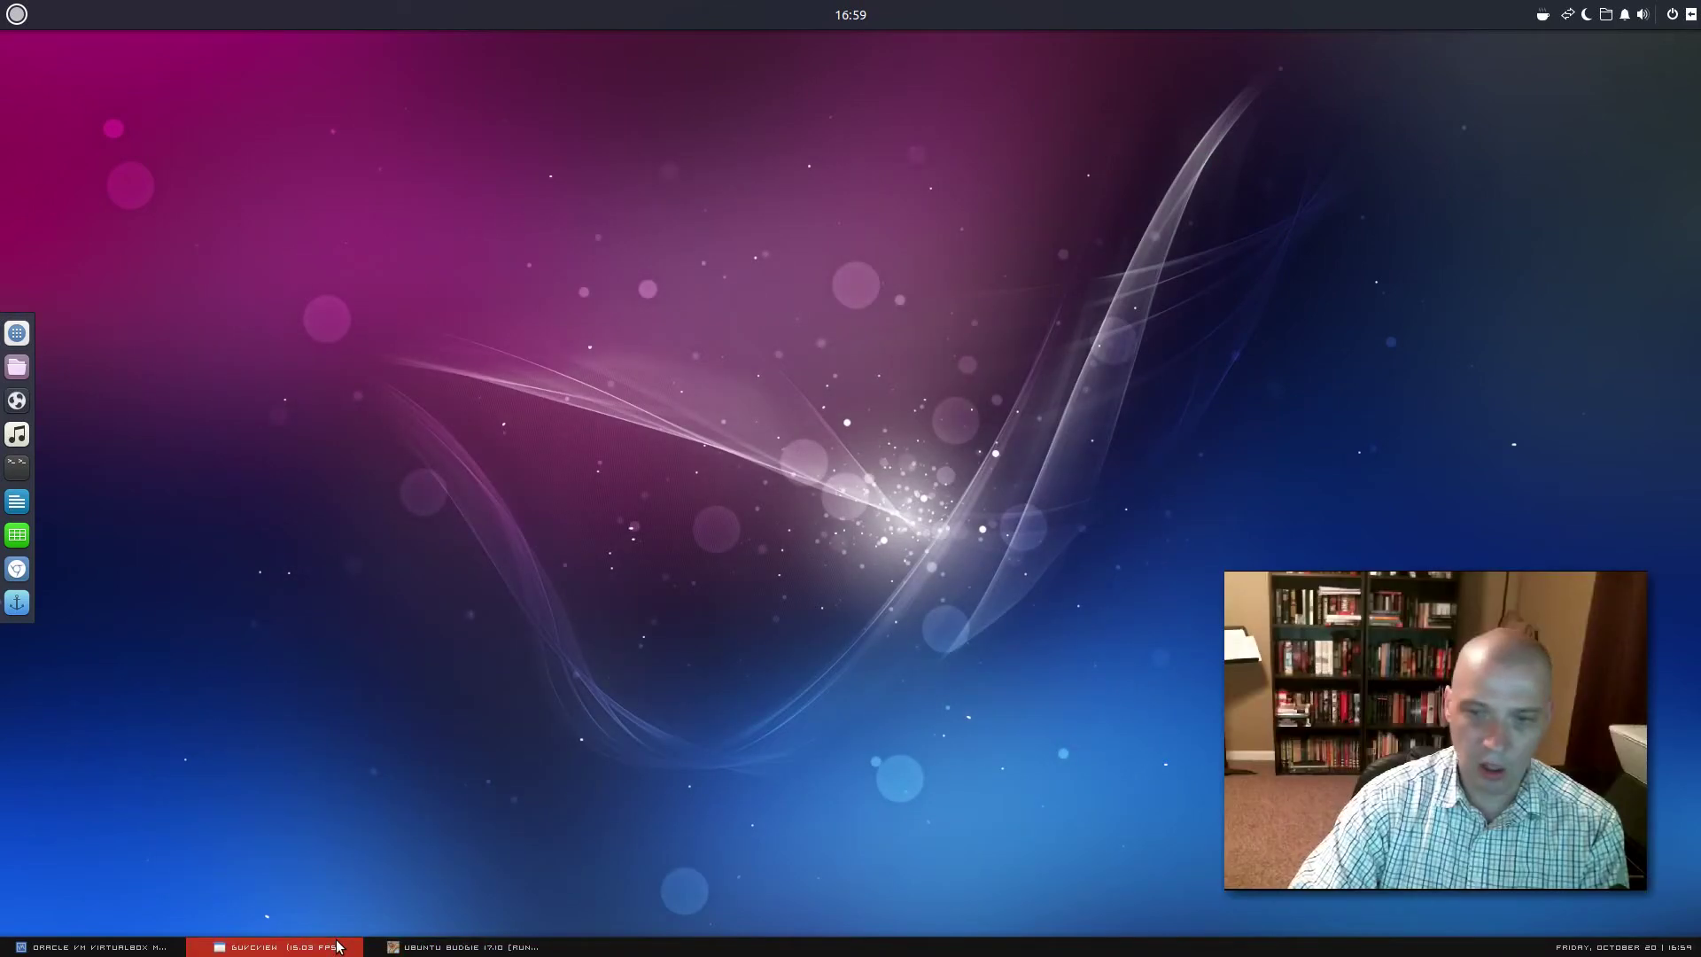
left_click(18, 16)
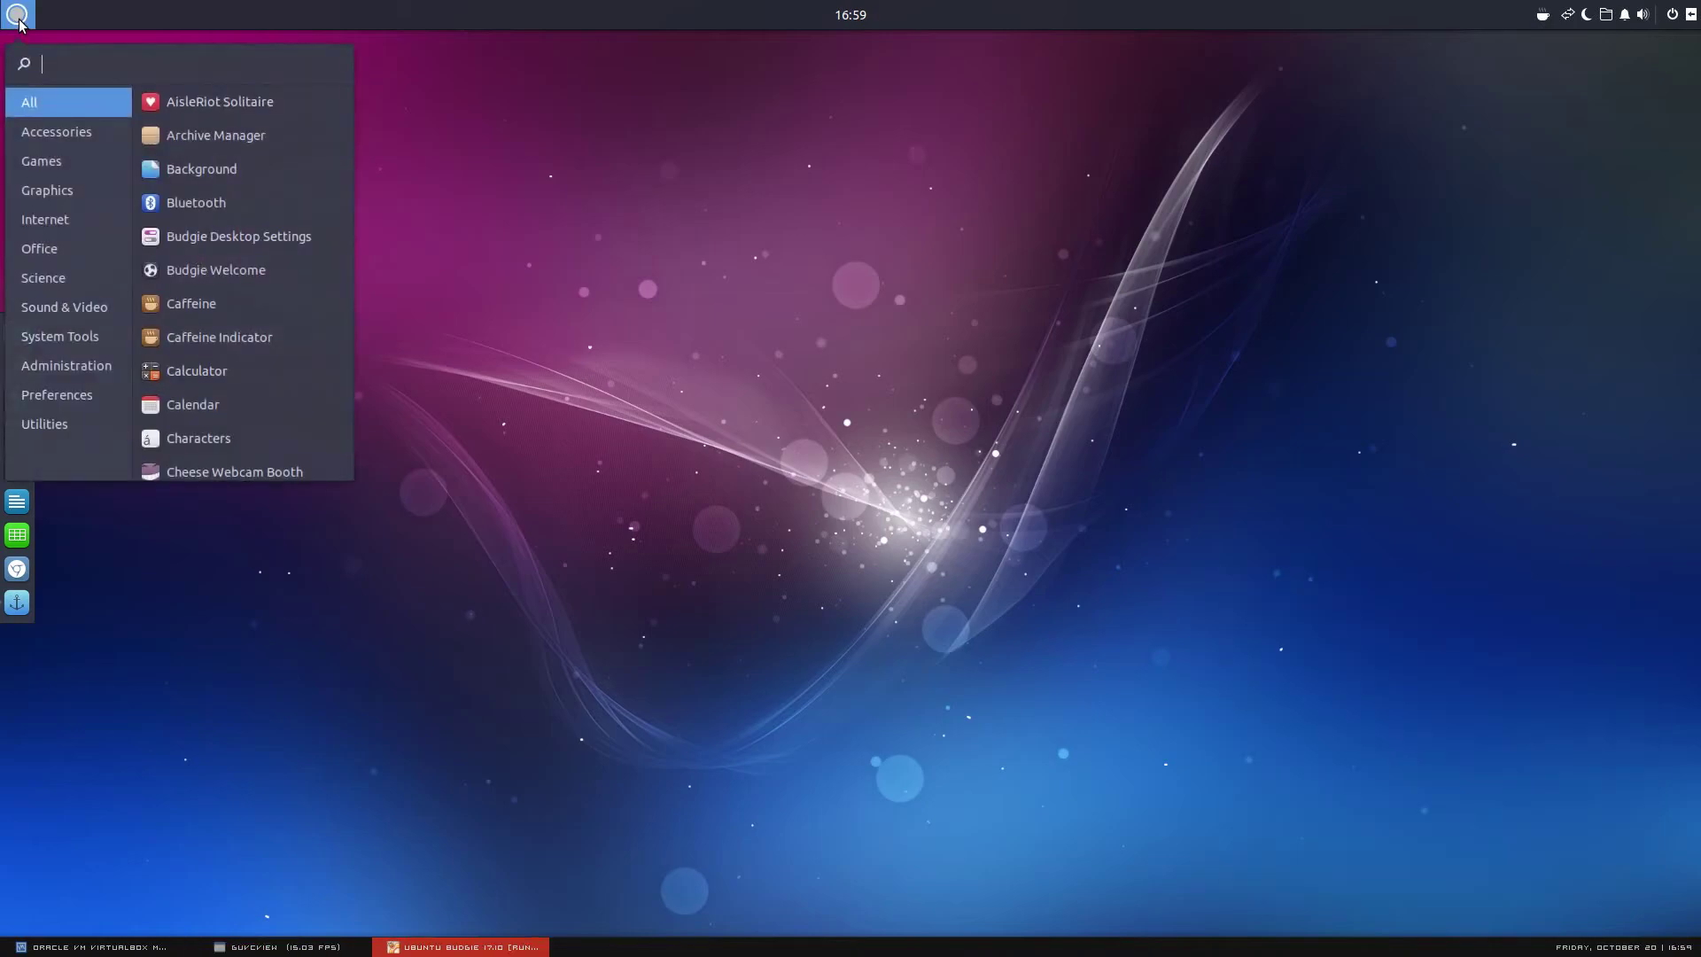
left_click(95, 363)
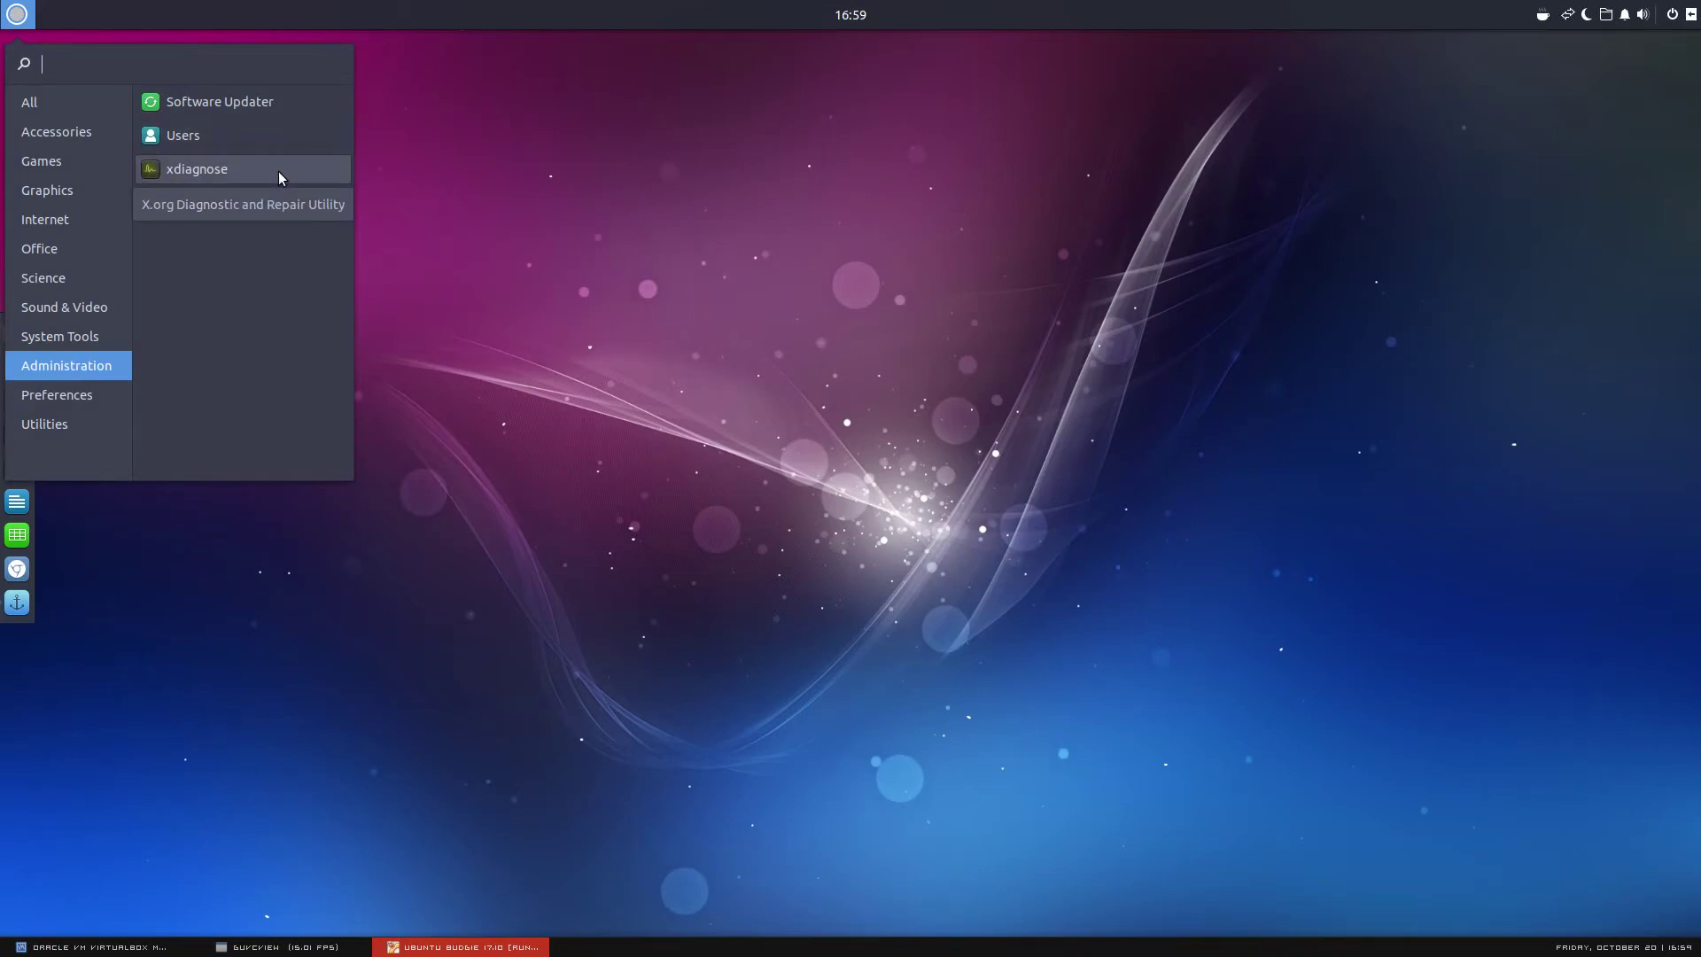
Browse the Preferences apps, then list the Utilities apps from Archive Manager to Tilix
left_click(51, 396)
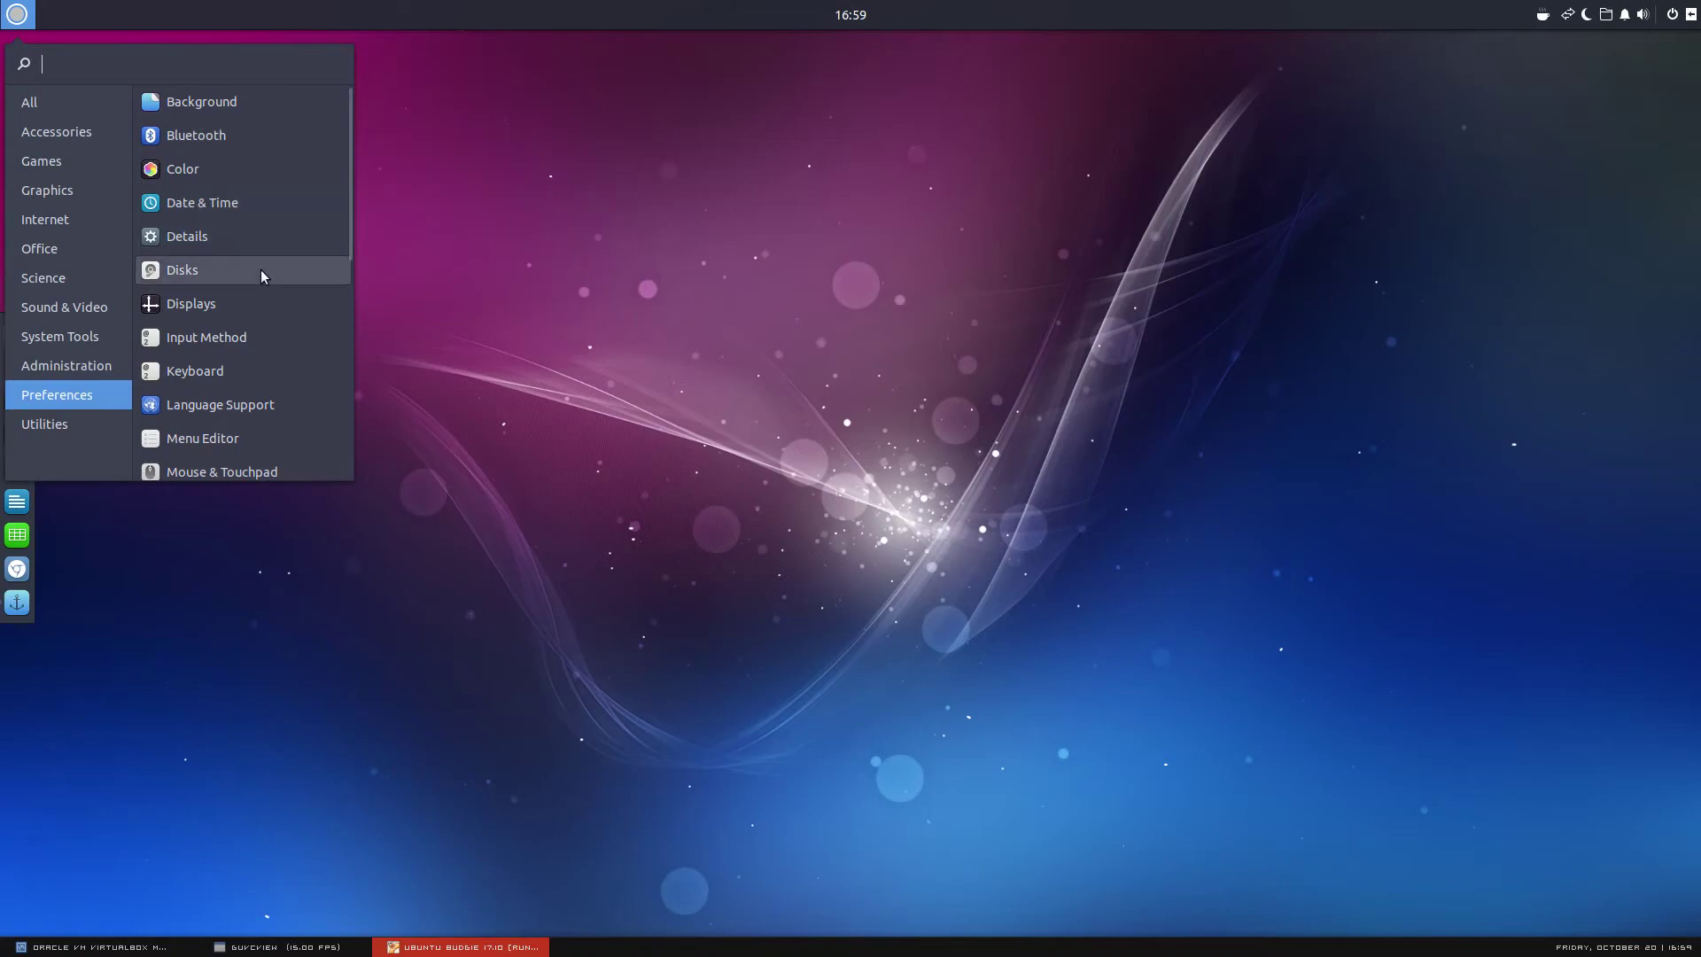
scroll(283, 312, "down", 5)
scroll(306, 221, "down", 2)
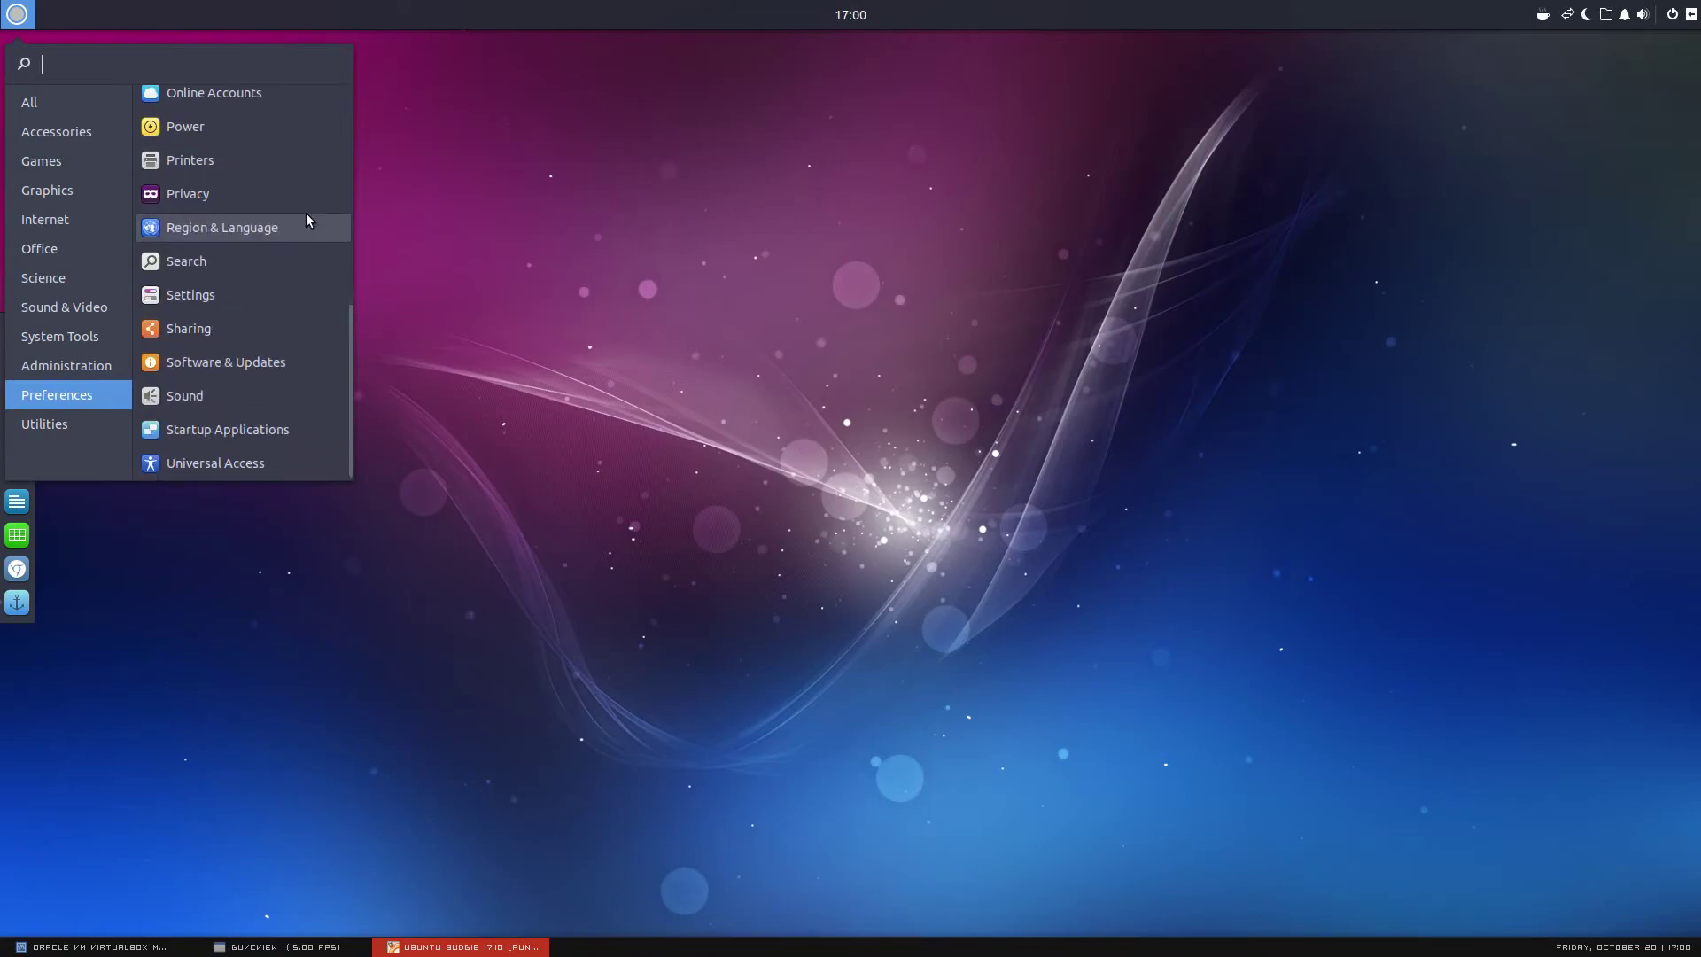
left_click(323, 947)
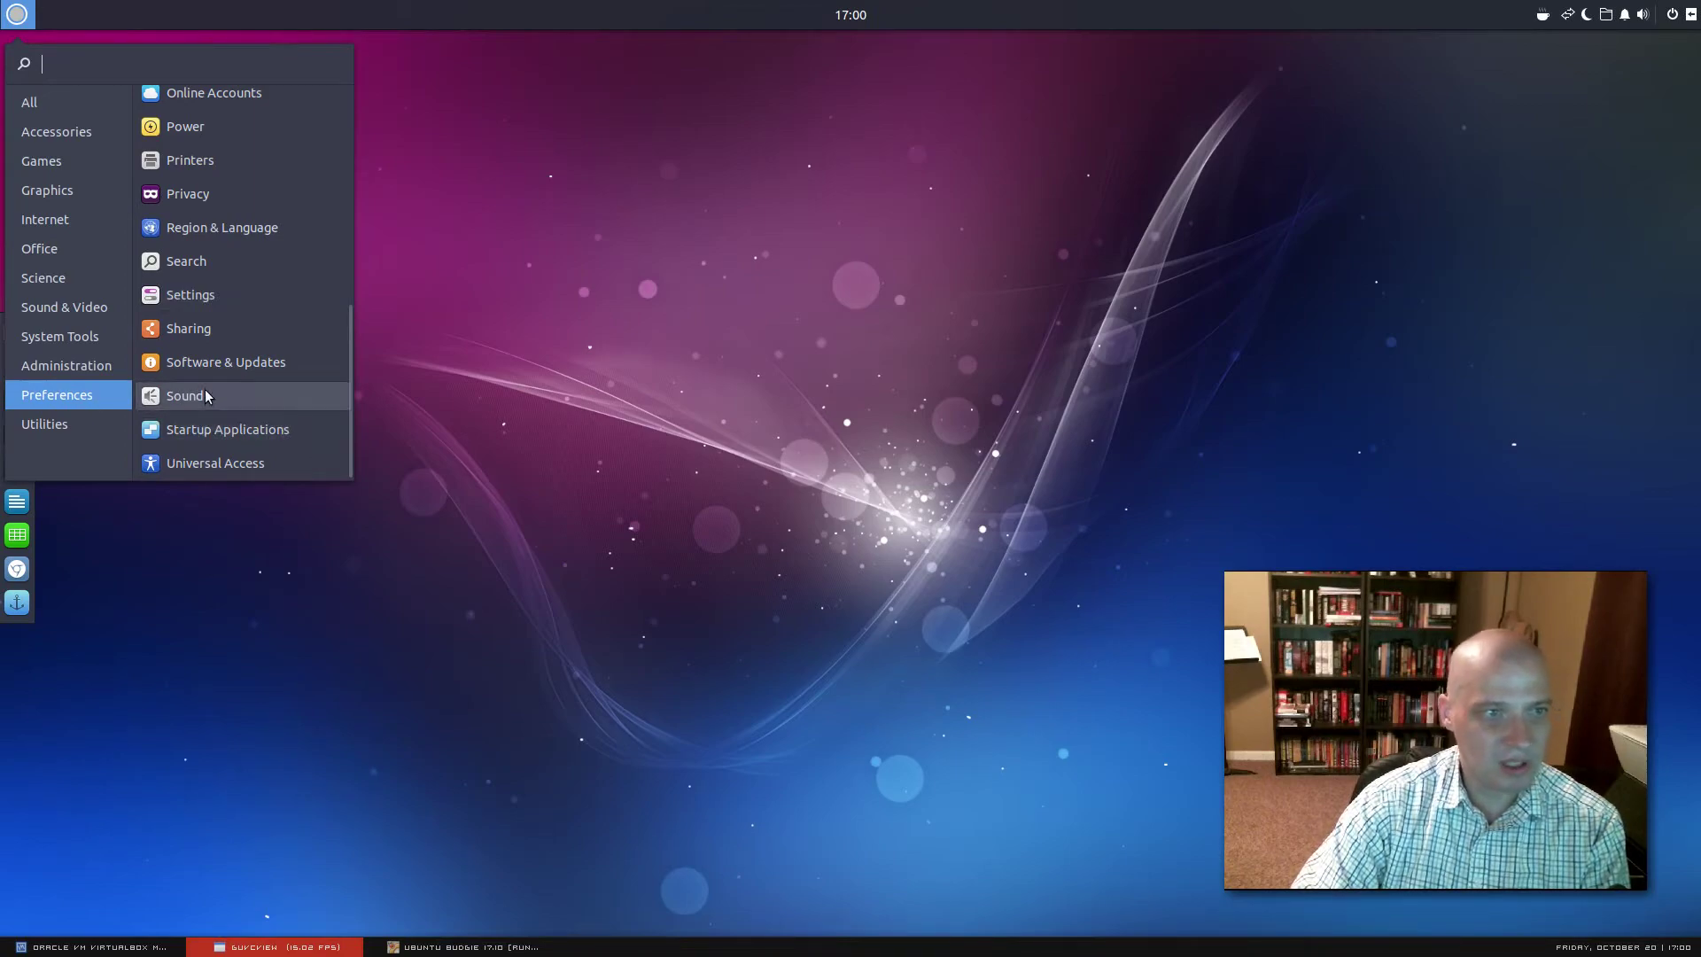
left_click(100, 418)
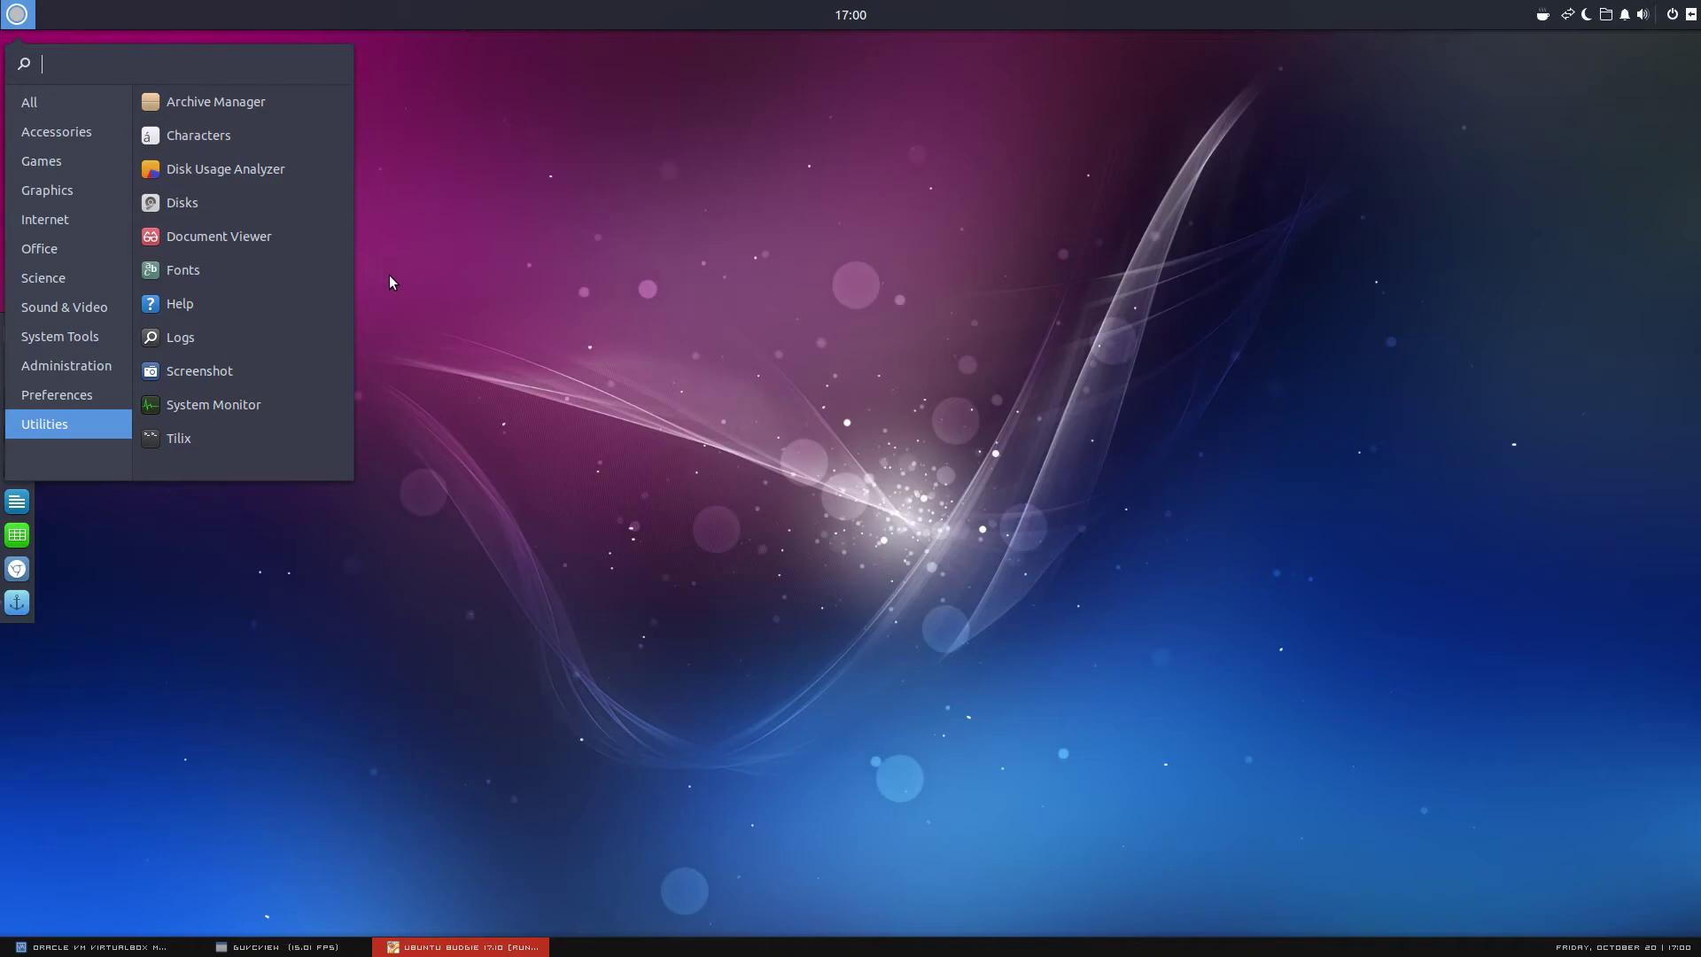
Launch System Monitor, view its version and credits, then close the dialog and the window
left_click(297, 404)
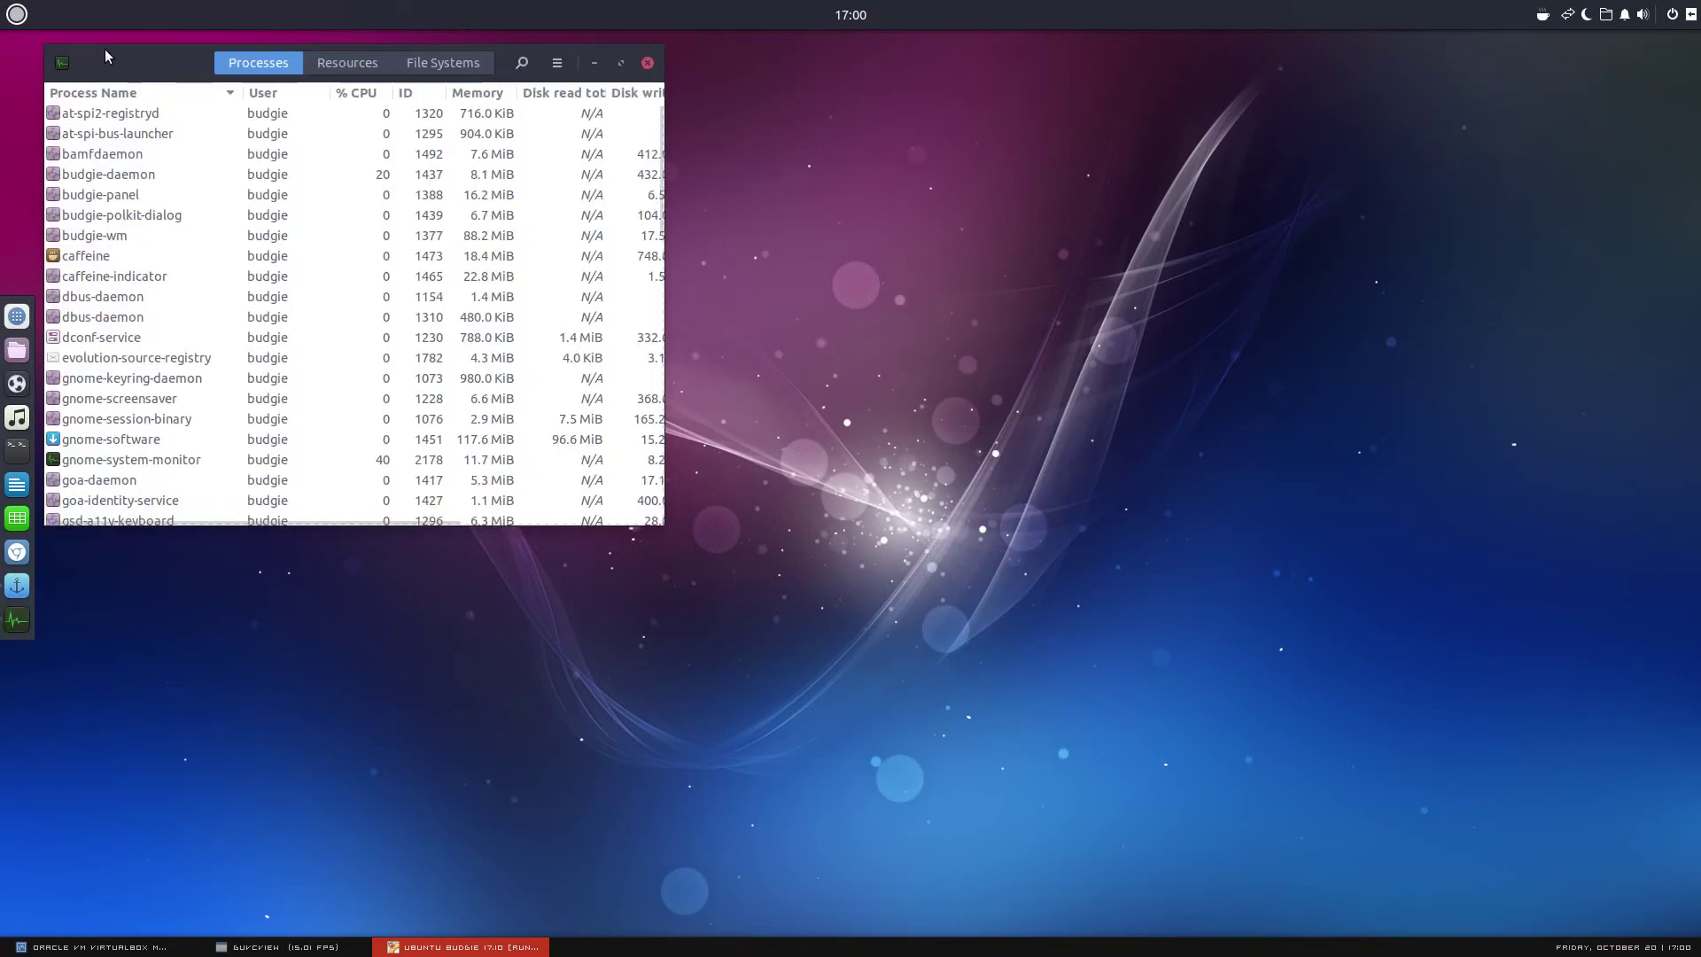
left_click_drag(64, 66, 255, 197)
left_click(255, 197)
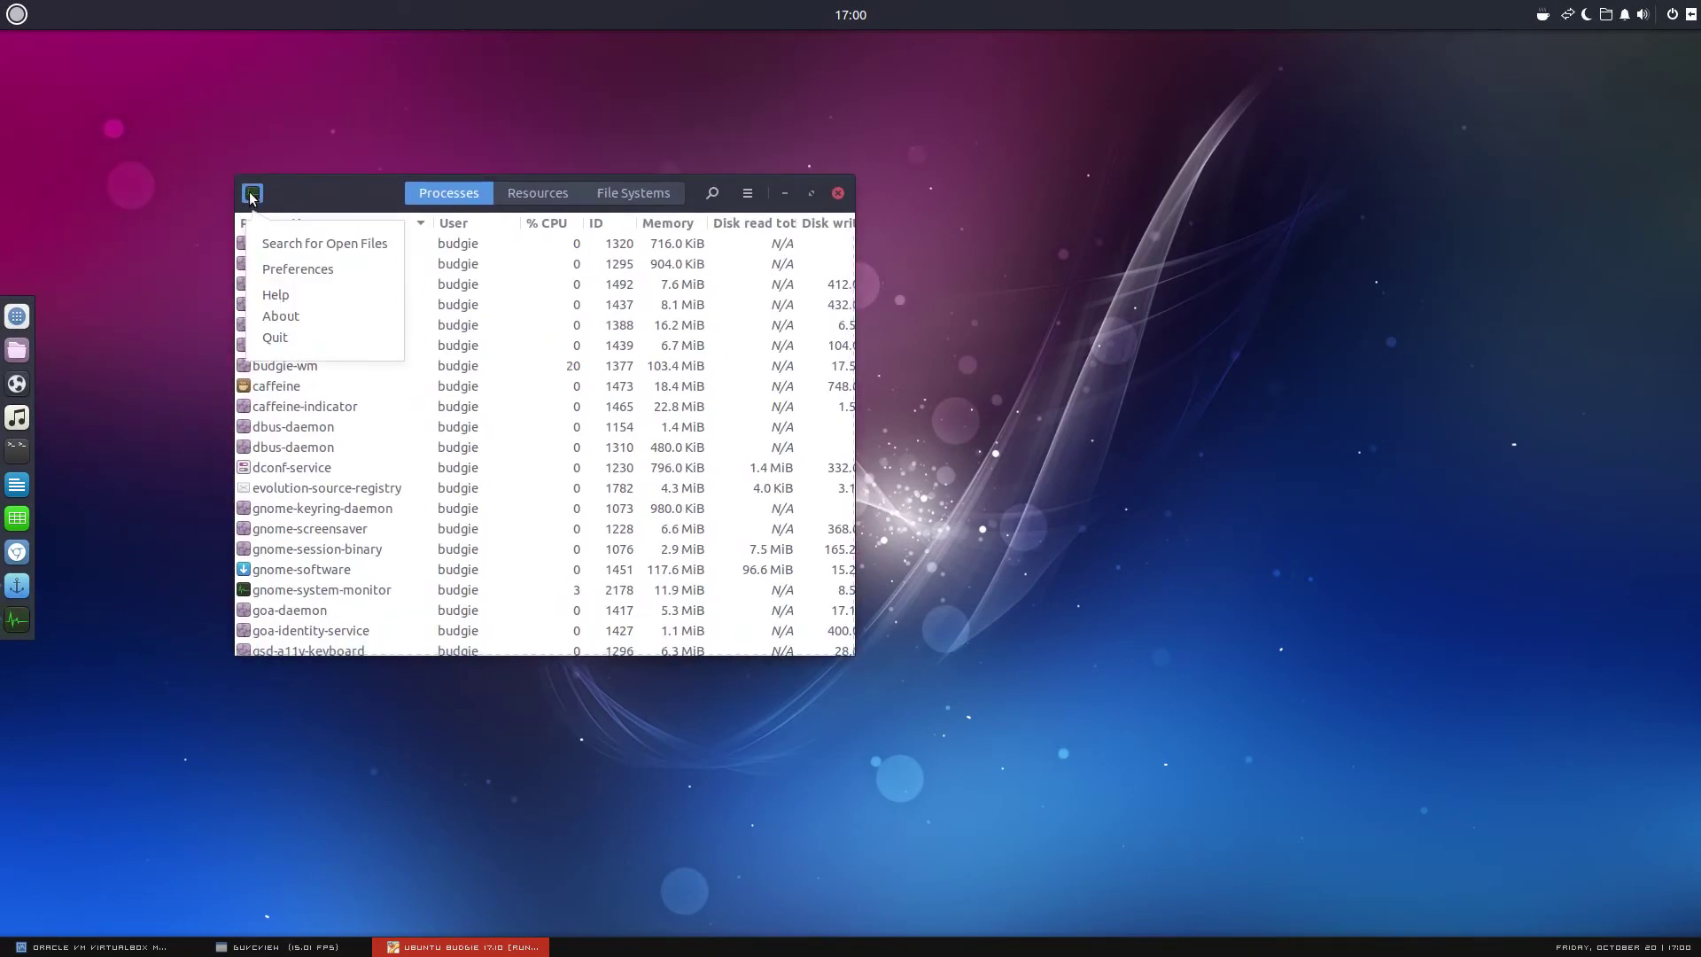
left_click(303, 311)
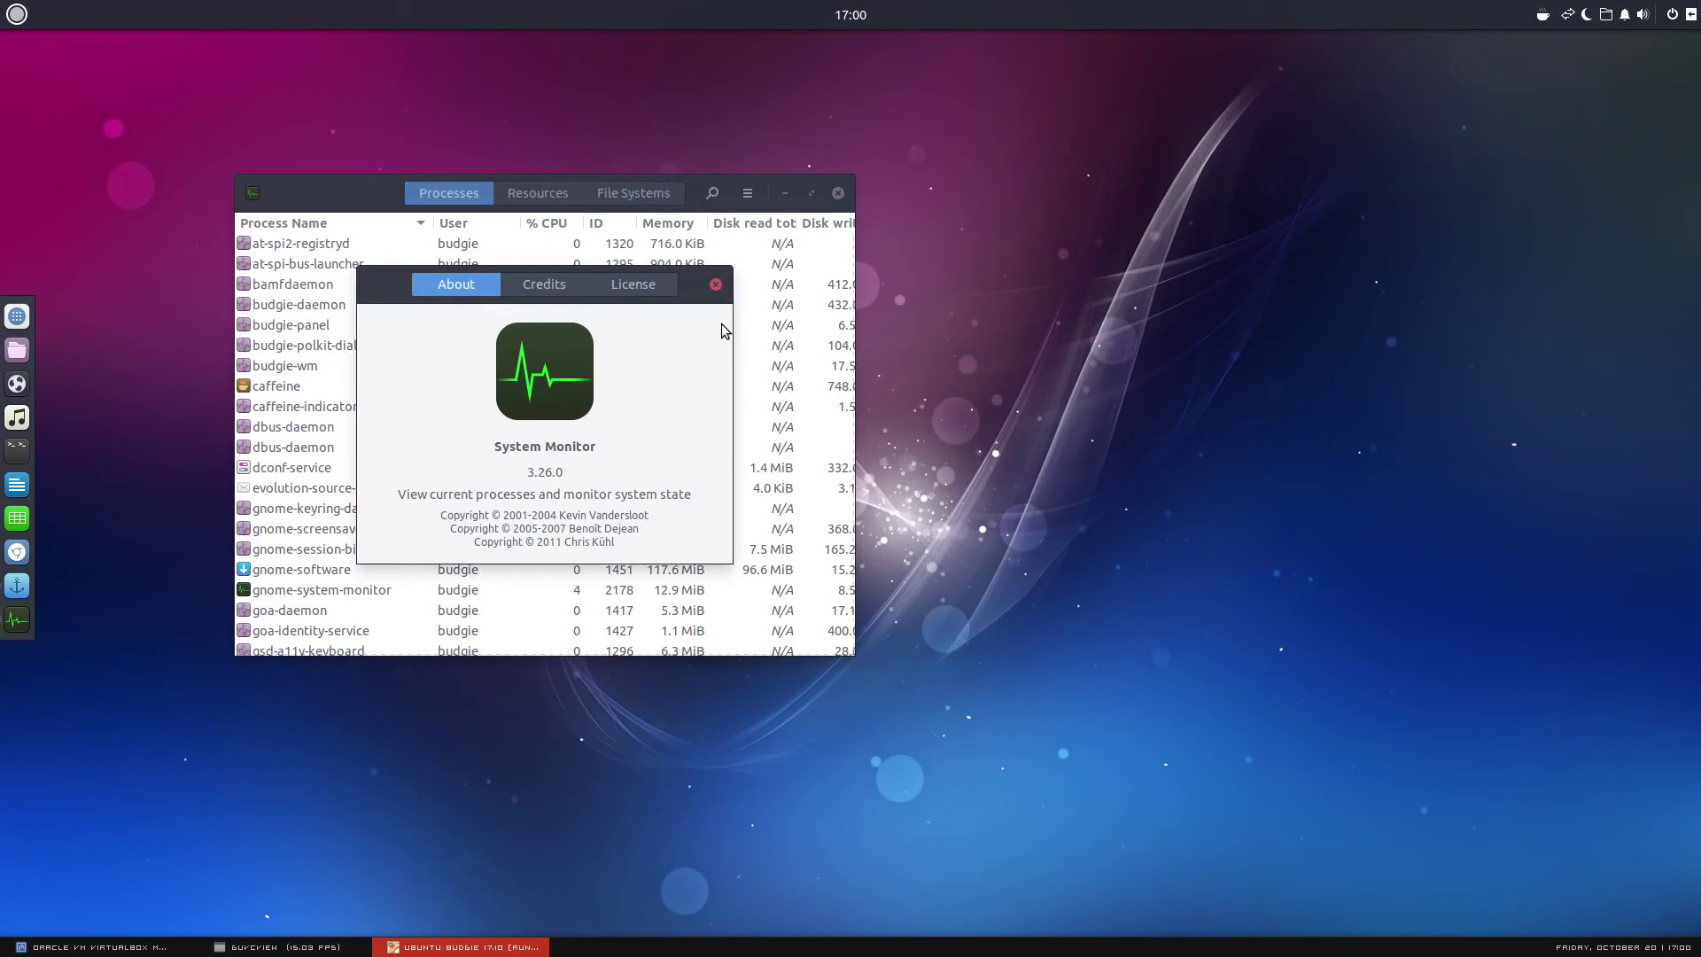
left_click(715, 289)
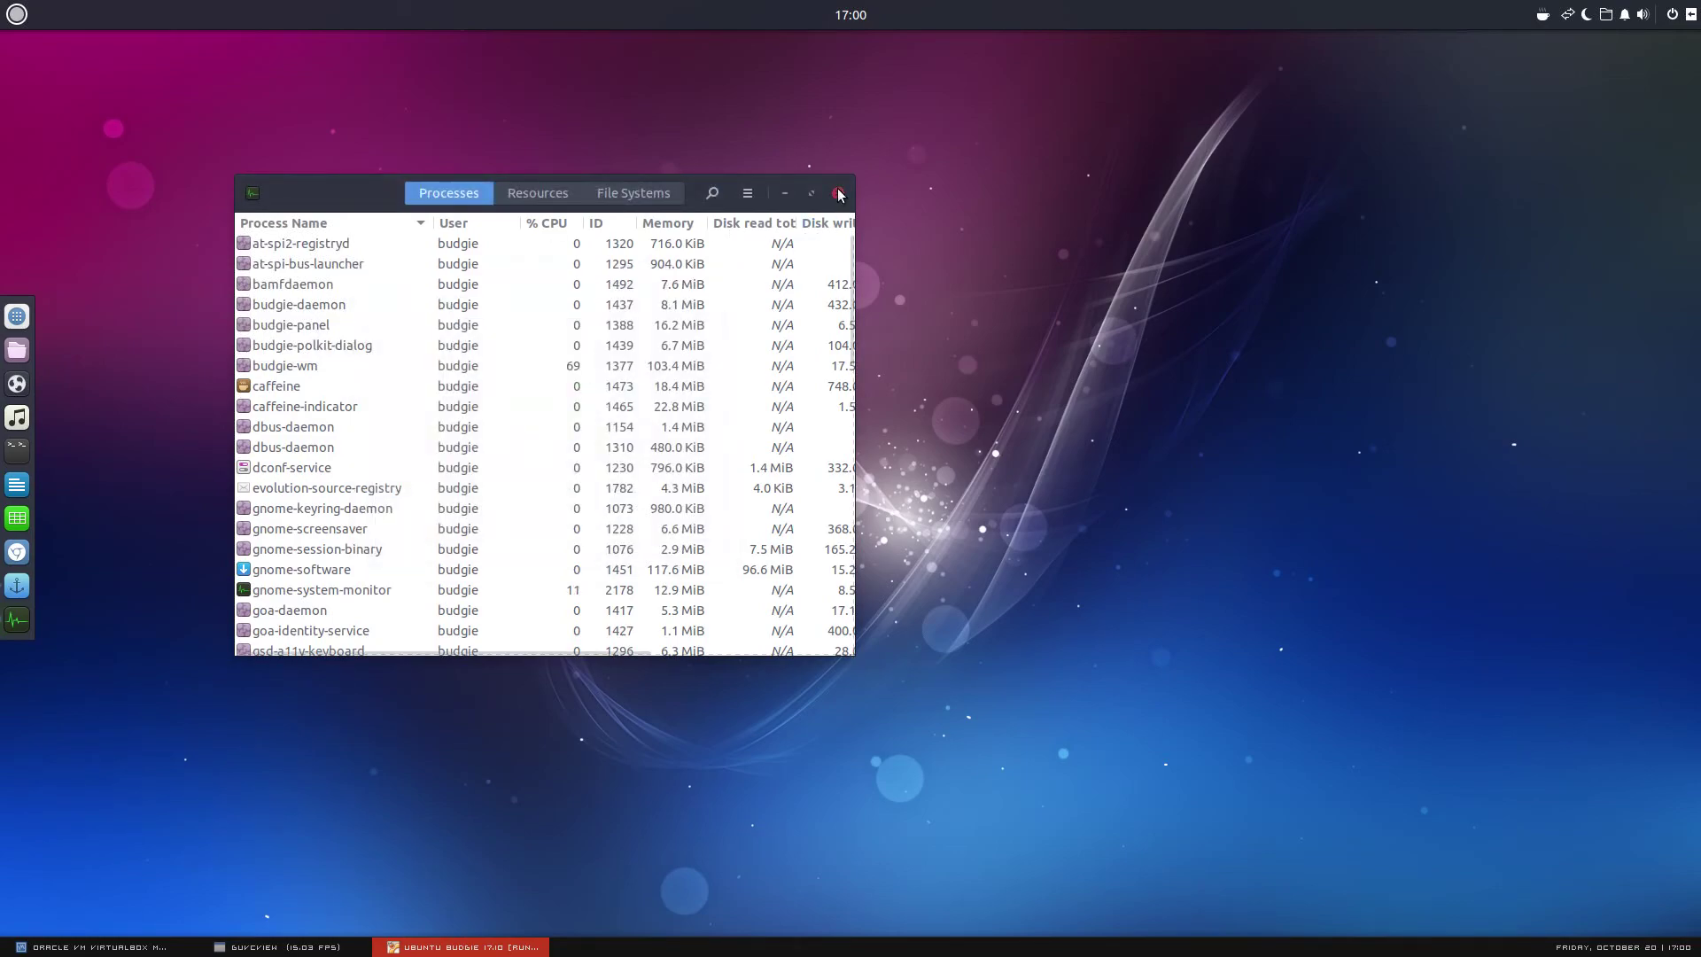
left_click(838, 193)
Launch the Tilix terminal from Utilities, reposition it, and close it again
left_click(17, 14)
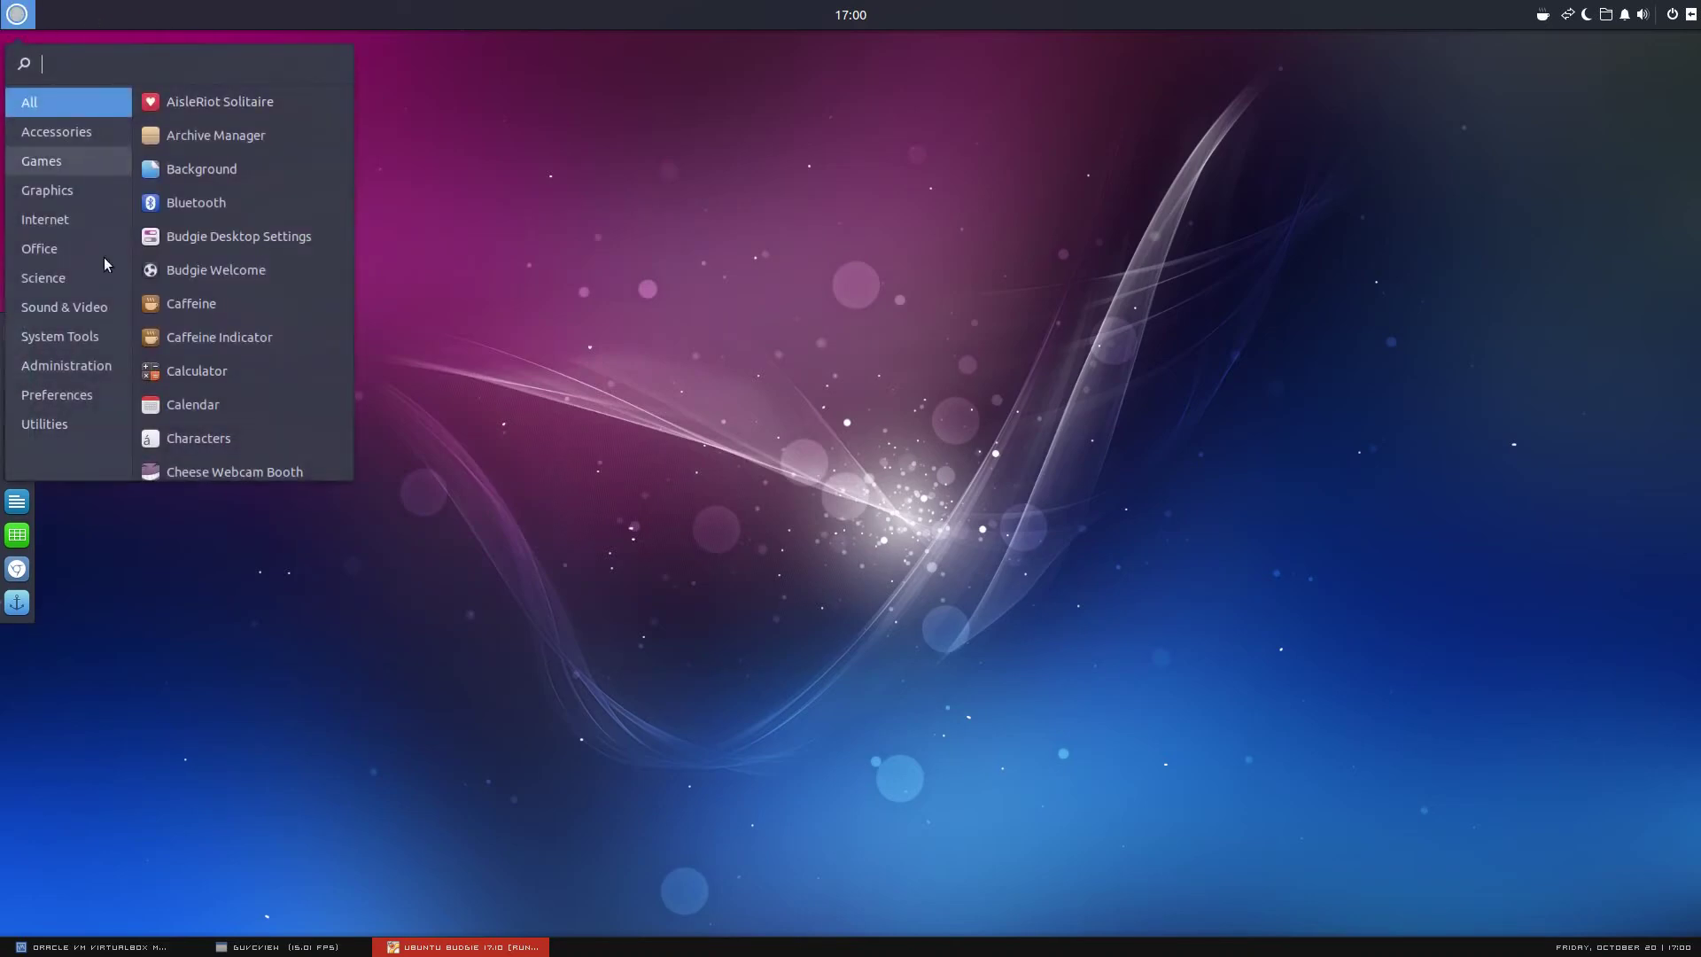
left_click(81, 416)
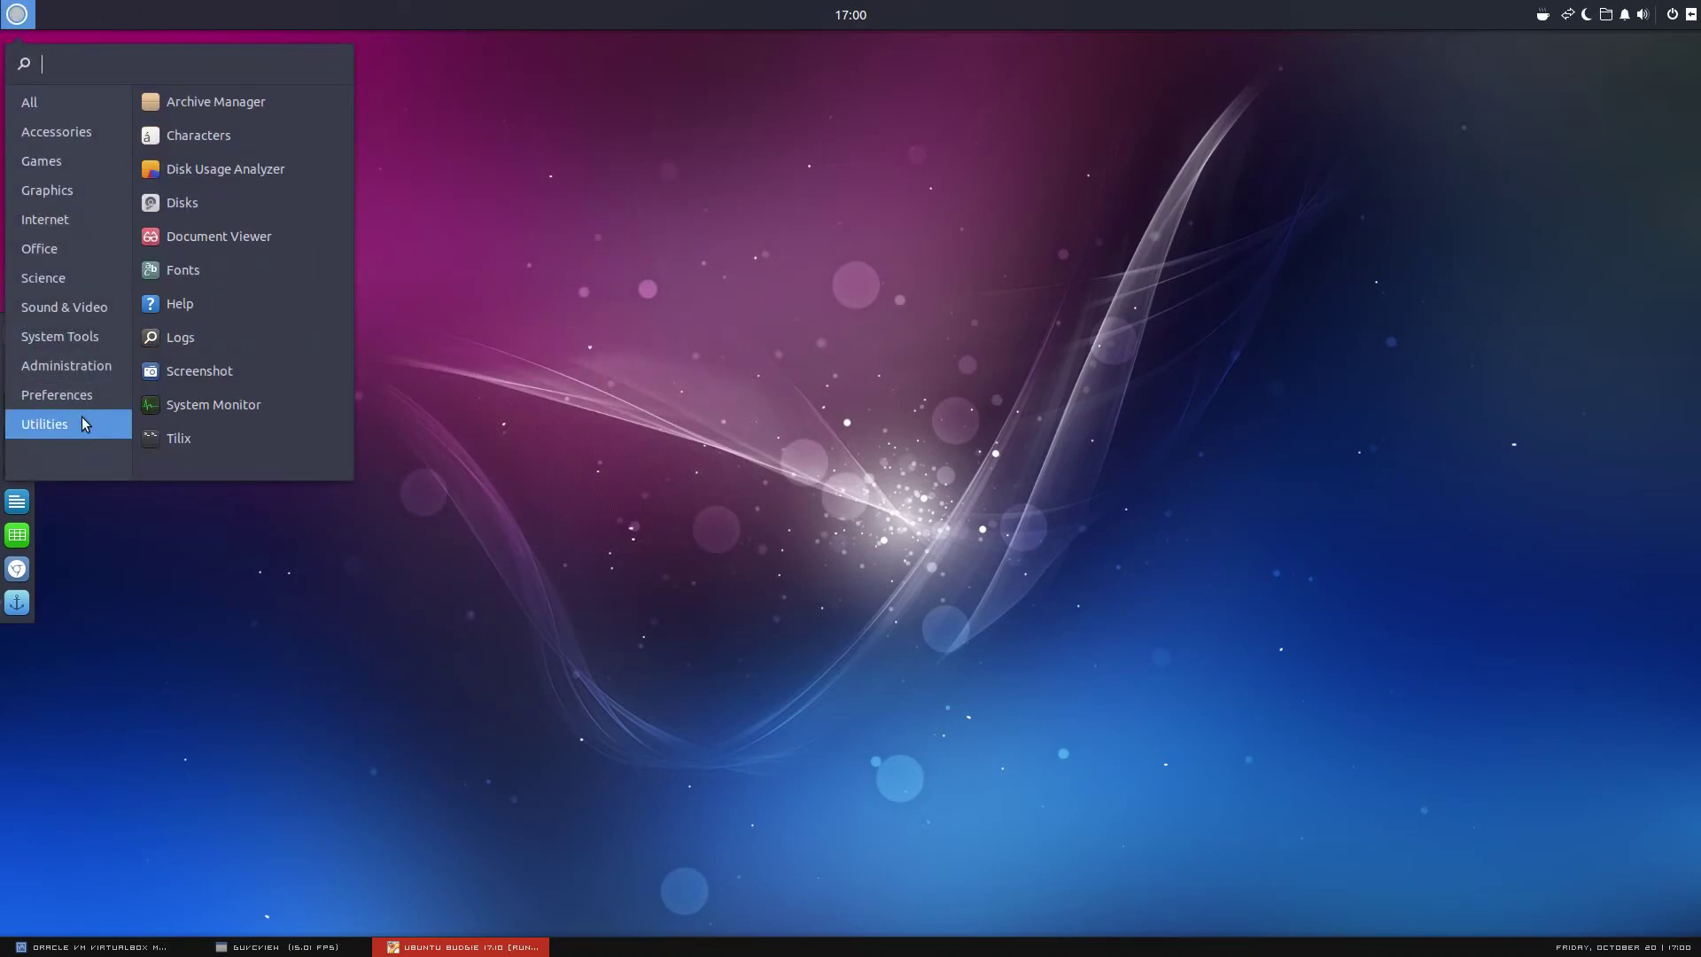
left_click(198, 440)
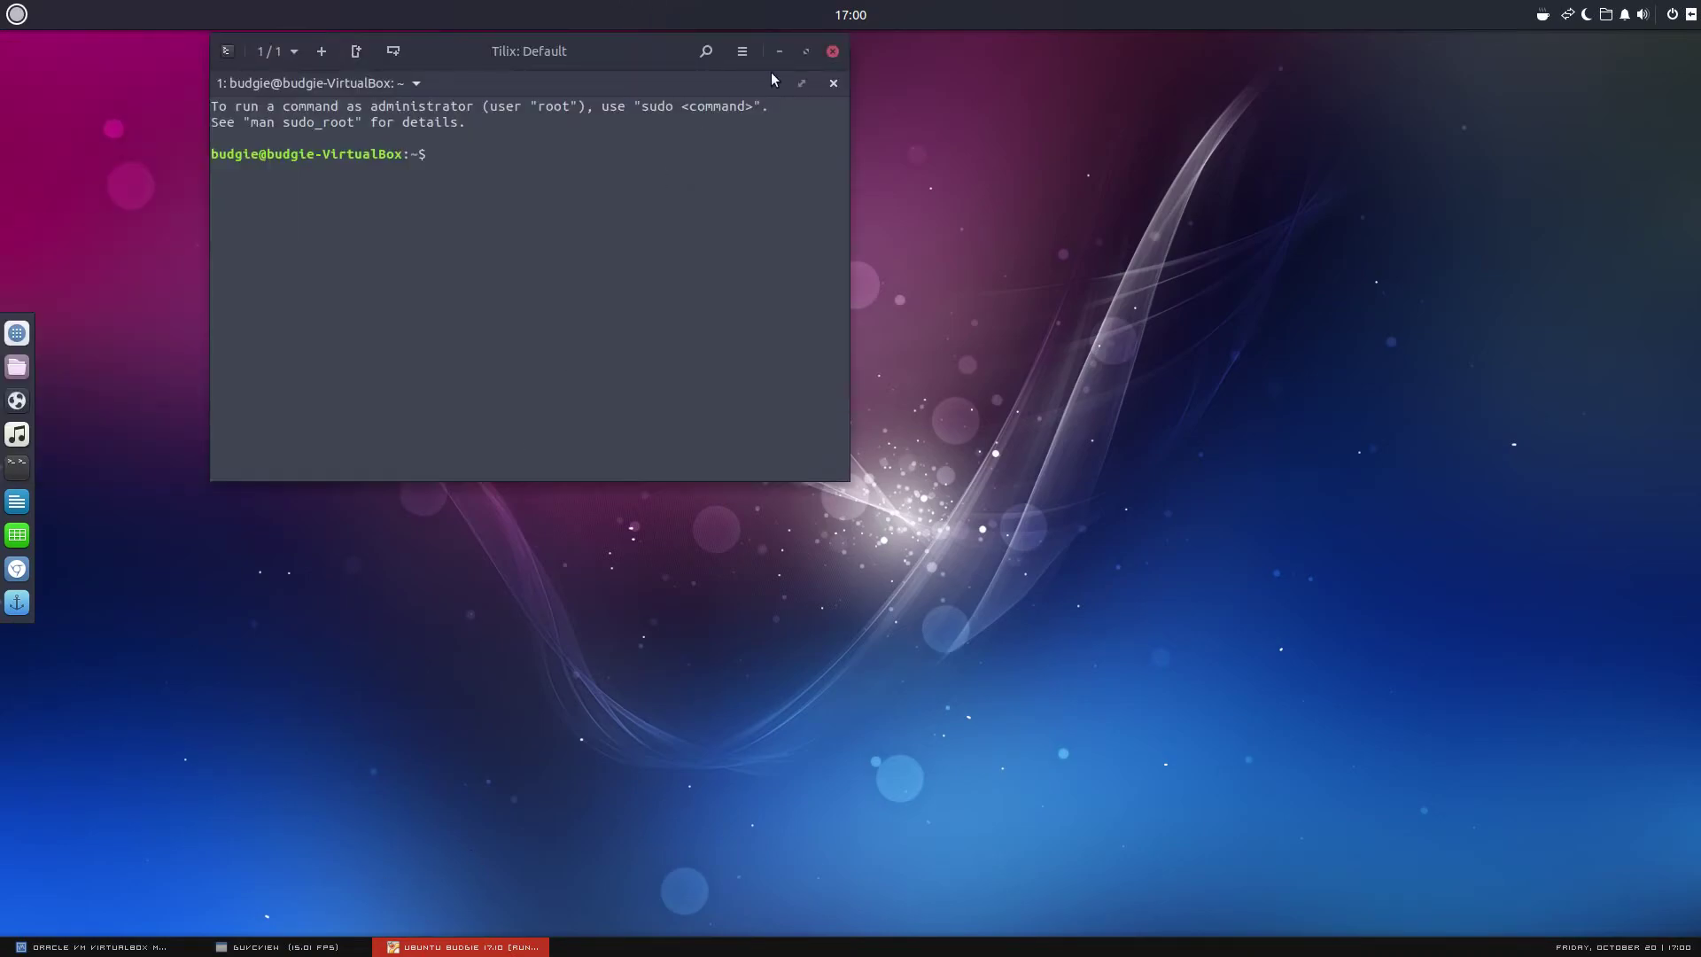
left_click(301, 946)
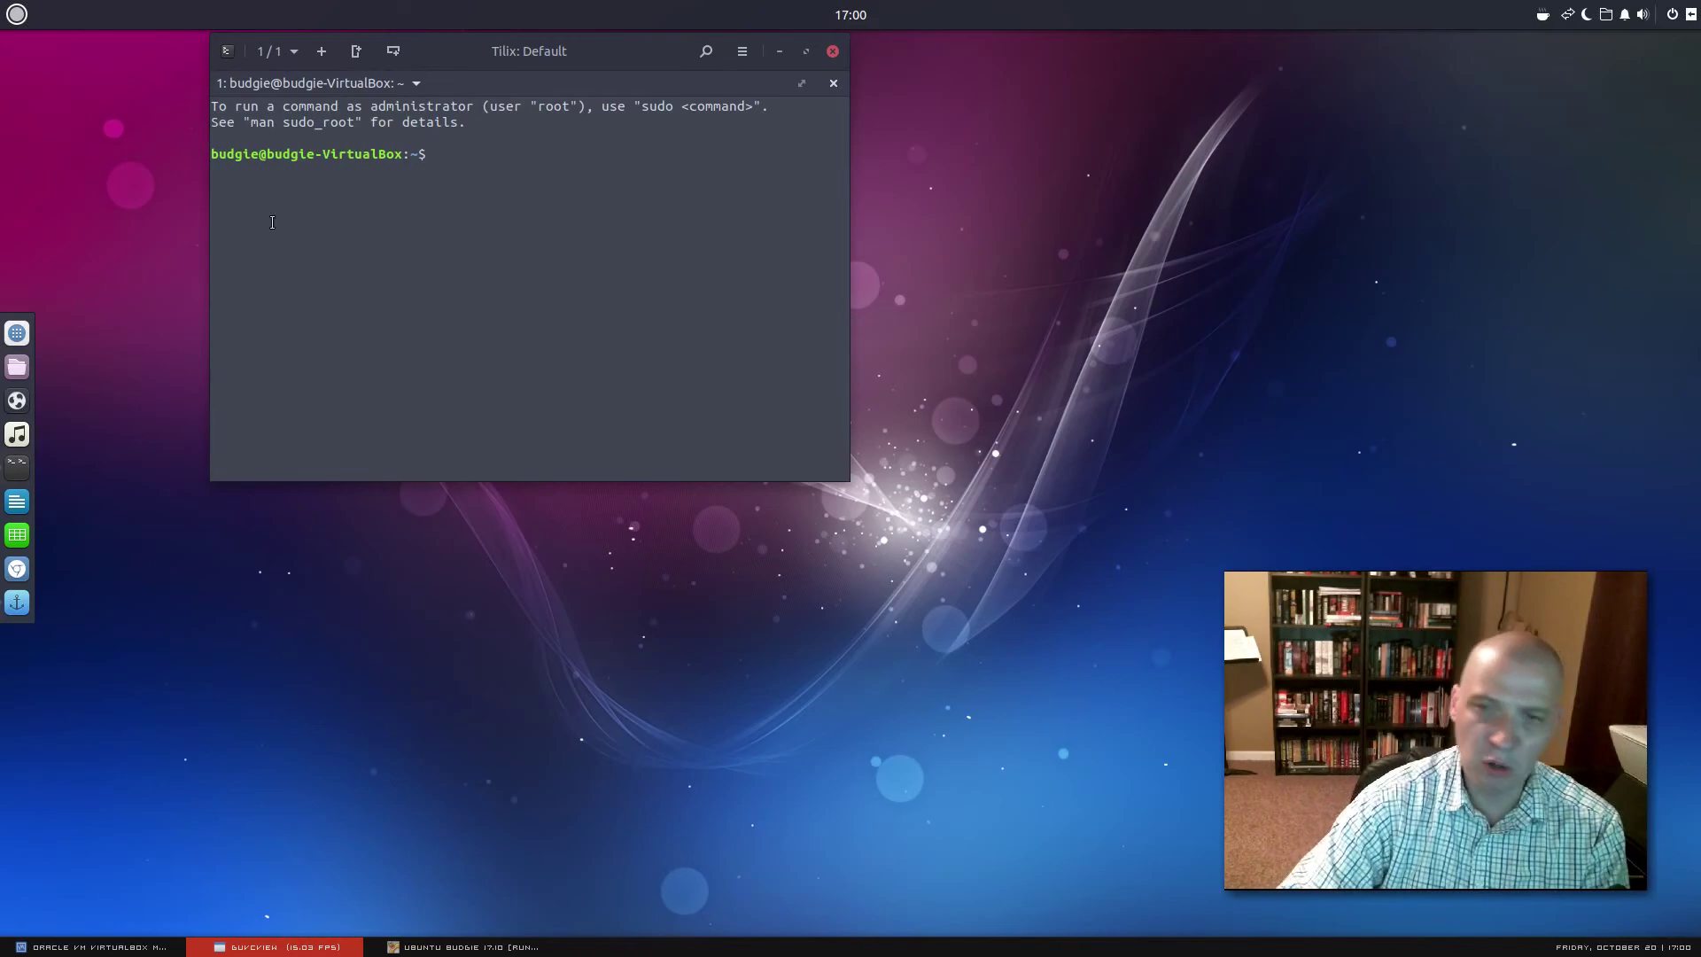
left_click_drag(575, 57, 612, 215)
left_click(865, 211)
left_click(321, 949)
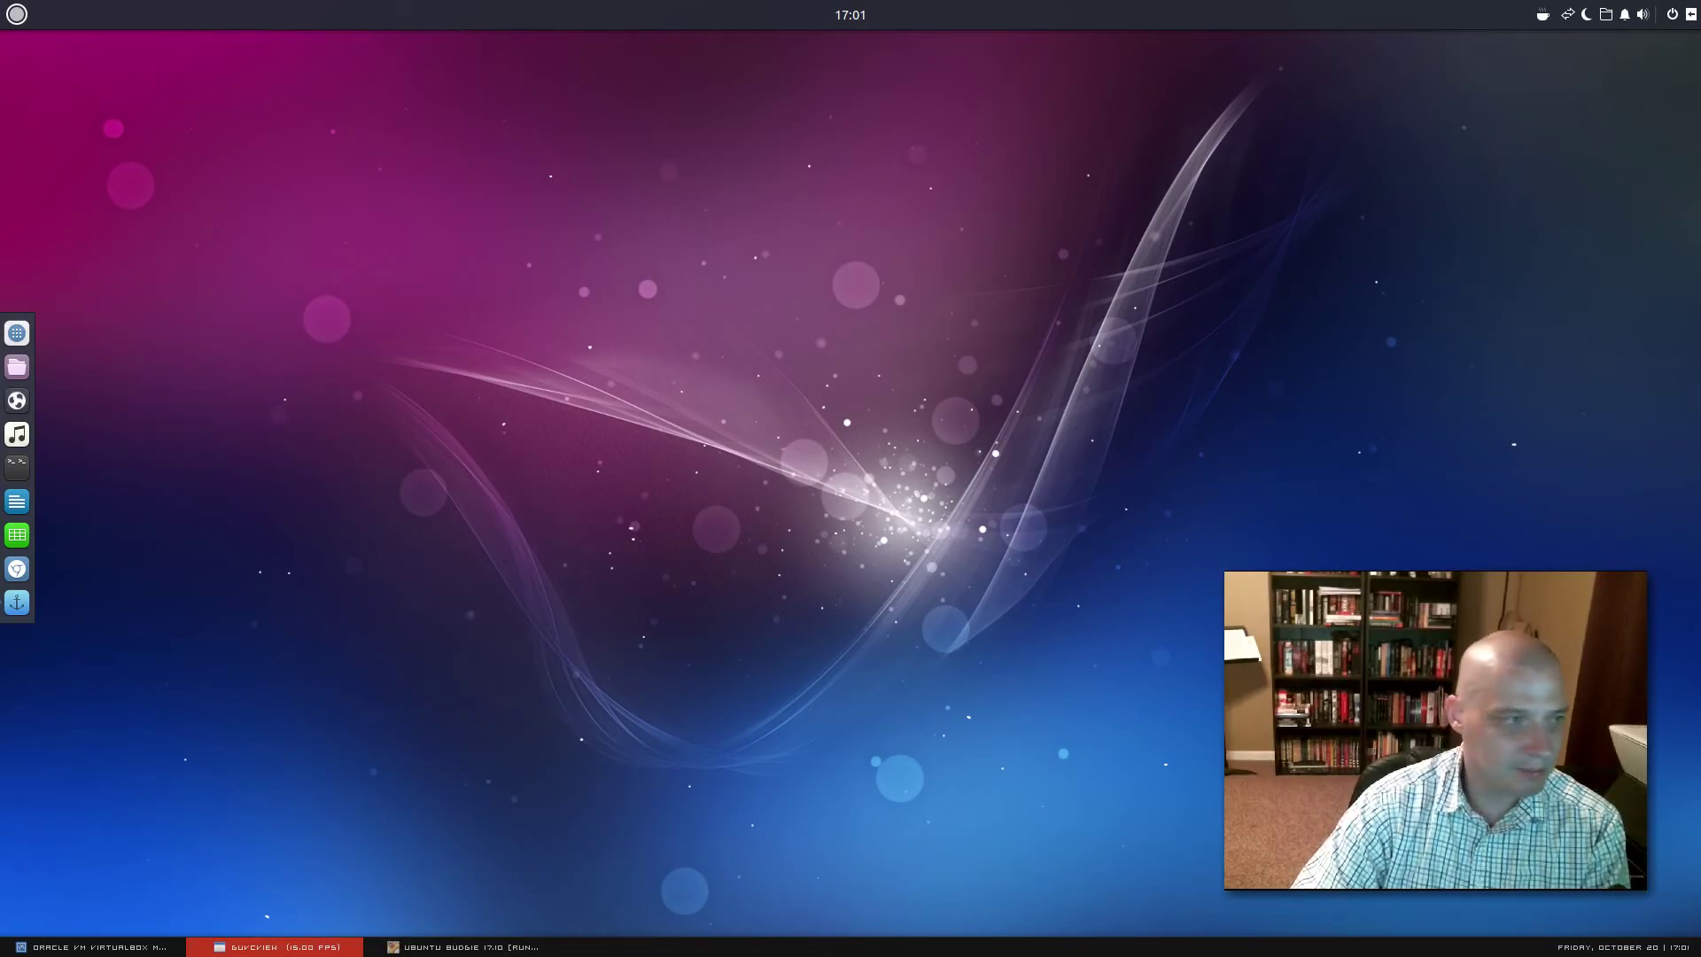
Open Files at the Home folder and move its window right and down
left_click(17, 535)
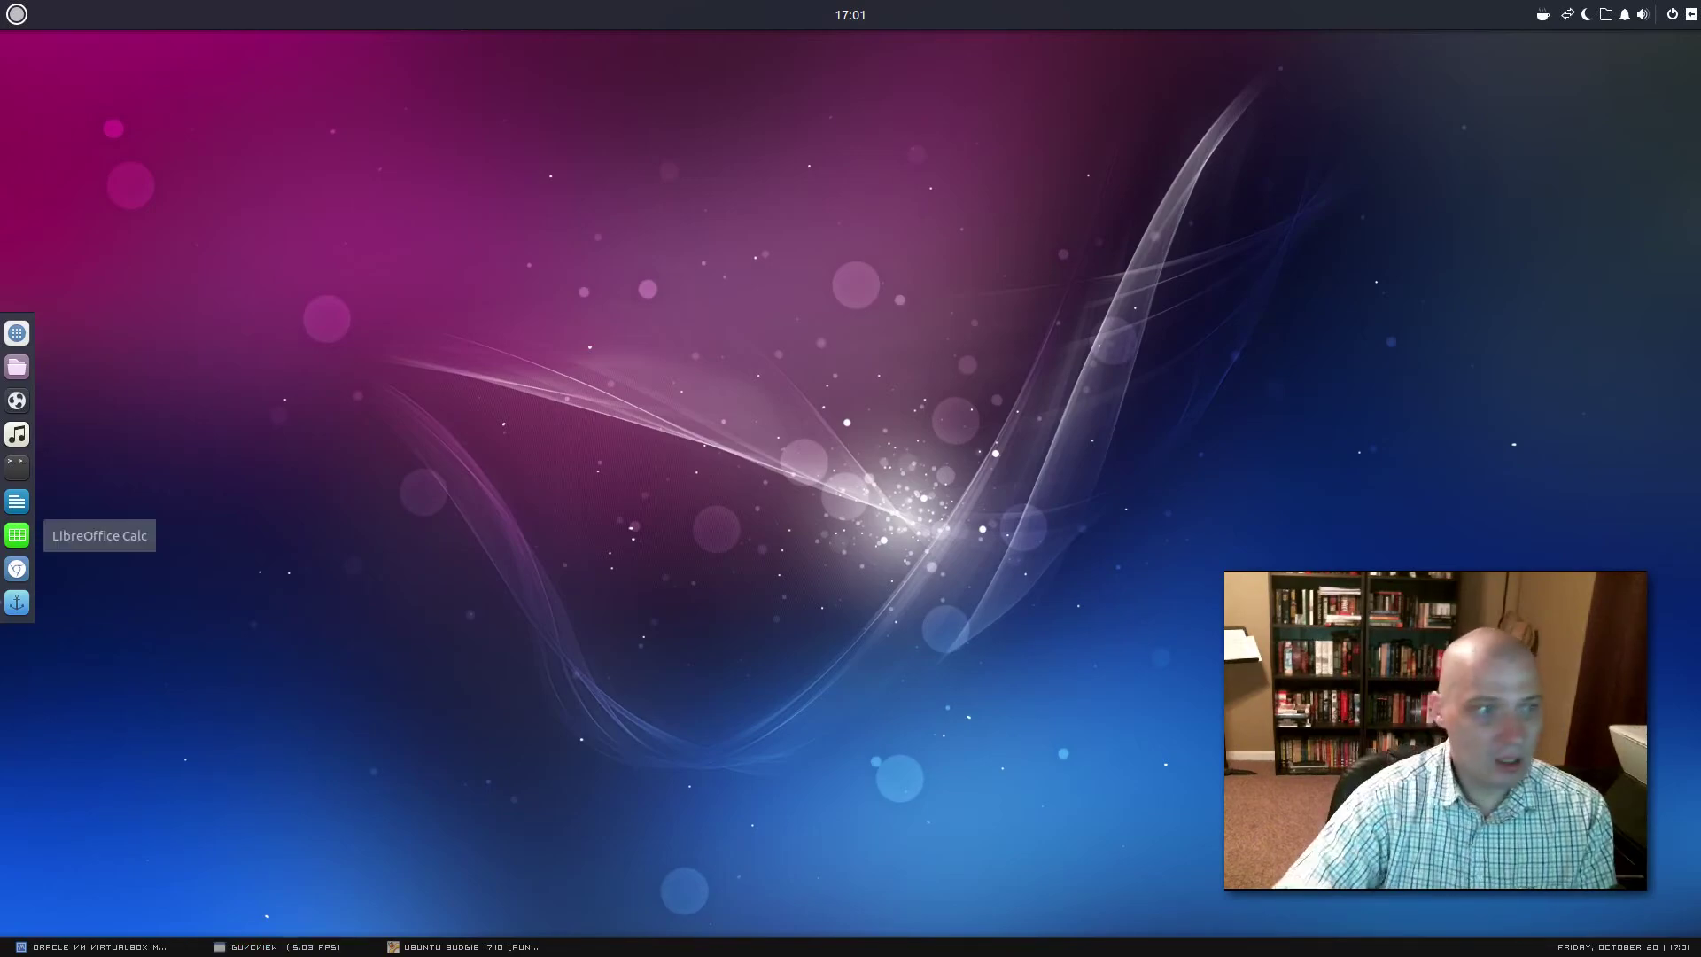
left_click(17, 366)
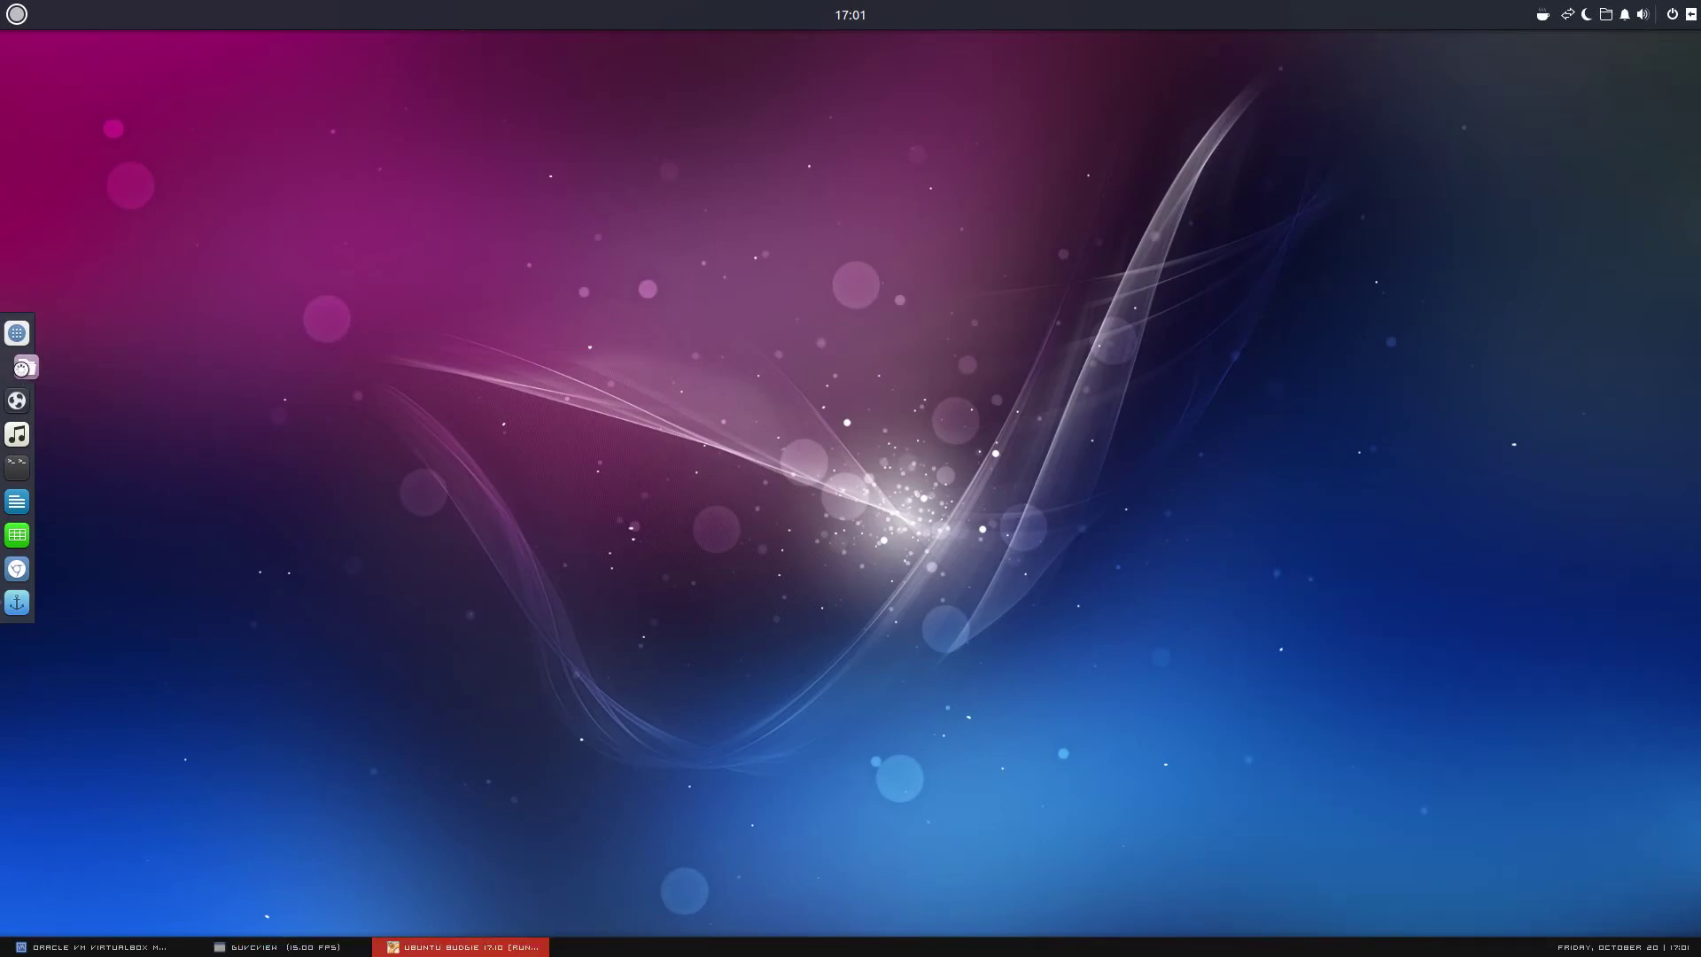
left_click(425, 948)
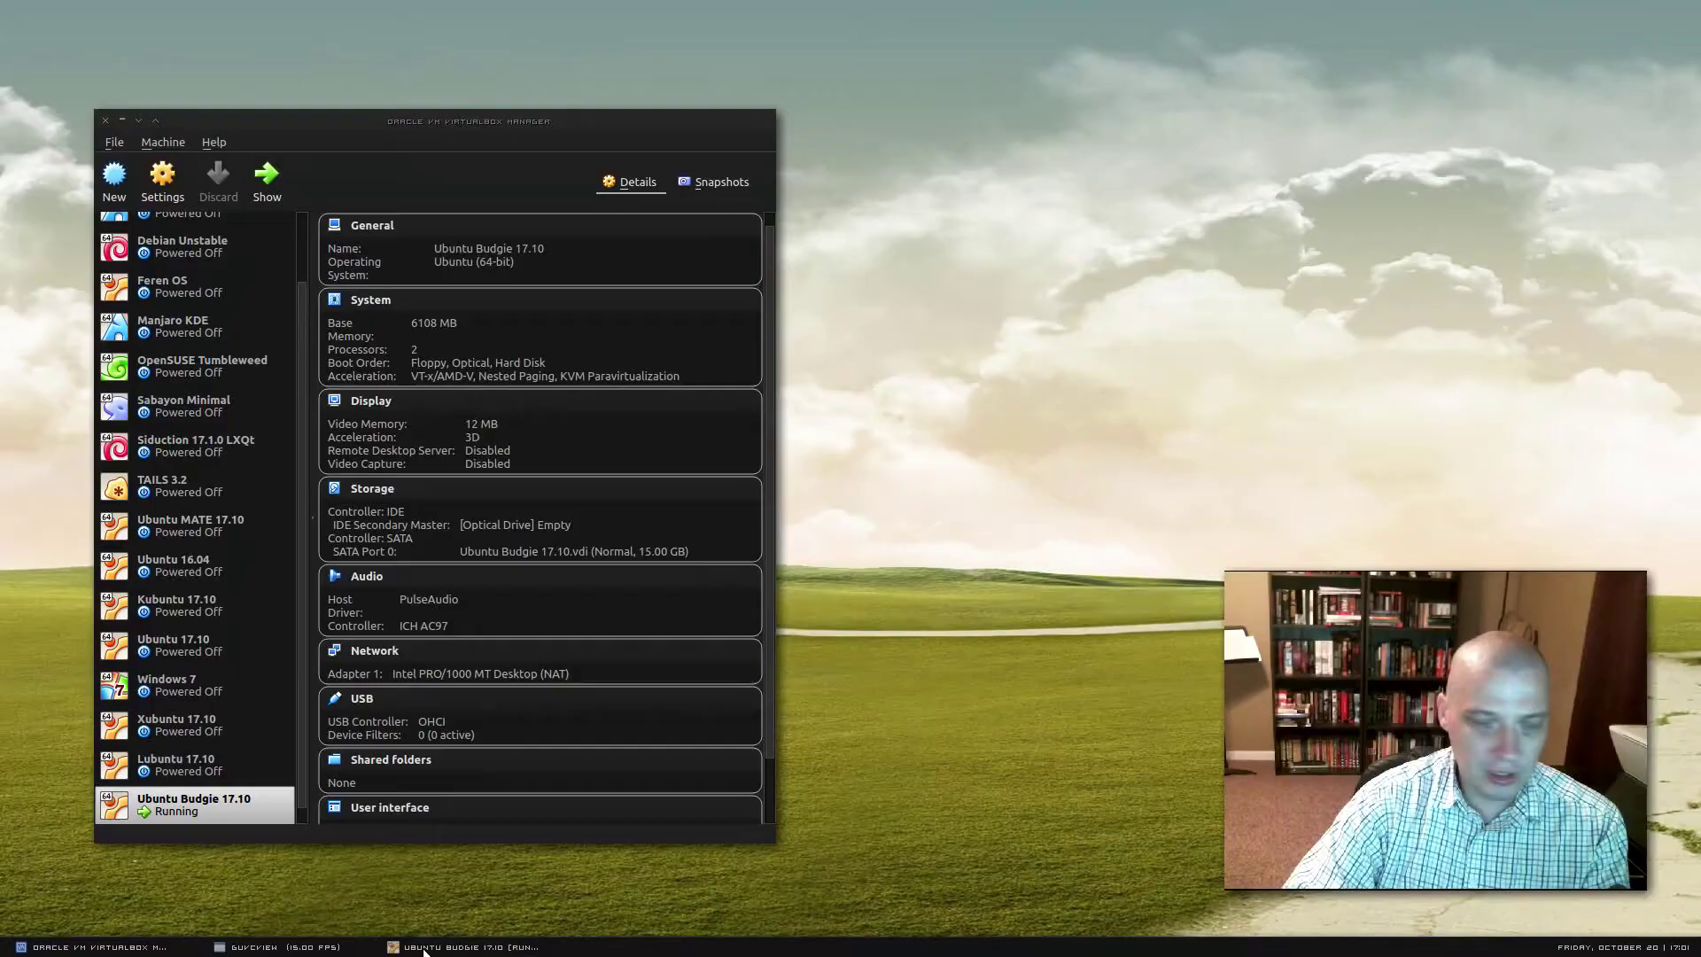
left_click(425, 948)
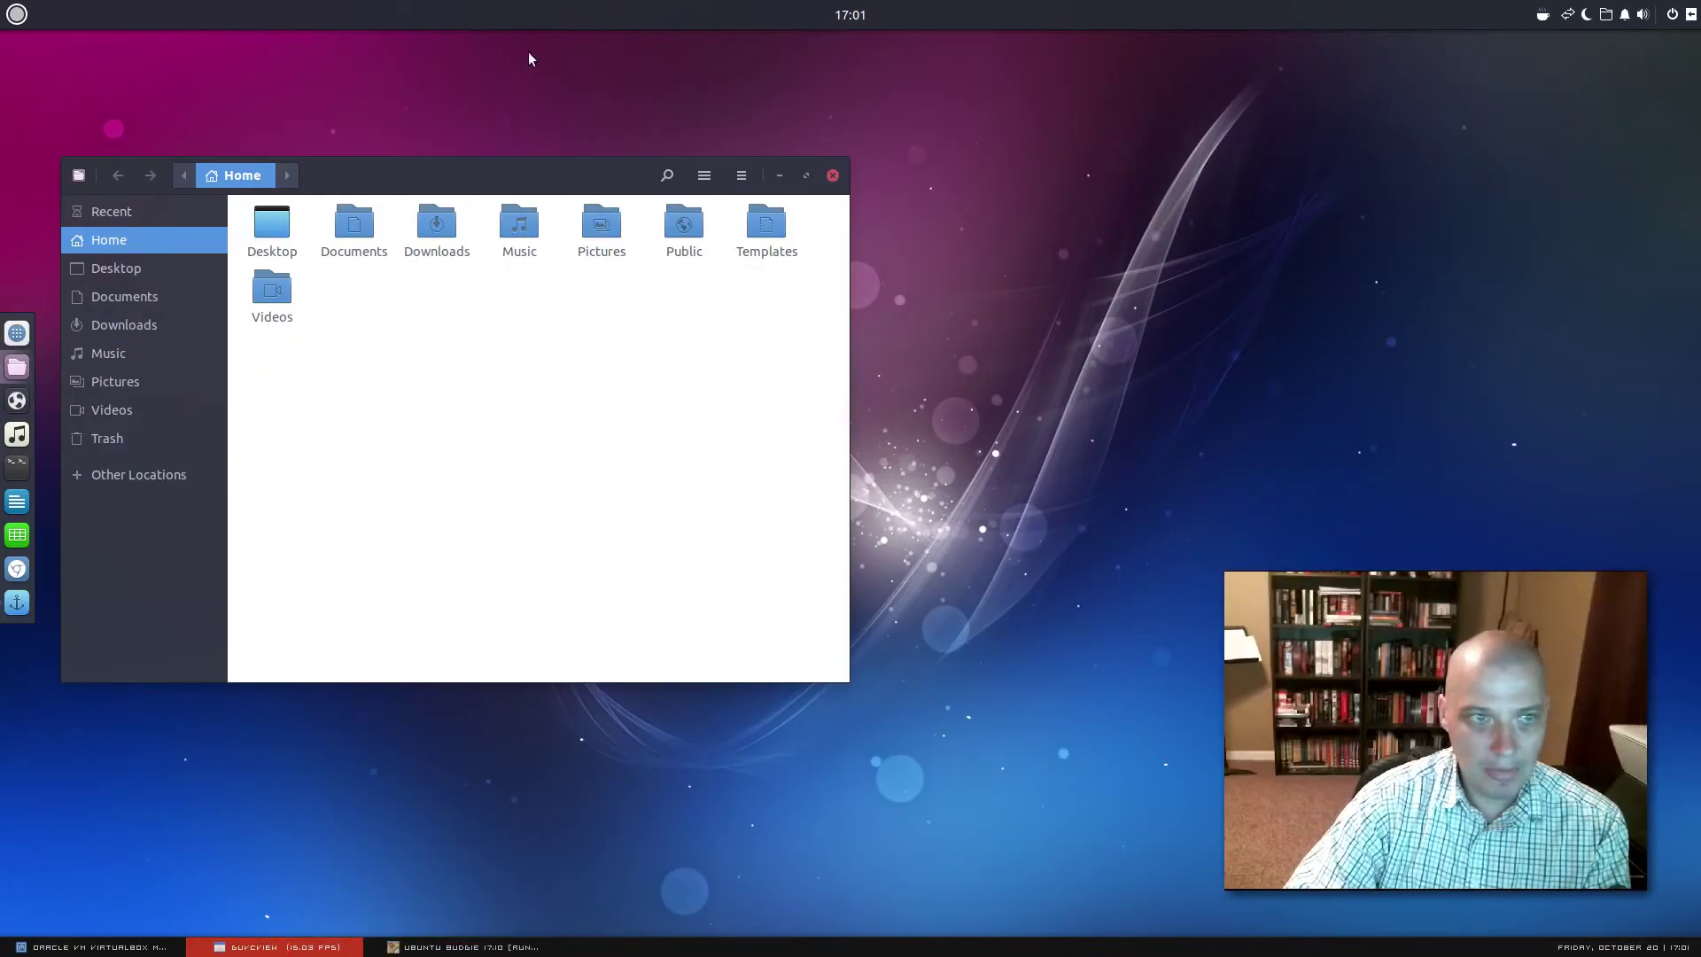
left_click(581, 175)
left_click_drag(582, 175, 777, 191)
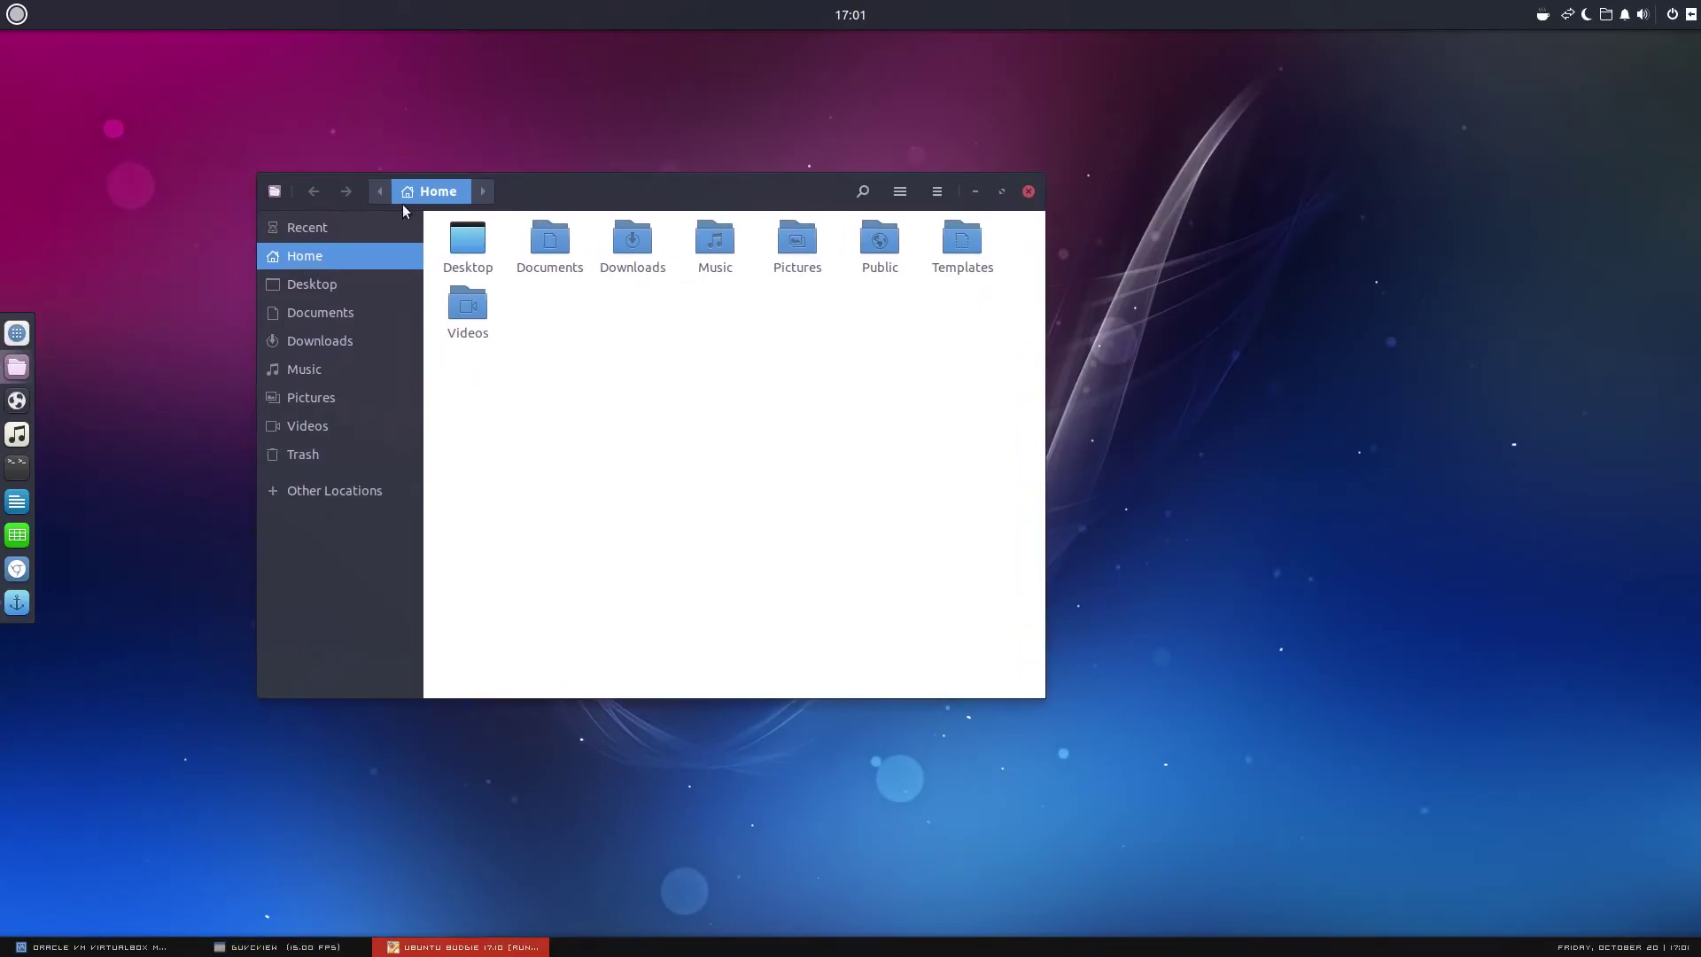
View the file manager's version details in its About dialog, then close it
left_click(273, 198)
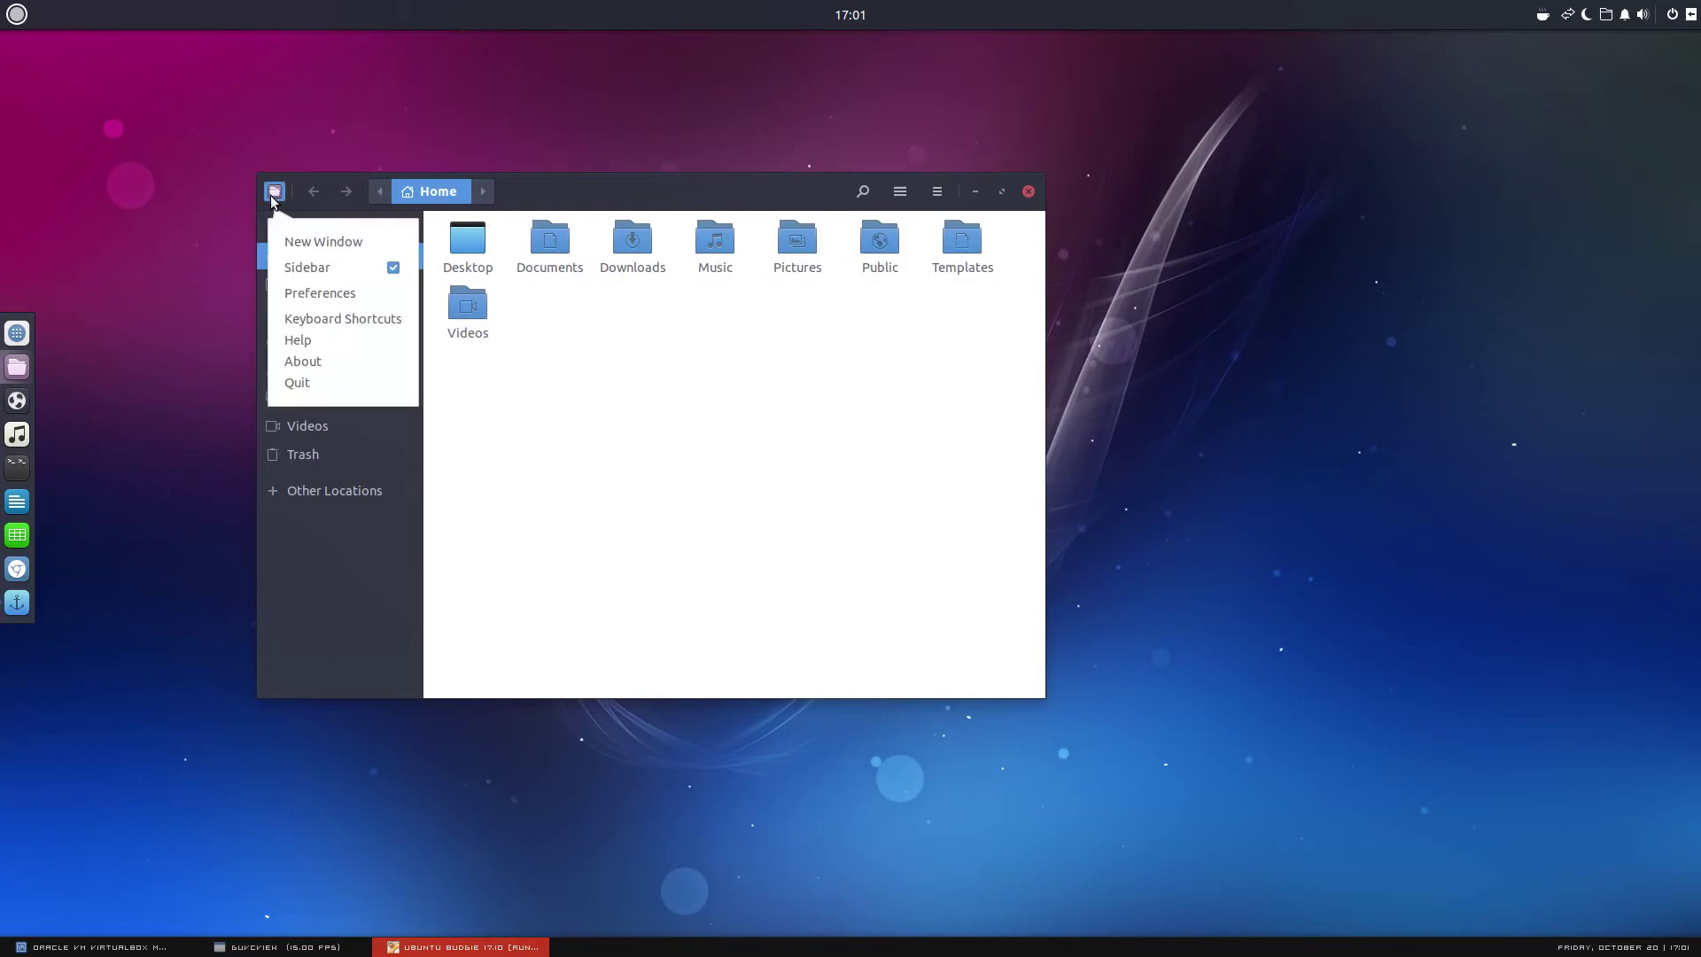
left_click(353, 363)
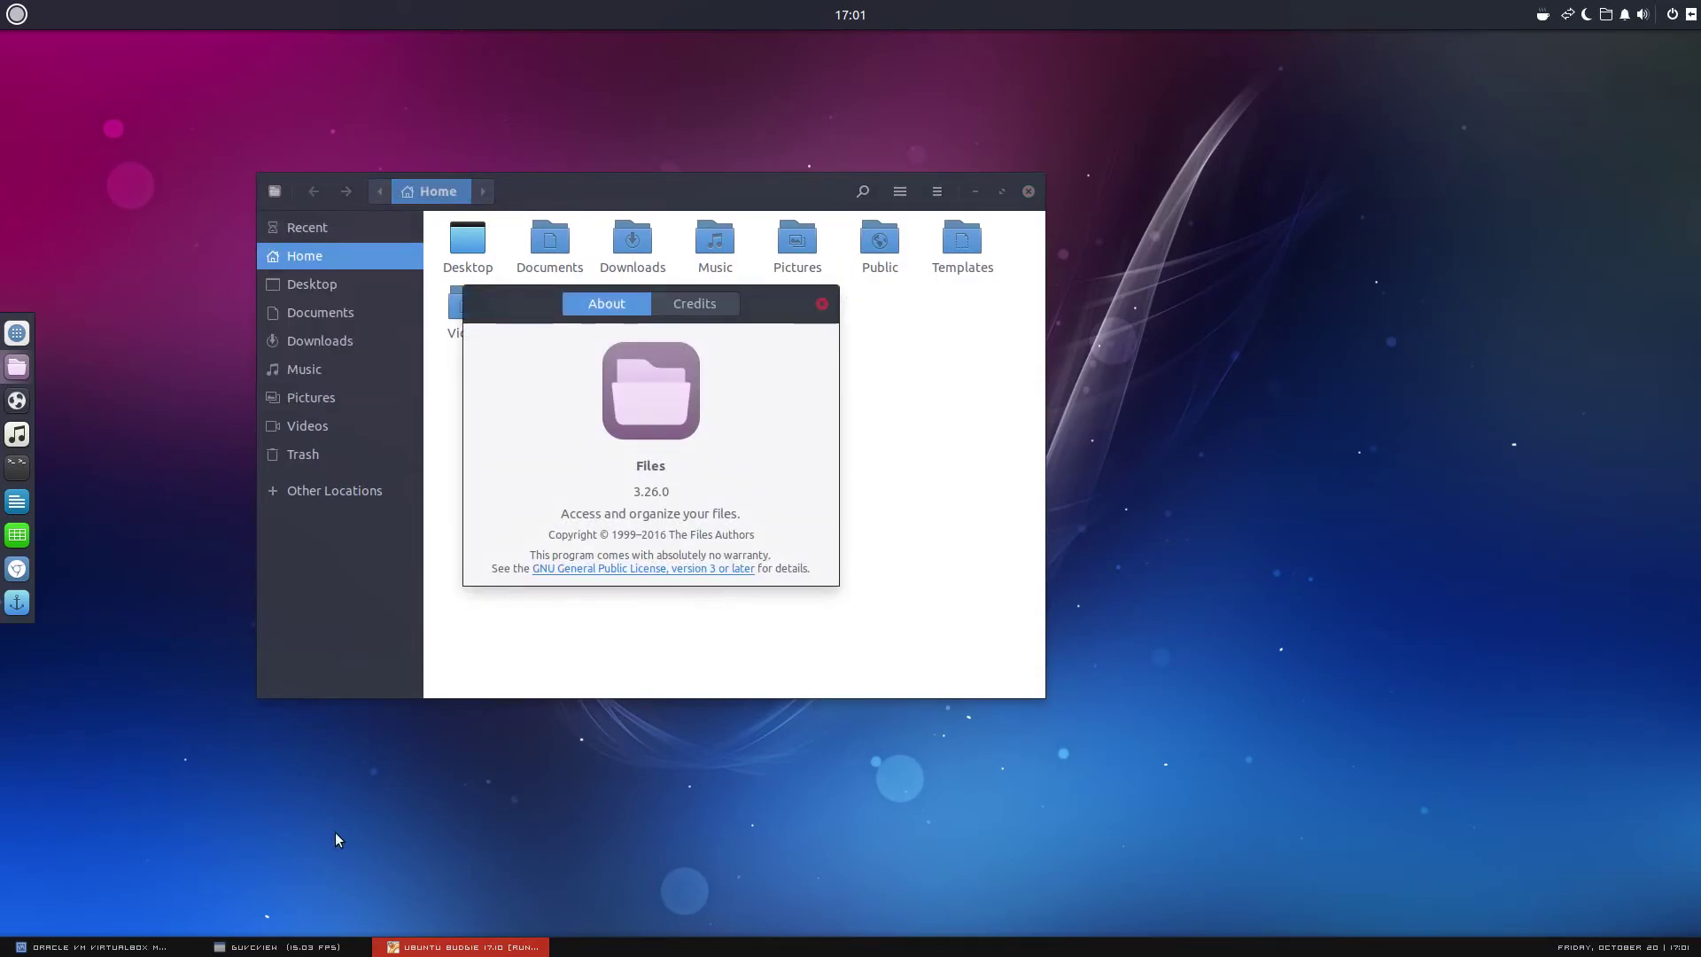
left_click(822, 304)
left_click(359, 947)
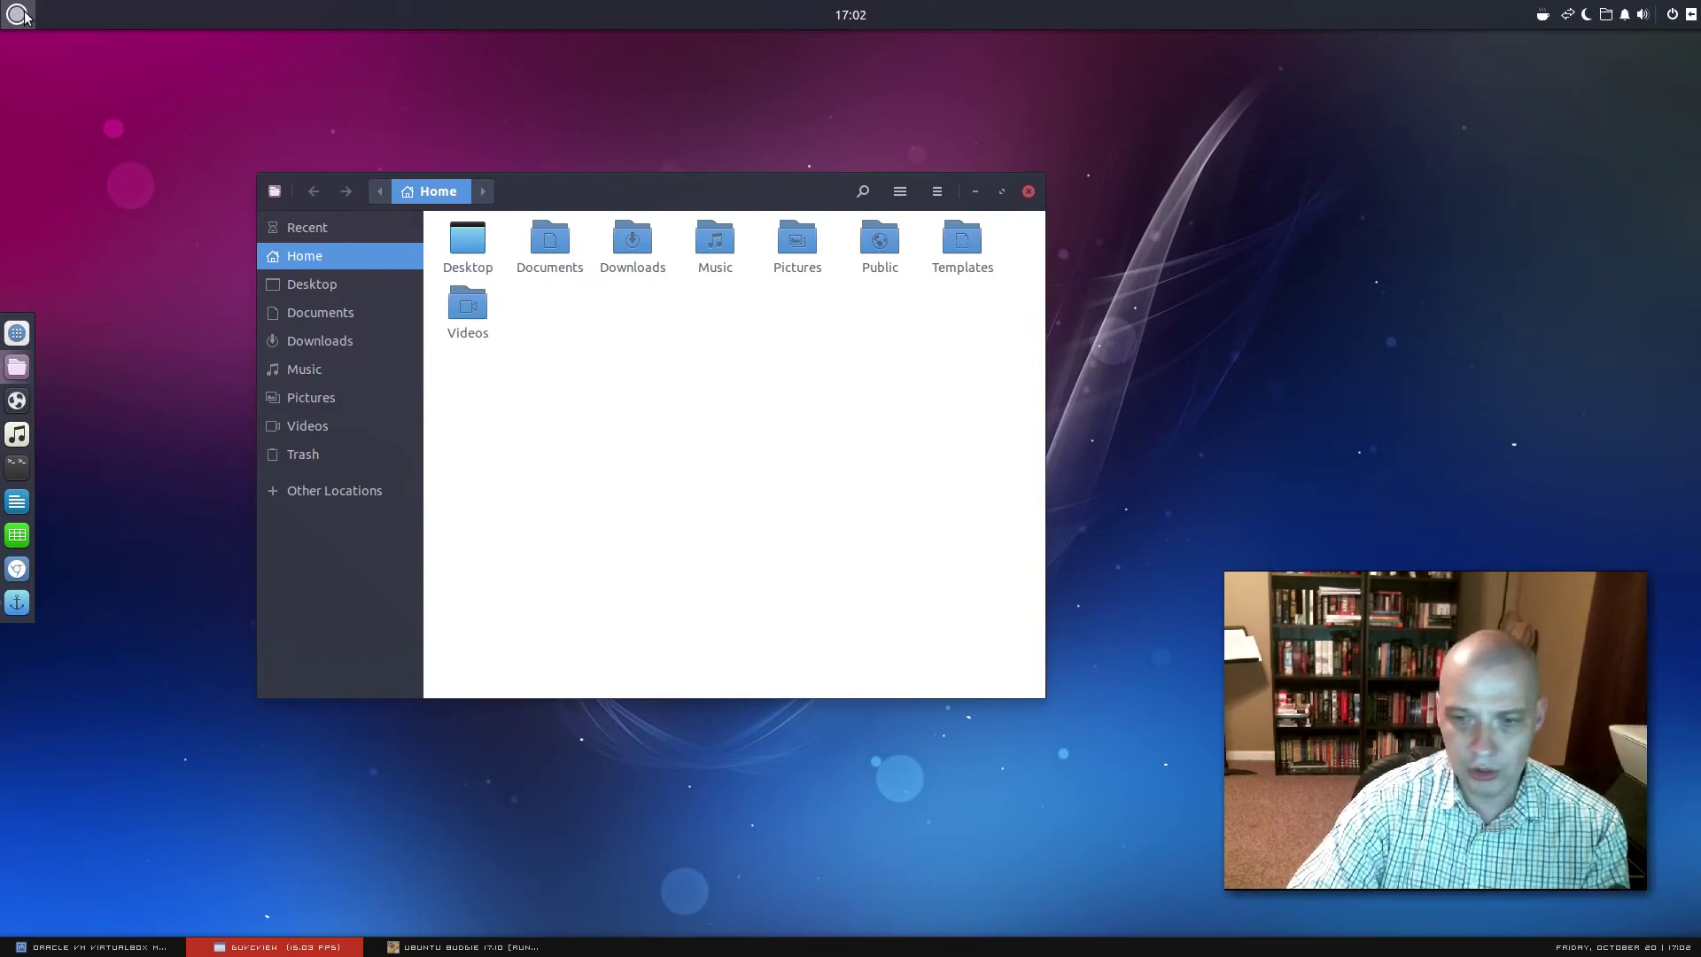
Check the panel clock's date and time options, dismiss them, and reposition the Files window
left_click(864, 24)
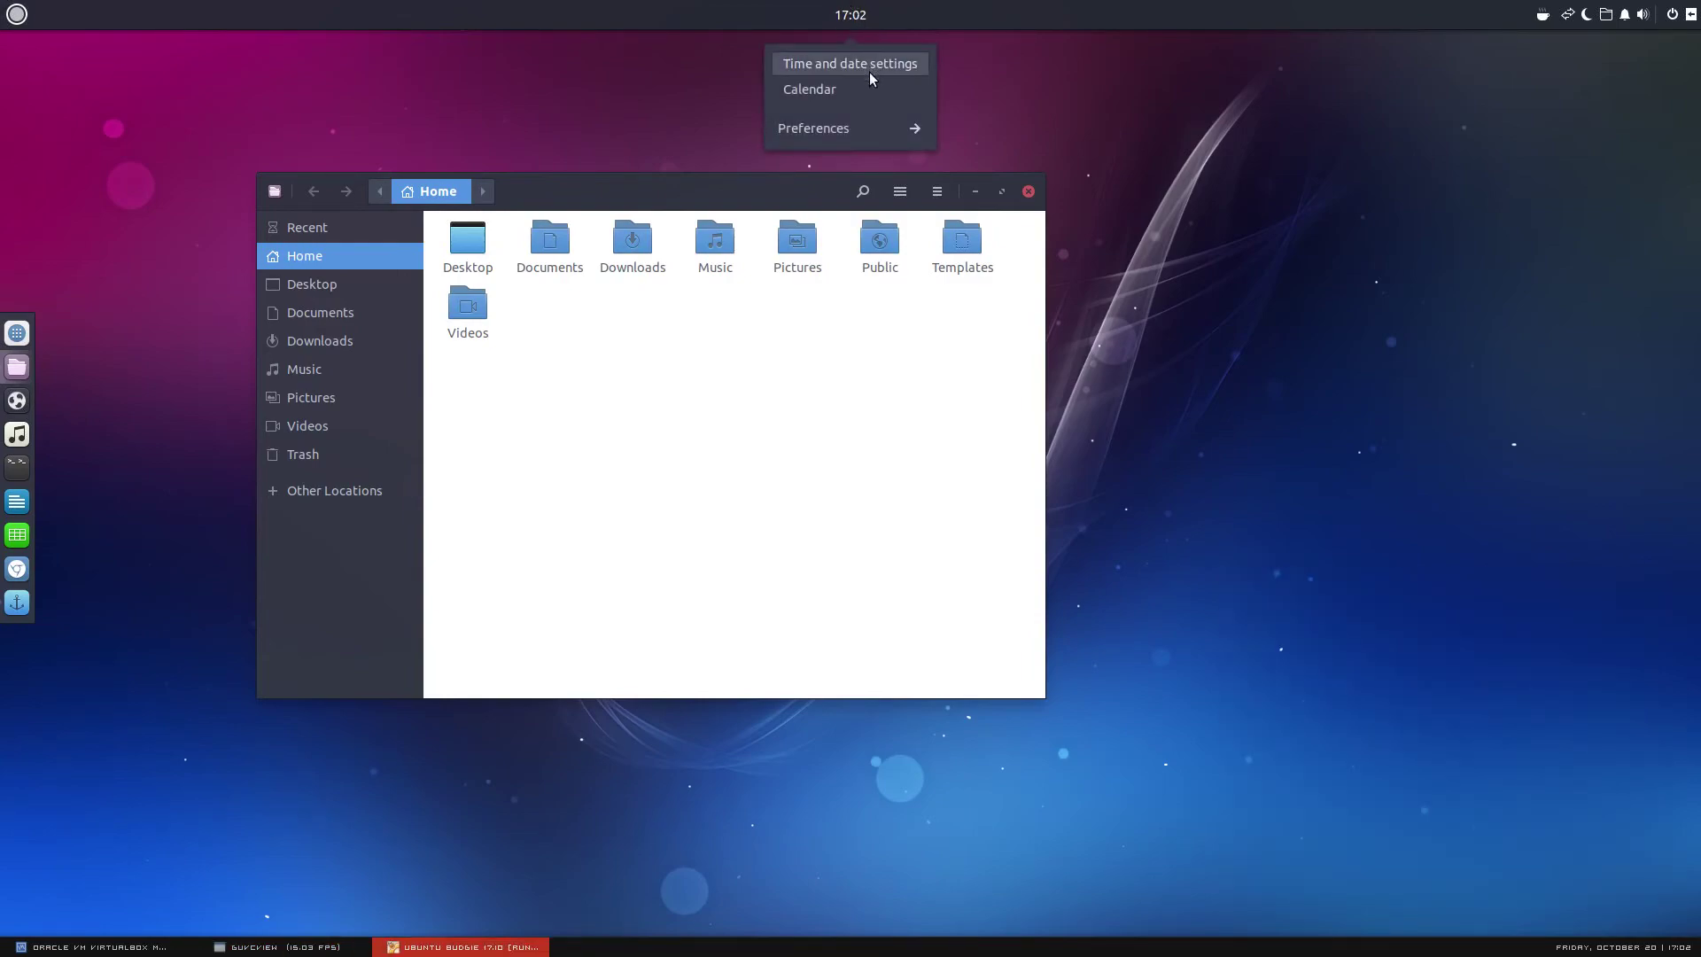
key("Escape")
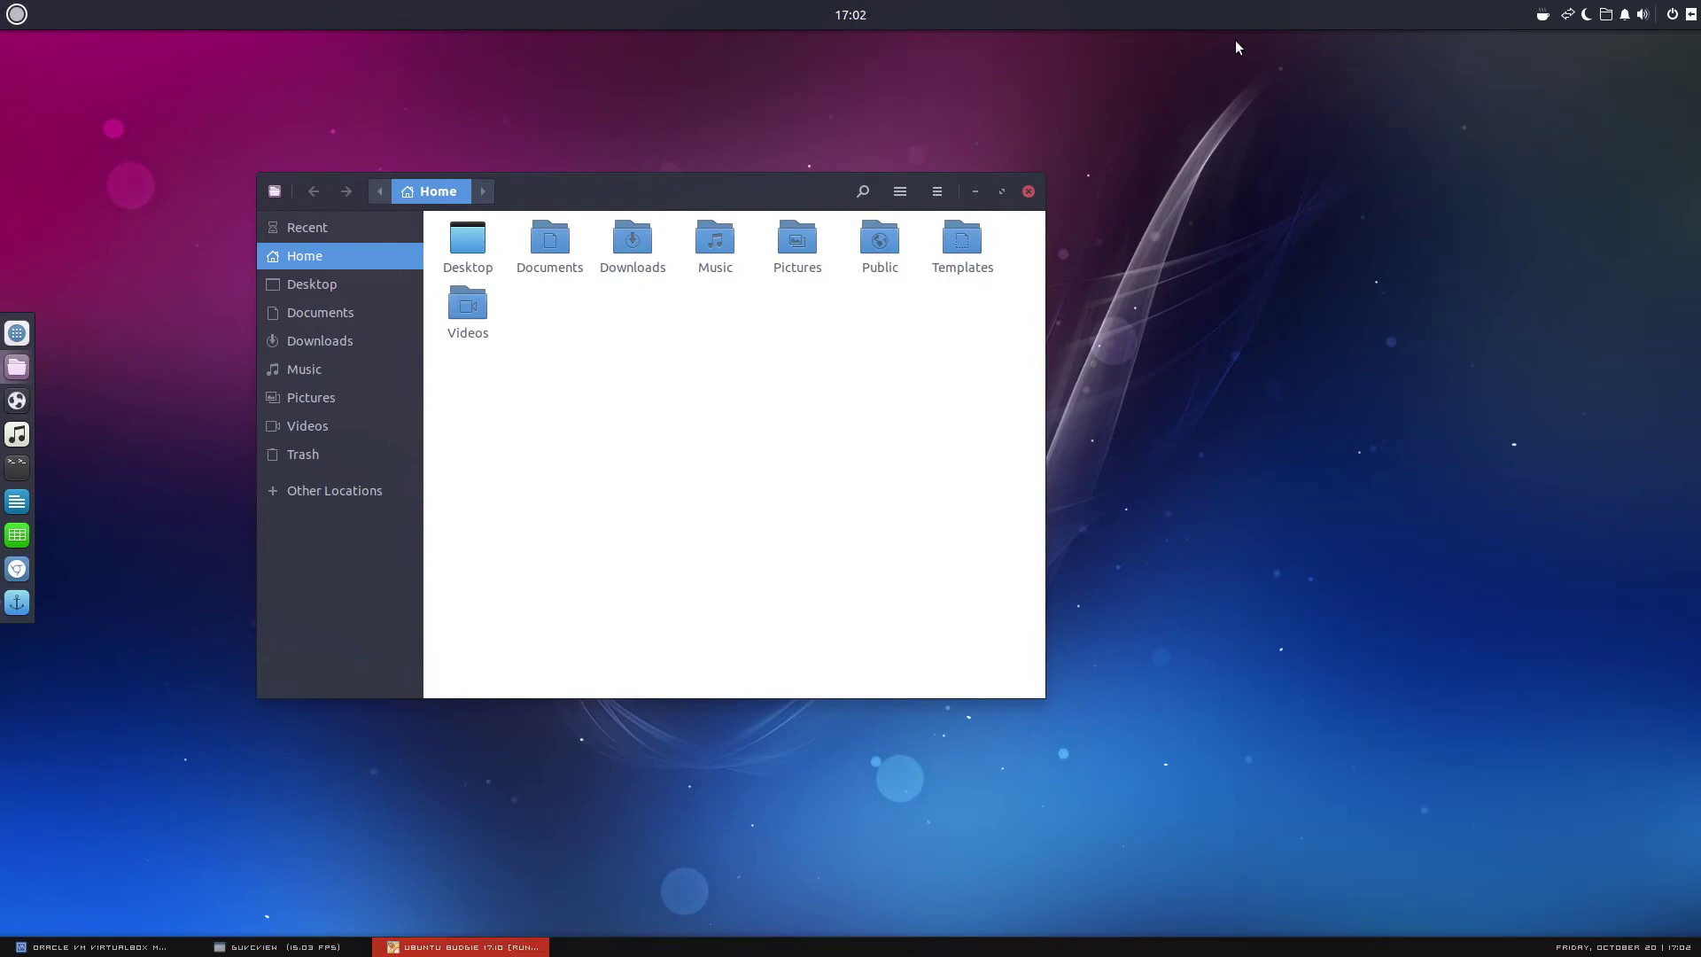
left_click(305, 950)
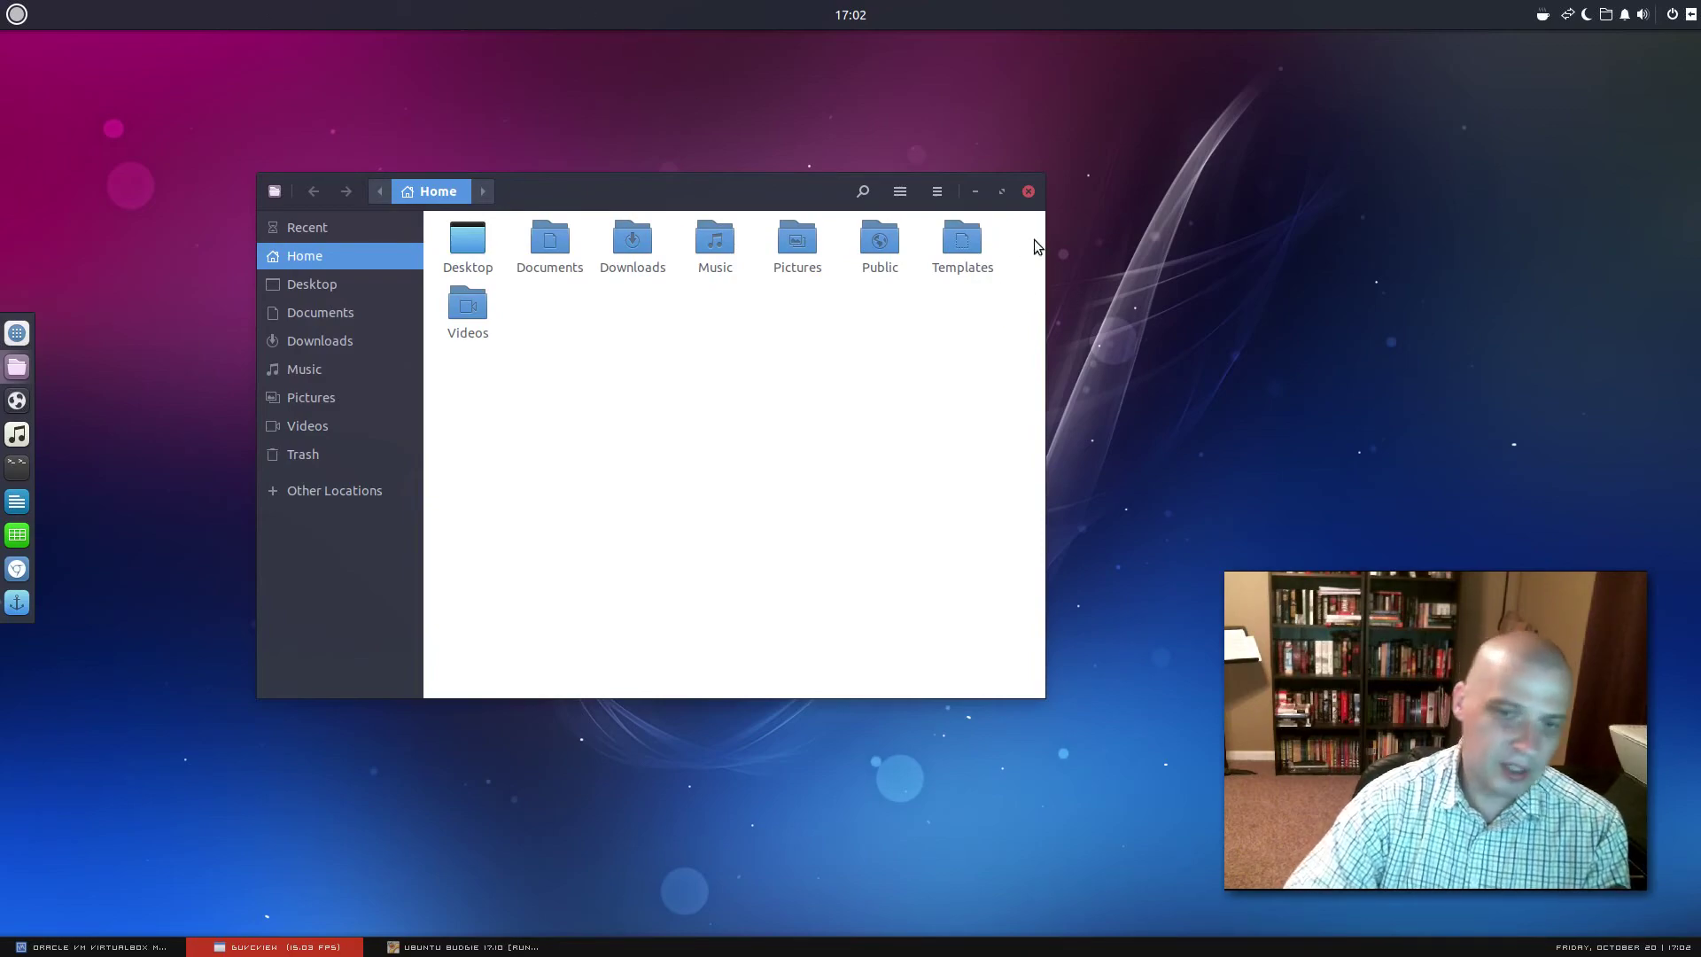
left_click_drag(745, 182, 819, 182)
left_click(1108, 188)
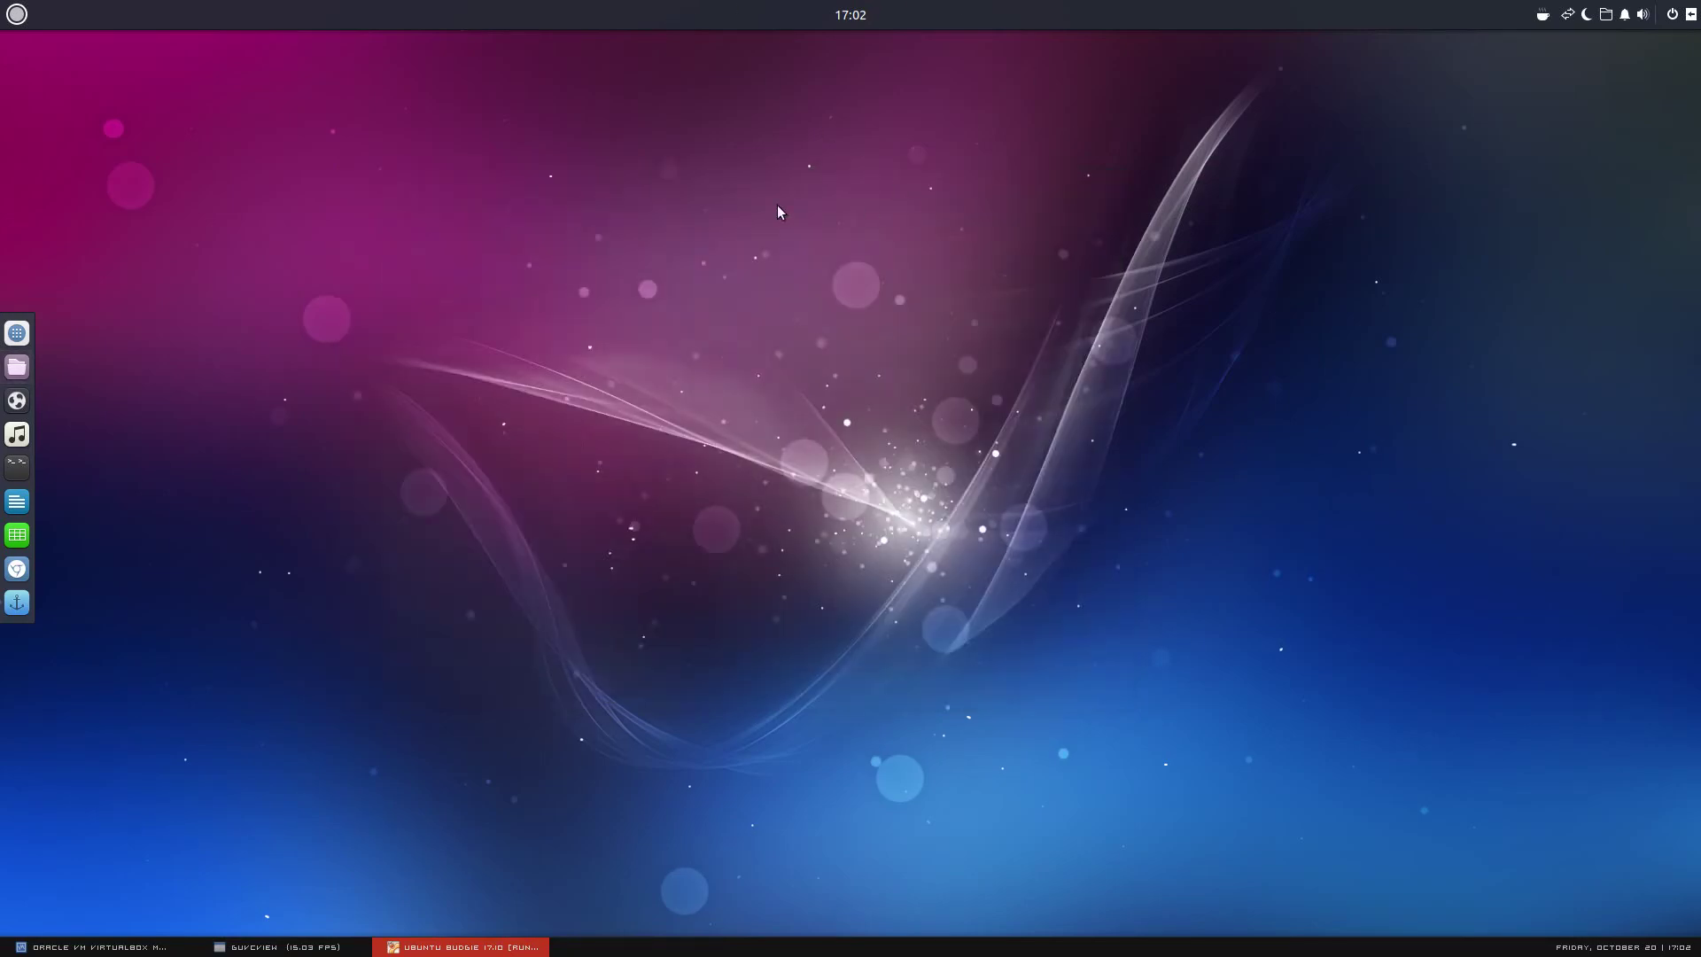
left_click(304, 945)
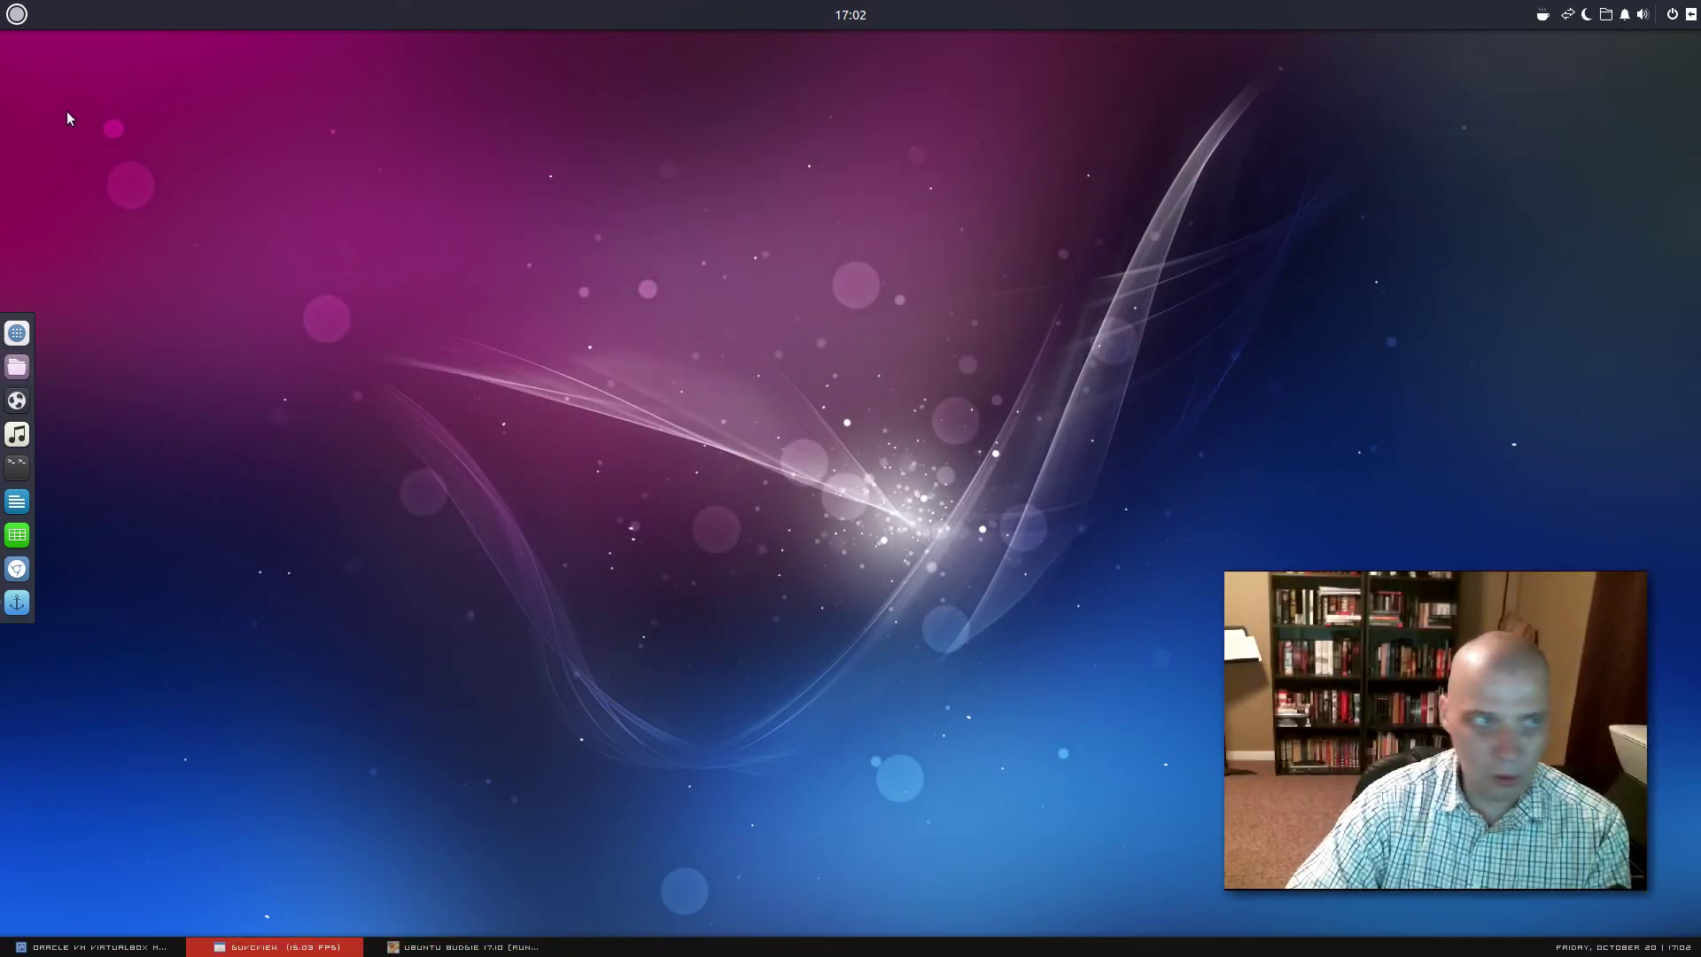
left_click(21, 18)
left_click(594, 421)
left_click(341, 943)
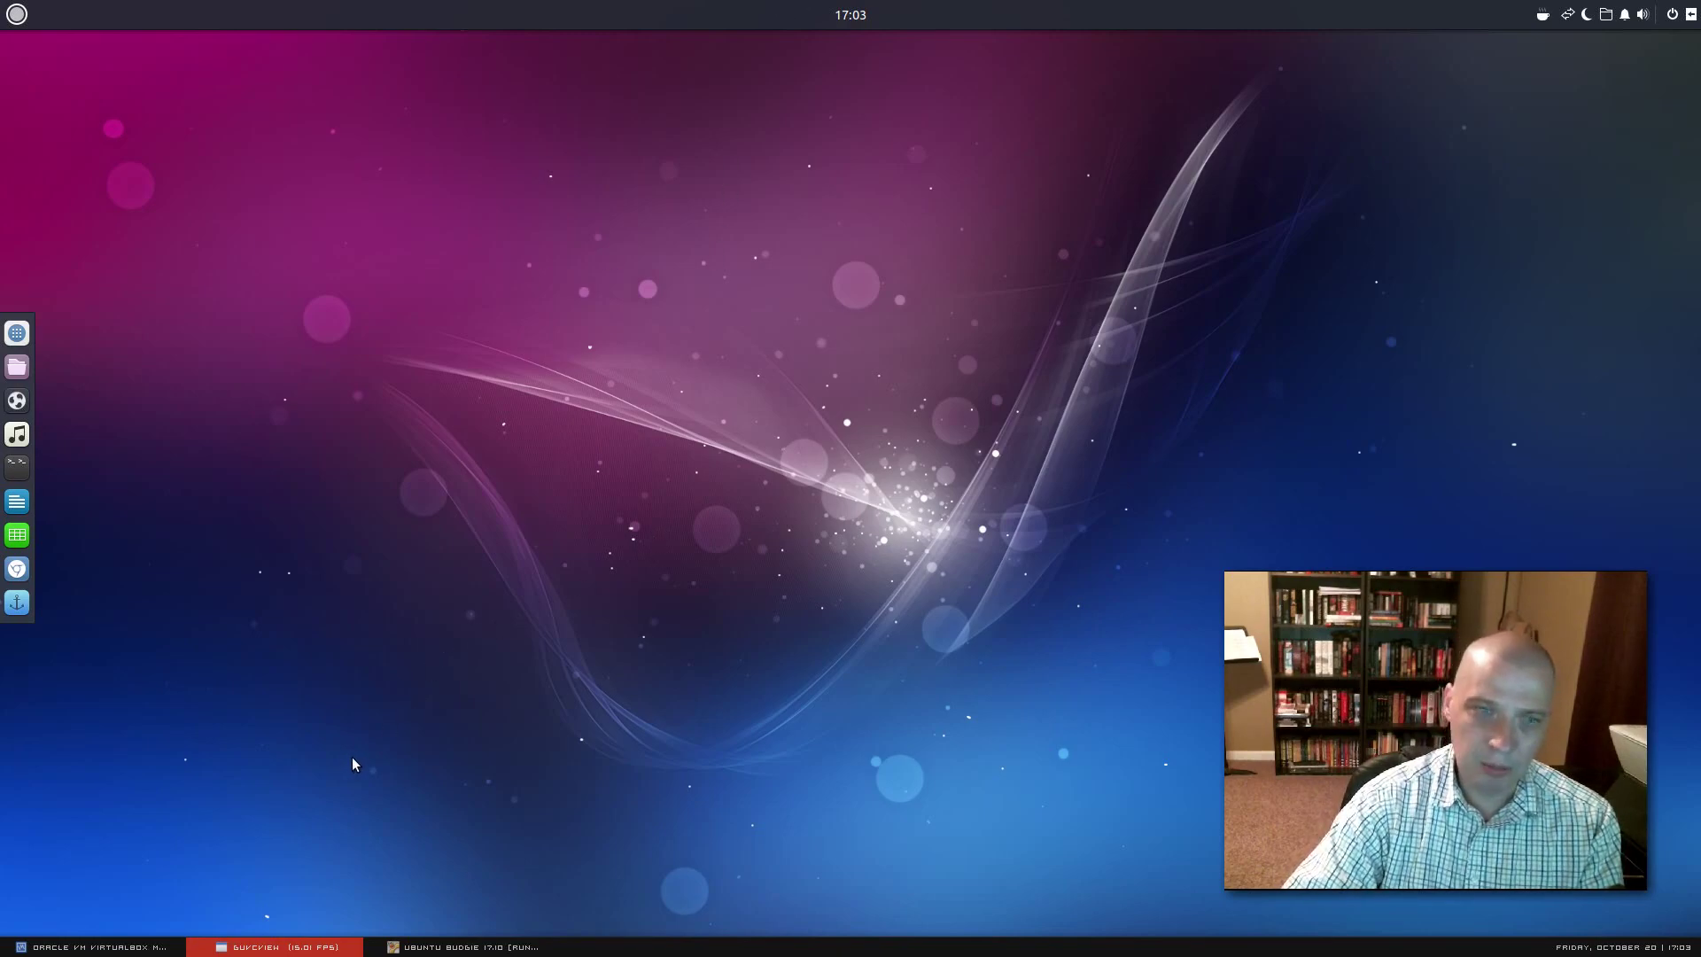
left_click(32, 347)
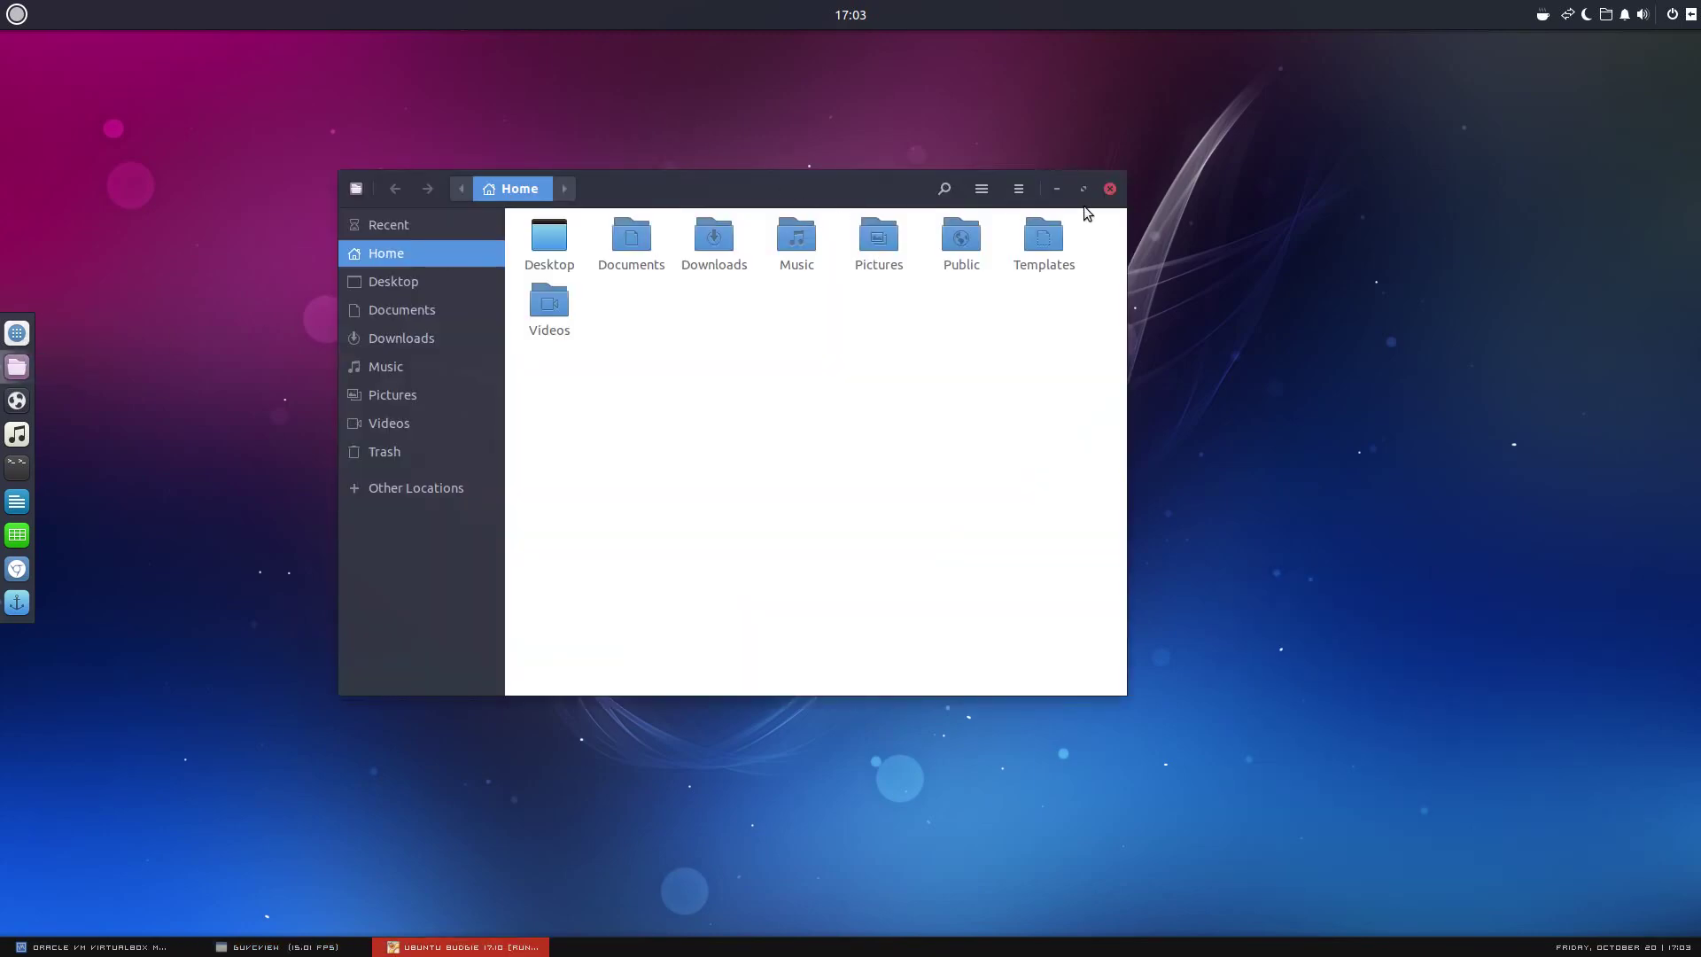
left_click(1108, 188)
left_click(359, 947)
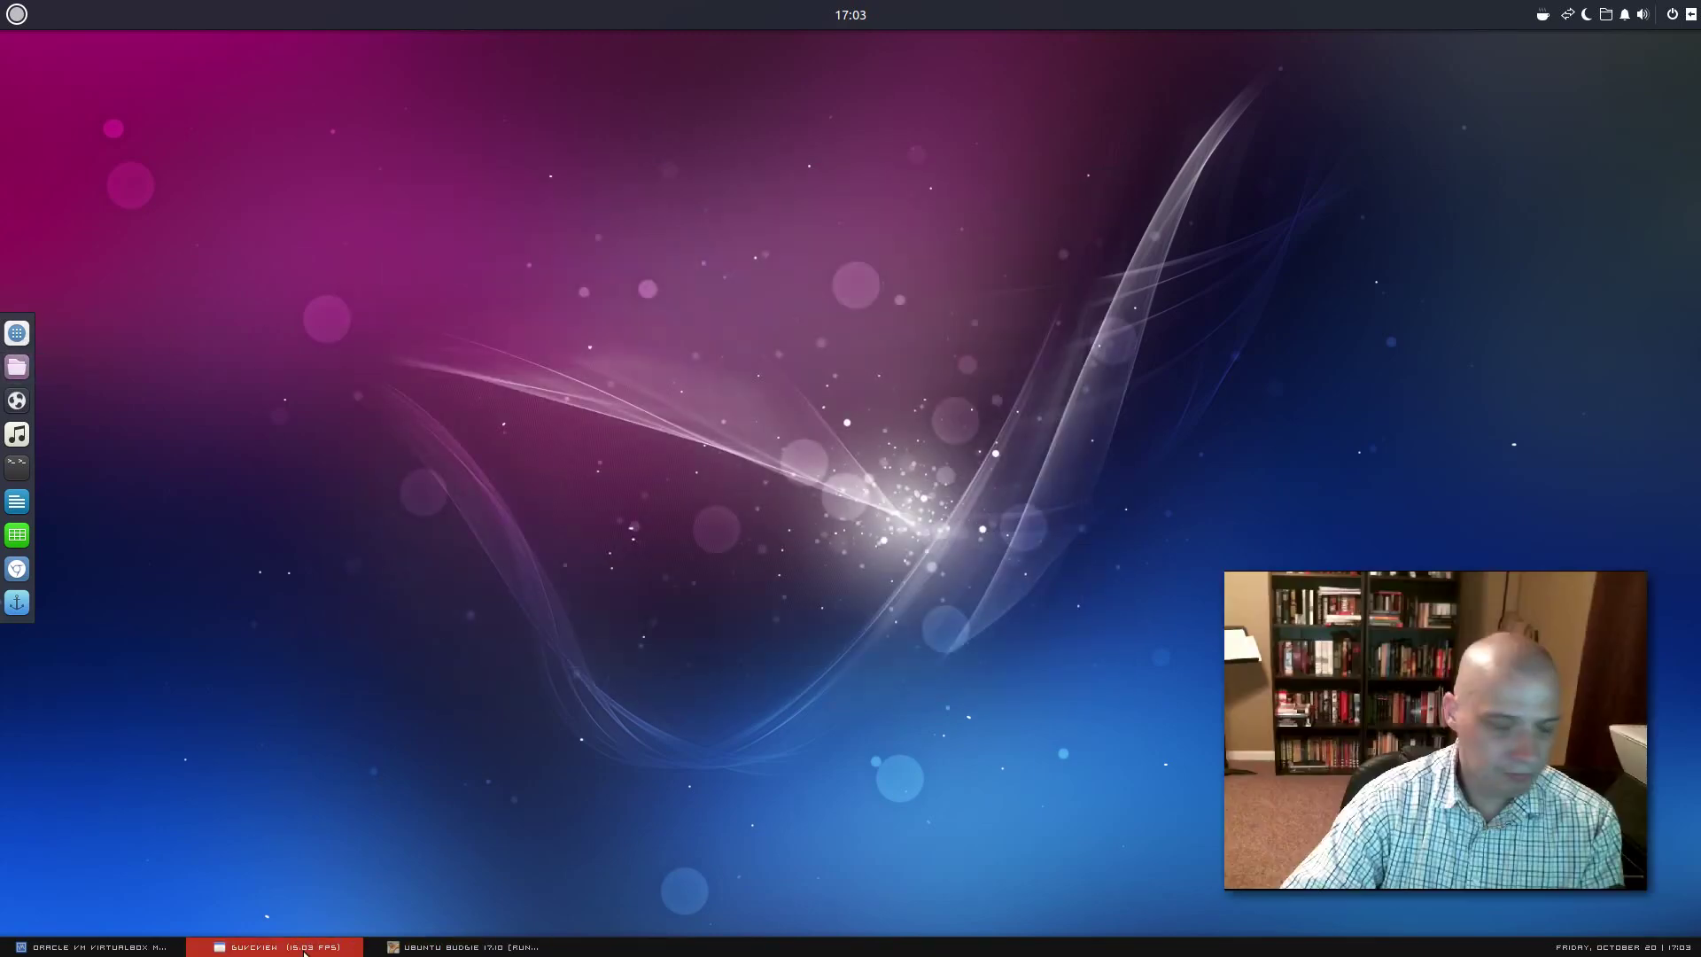